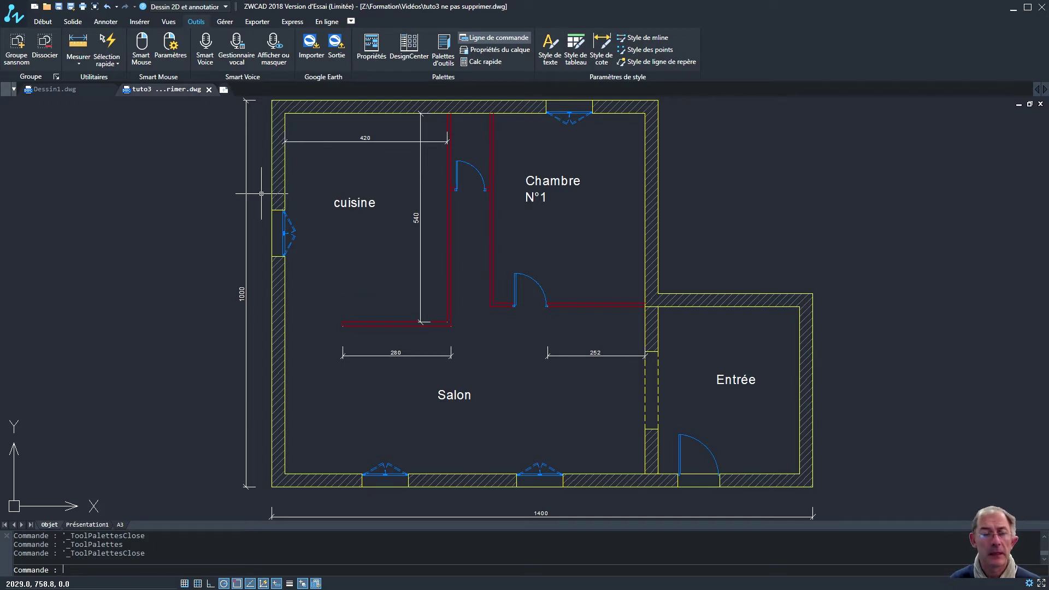
Step: Display the tool palettes over the floor plan drawing
{"action": "left_click", "coordinate": [42, 21]}
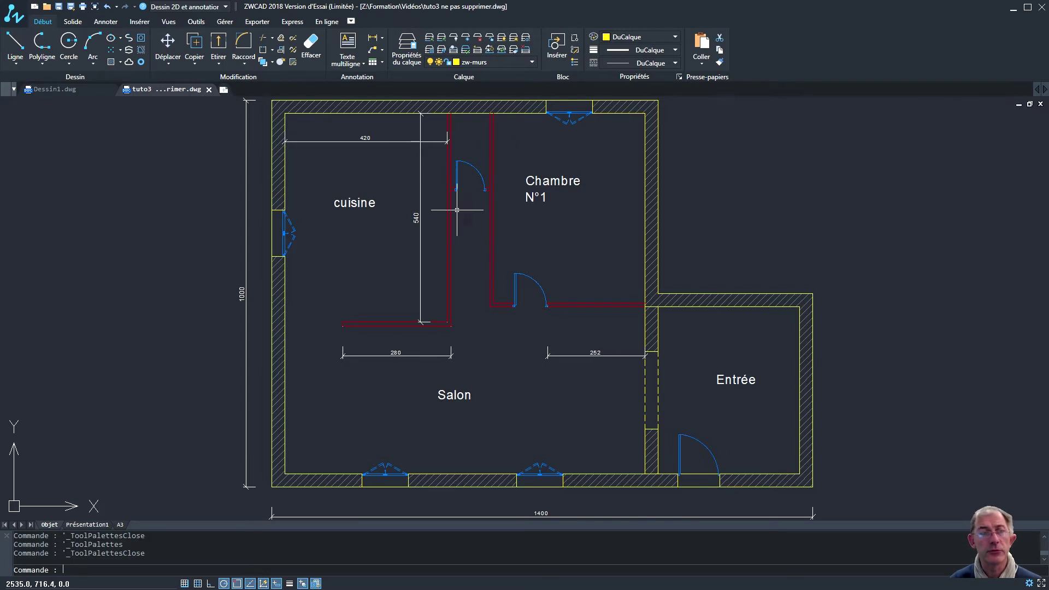
{"action": "left_click", "coordinate": [195, 22]}
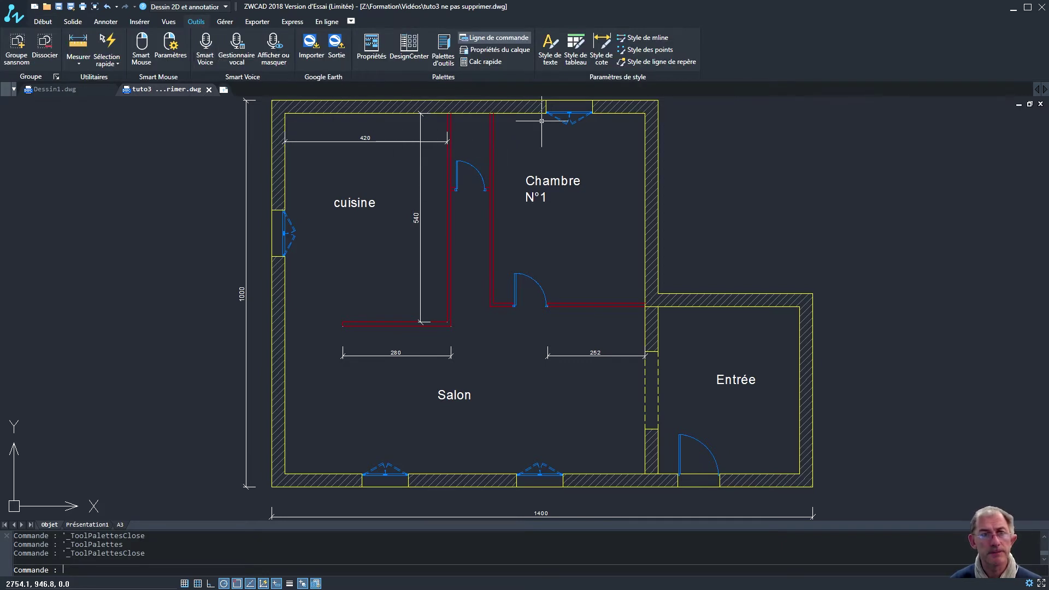
{"action": "left_click", "coordinate": [443, 61]}
{"action": "left_click", "coordinate": [444, 63]}
{"action": "left_click", "coordinate": [444, 63]}
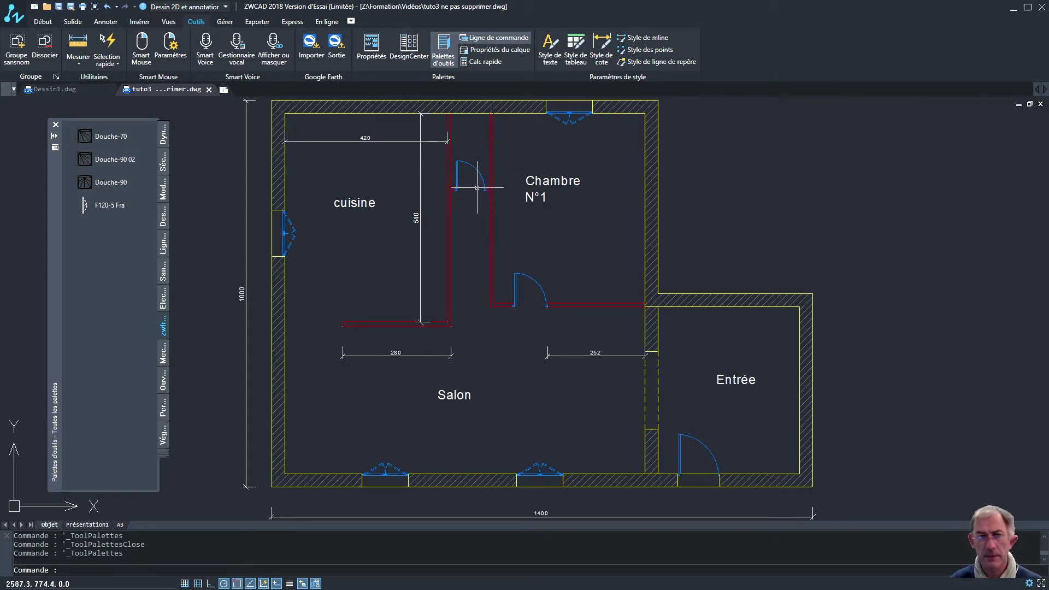
{"action": "key", "text": "ctrl+2"}
{"action": "key", "text": "ctrl+2"}
{"action": "key", "text": "ctrl+3"}
{"action": "key", "text": "ctrl+3"}
{"action": "key", "text": "ctrl+3"}
{"action": "key", "text": "ctrl+3"}
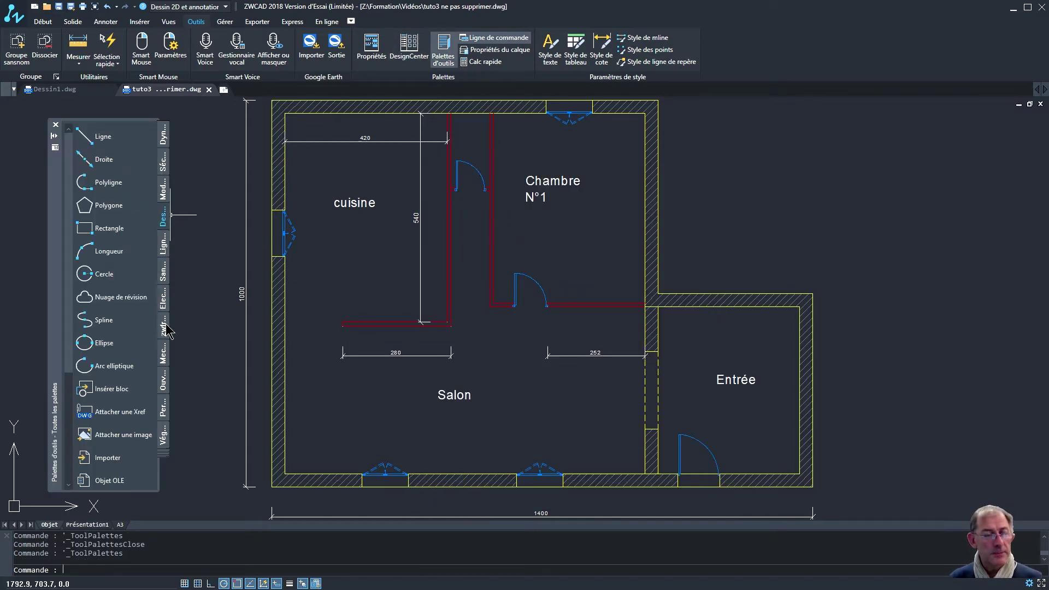
Step: Browse the existing tool palettes, including drawing, lines and Sanitaires, to examine the tools and blocks they hold
{"action": "left_click", "coordinate": [163, 273]}
{"action": "left_click", "coordinate": [164, 299]}
{"action": "left_click", "coordinate": [163, 327]}
{"action": "left_click", "coordinate": [164, 354]}
{"action": "left_click", "coordinate": [163, 218]}
{"action": "left_click", "coordinate": [164, 190]}
{"action": "left_click", "coordinate": [164, 242]}
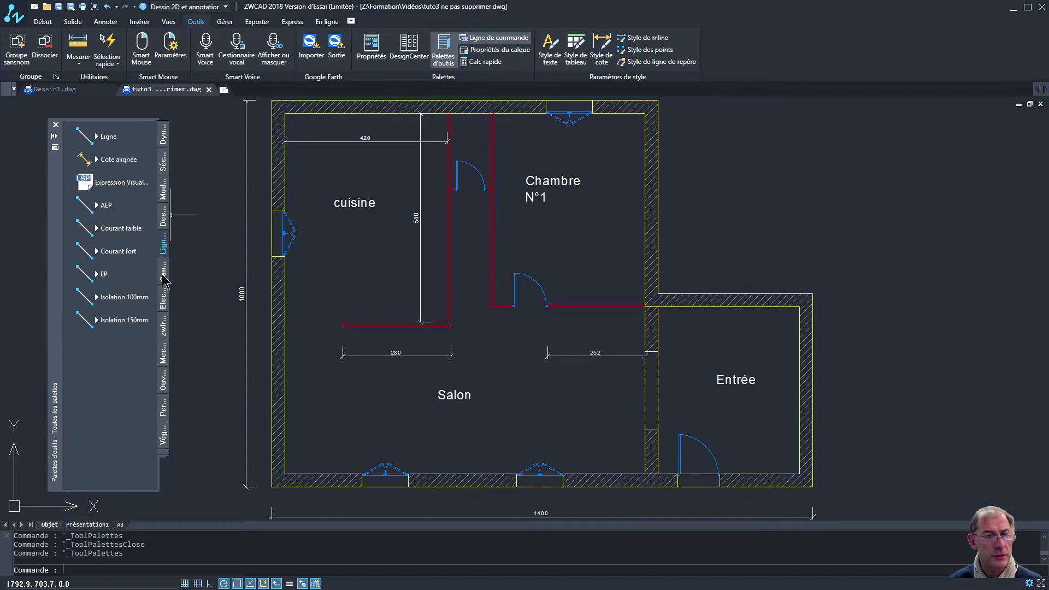
{"action": "left_click", "coordinate": [164, 278]}
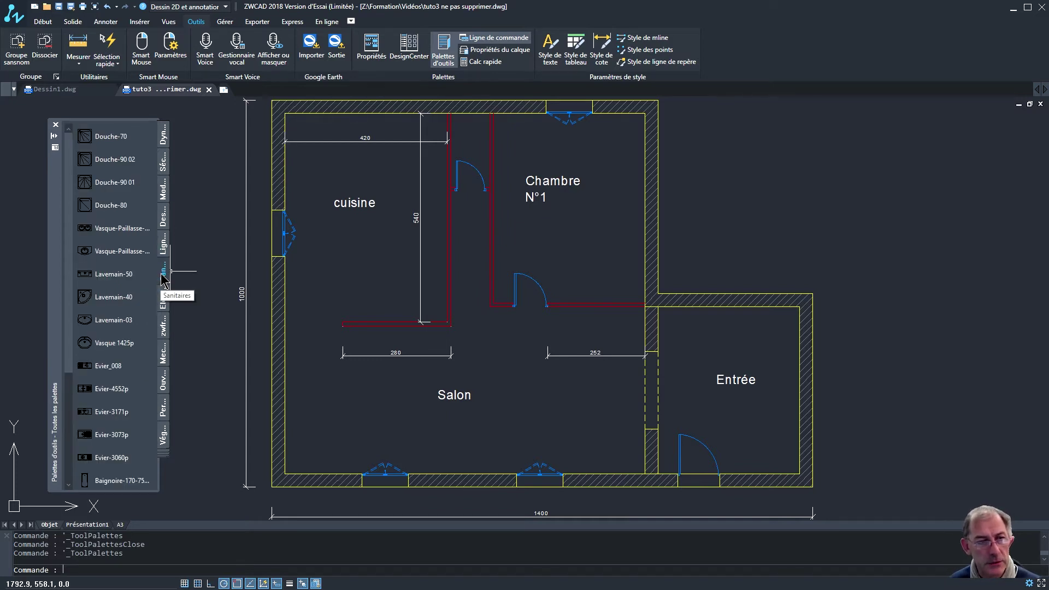
Step: Create a new tool palette after Sanitaires and name it "zw biblio"
{"action": "right_click", "coordinate": [164, 273]}
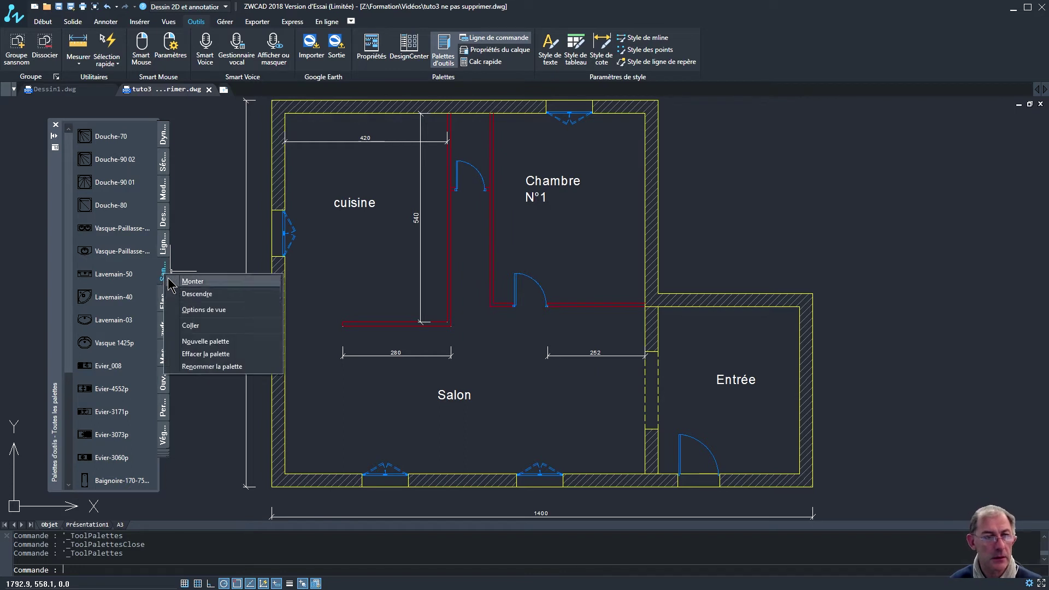
{"action": "left_click", "coordinate": [196, 341]}
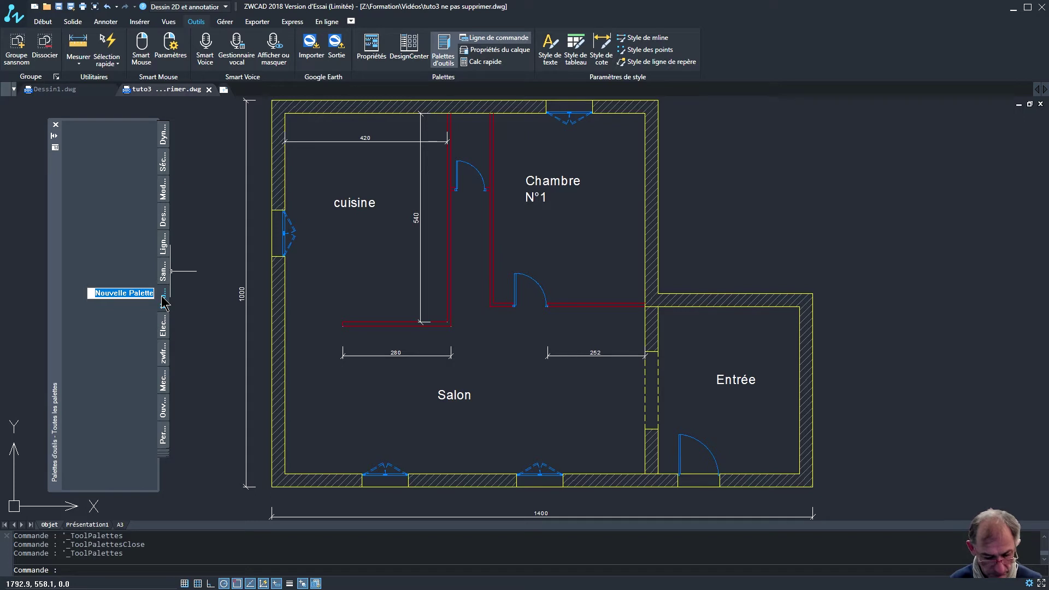
{"action": "type", "text": "z"}
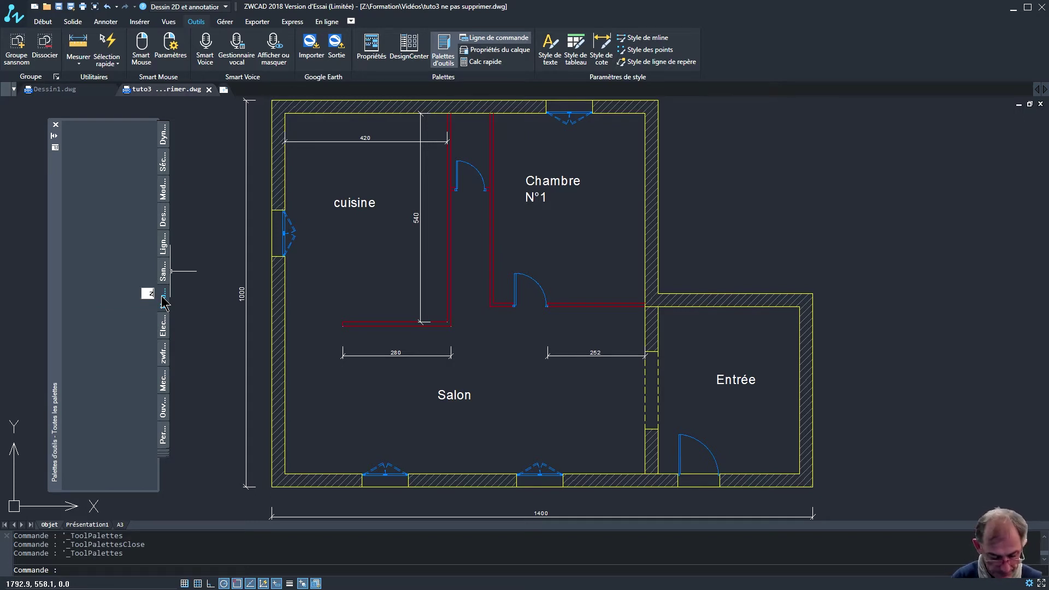
{"action": "type", "text": "w"}
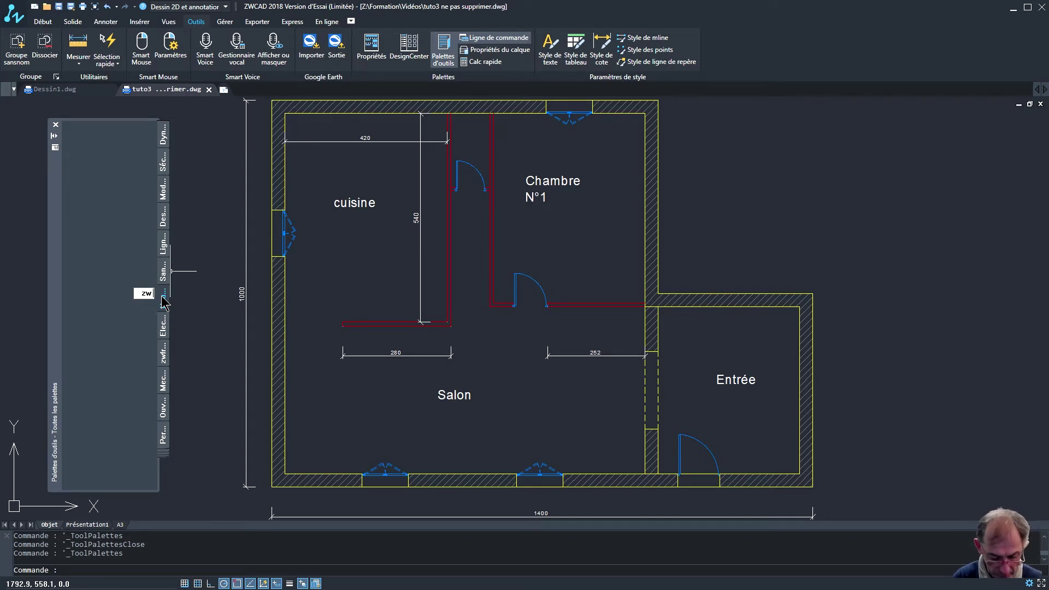
{"action": "type", "text": " biblio"}
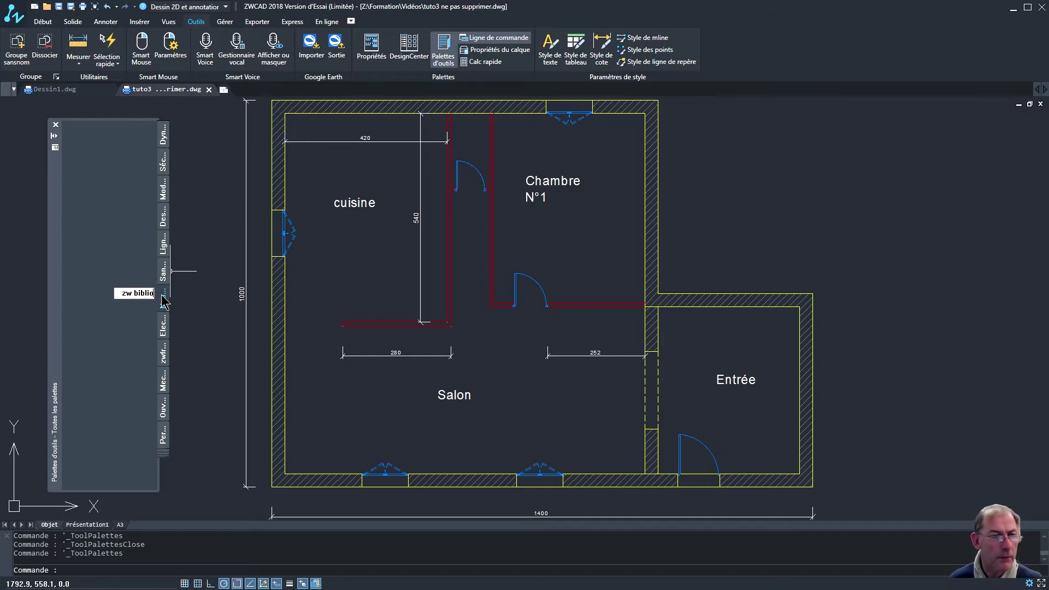
{"action": "key", "text": "Return"}
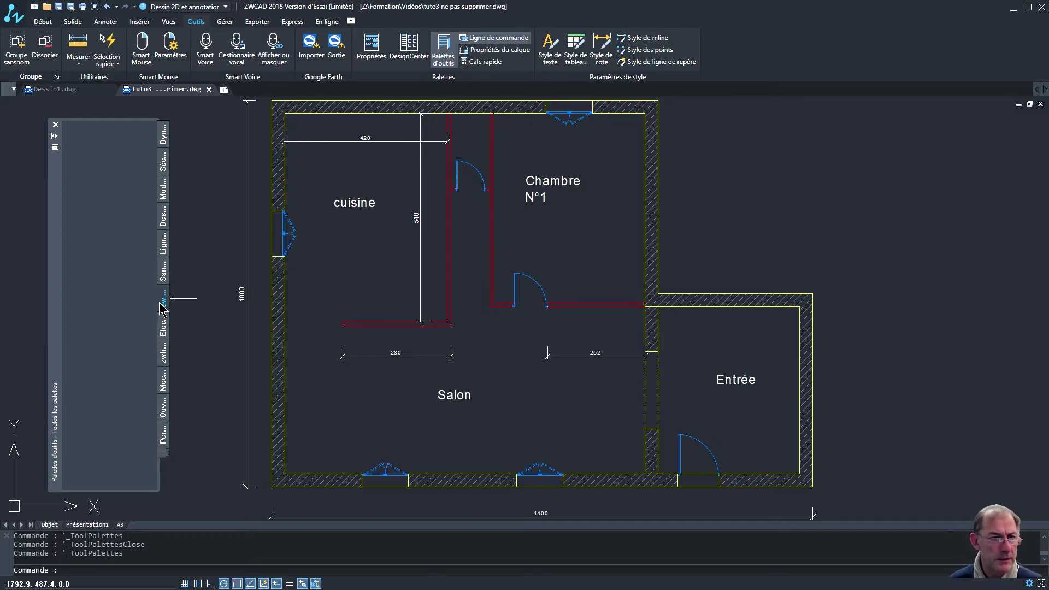
Step: Move the zw biblio palette up one place in the palette order and back down
{"action": "right_click", "coordinate": [160, 301]}
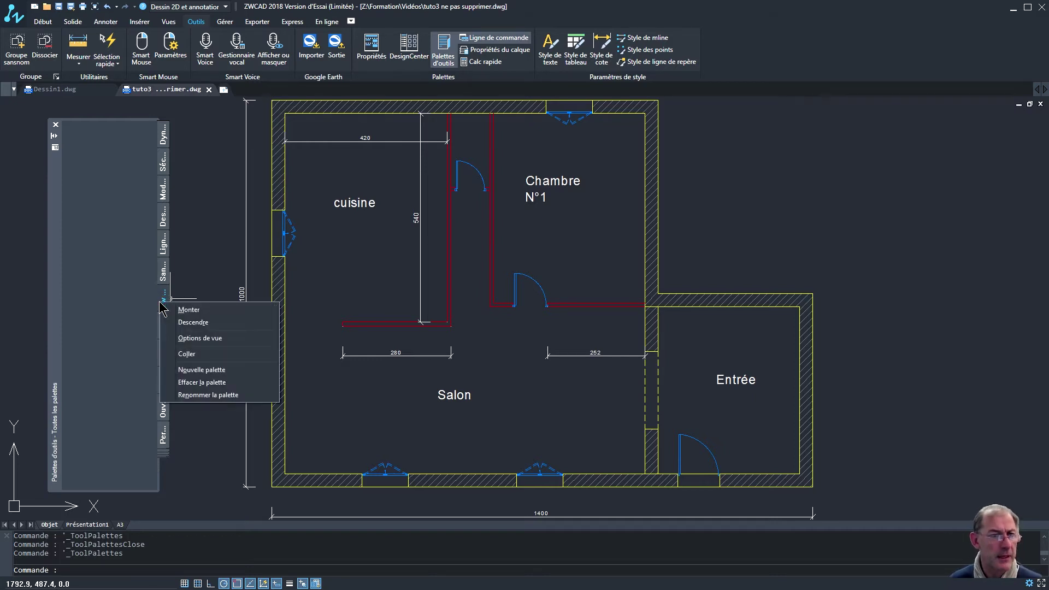
{"action": "left_click", "coordinate": [188, 310]}
{"action": "right_click", "coordinate": [164, 273]}
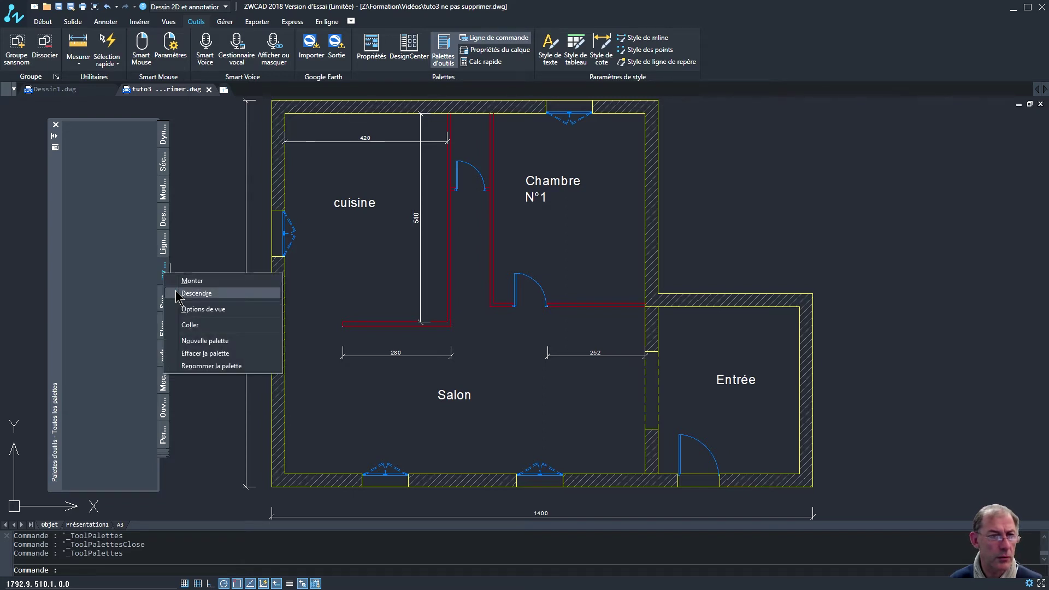
{"action": "left_click", "coordinate": [196, 293]}
{"action": "right_click", "coordinate": [164, 298]}
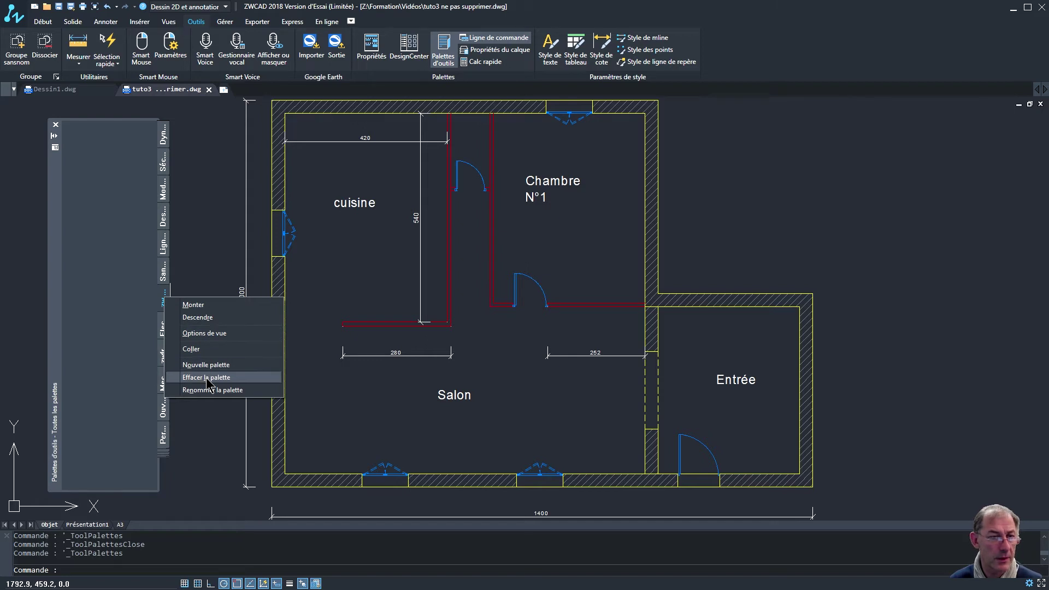
{"action": "left_click", "coordinate": [221, 391]}
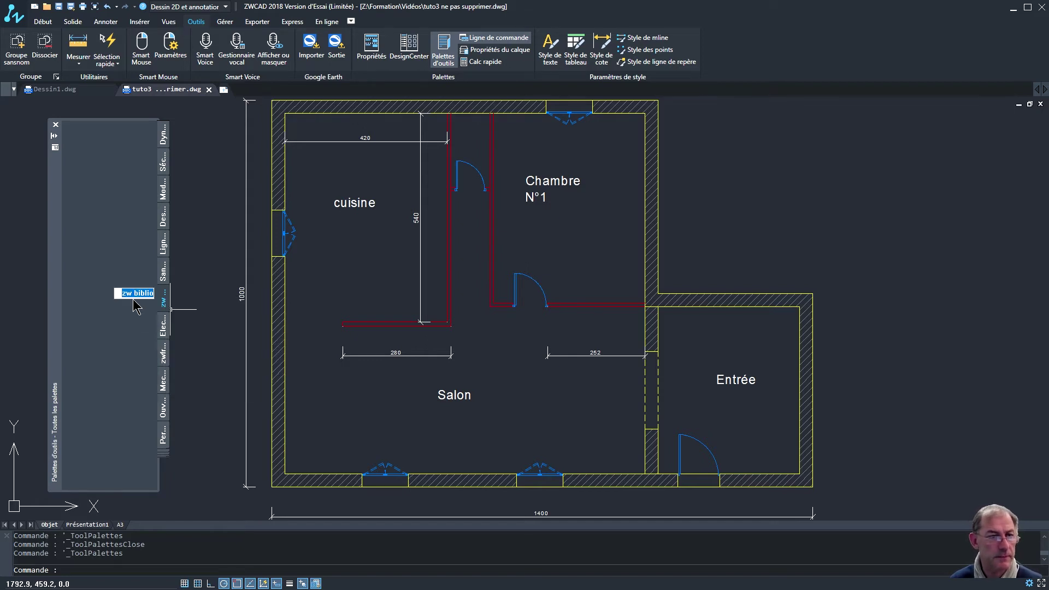
{"action": "left_click", "coordinate": [126, 321]}
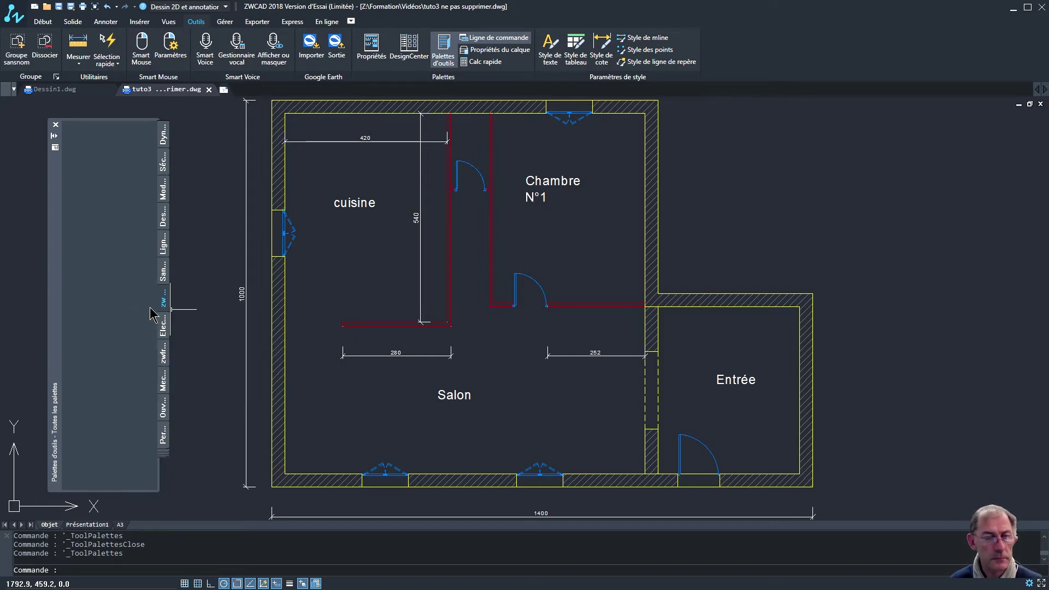
Step: Copy the Douche-70, Douche-90 02 and Douche-90 01 blocks from the Sanitaires palette into the zw biblio palette
{"action": "left_click", "coordinate": [164, 250]}
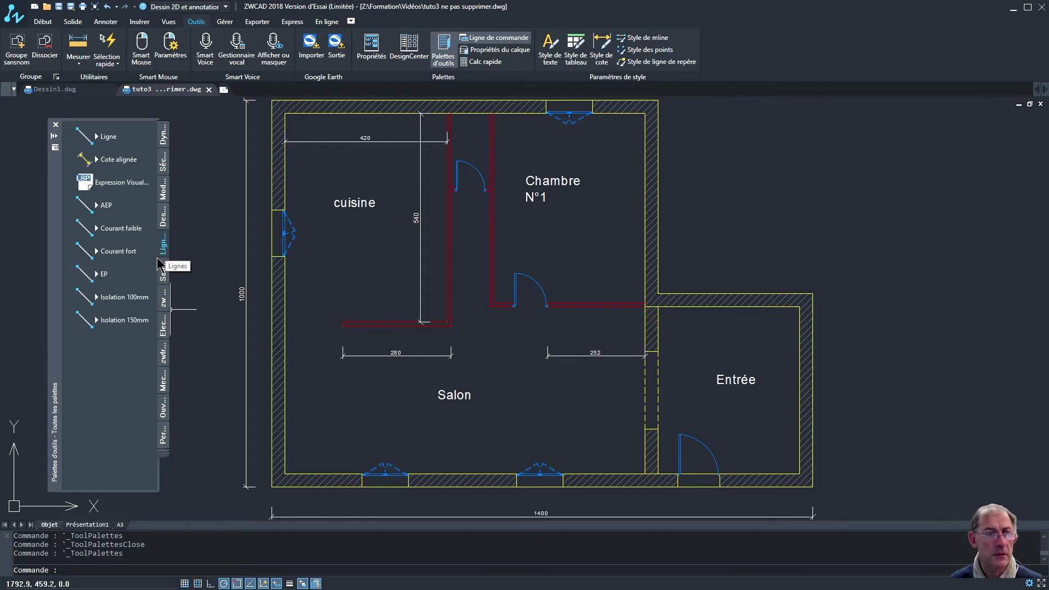
{"action": "left_click", "coordinate": [163, 217]}
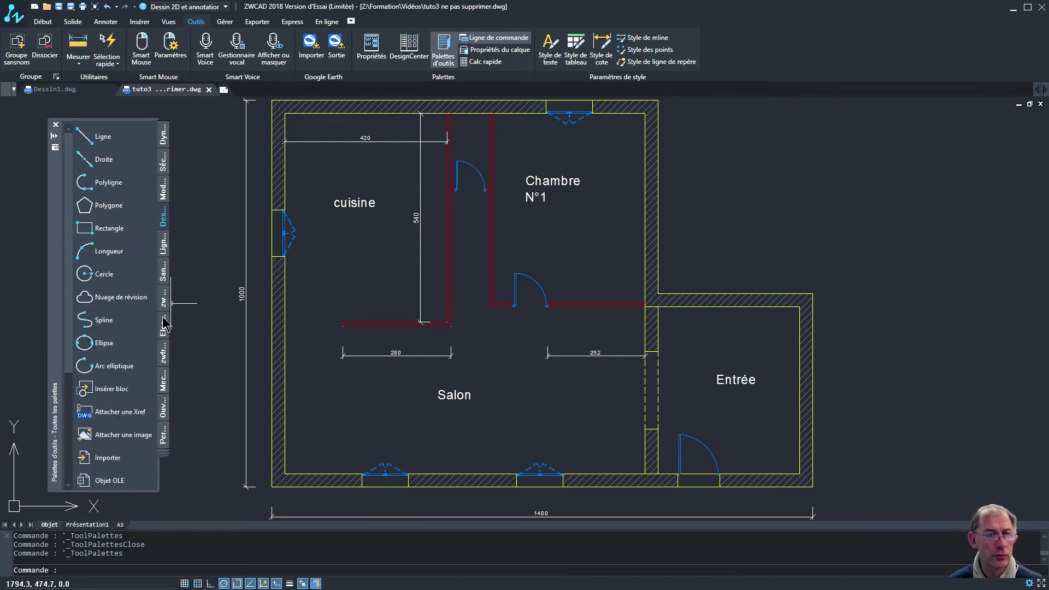
{"action": "left_click", "coordinate": [163, 354]}
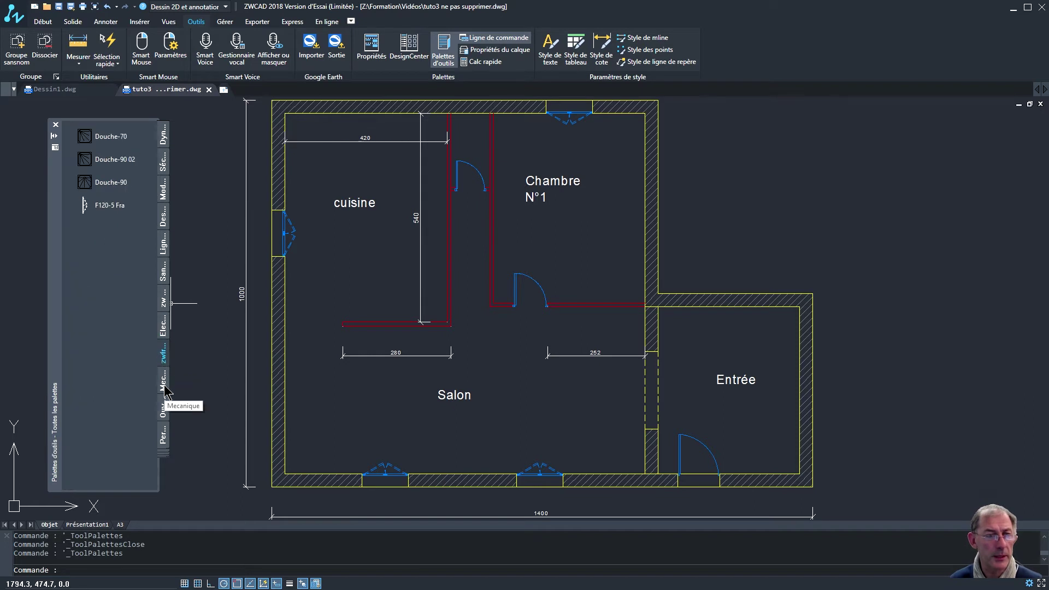
{"action": "left_click", "coordinate": [164, 385]}
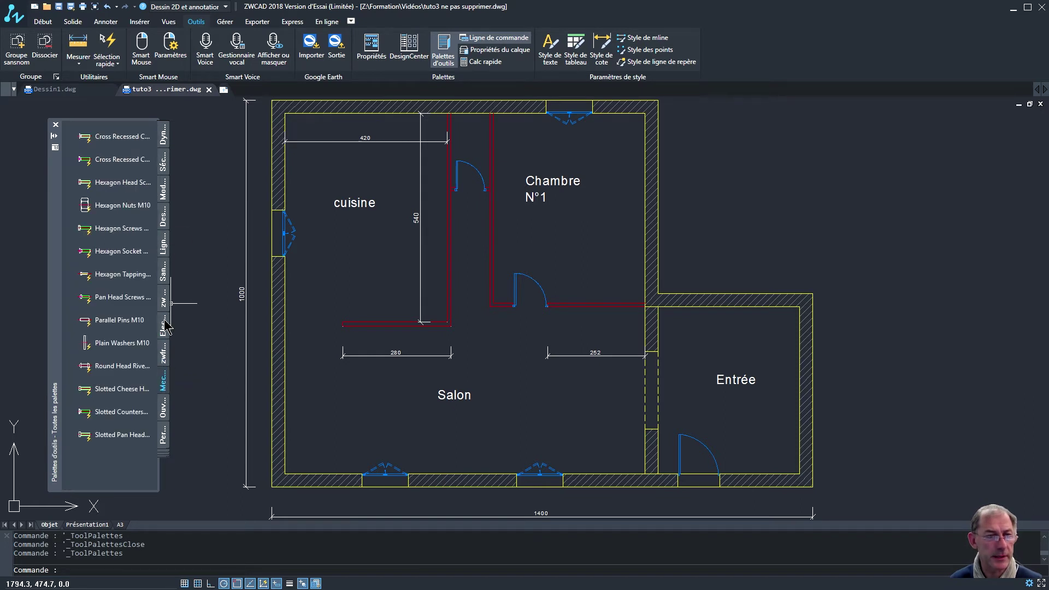
{"action": "left_click", "coordinate": [163, 271]}
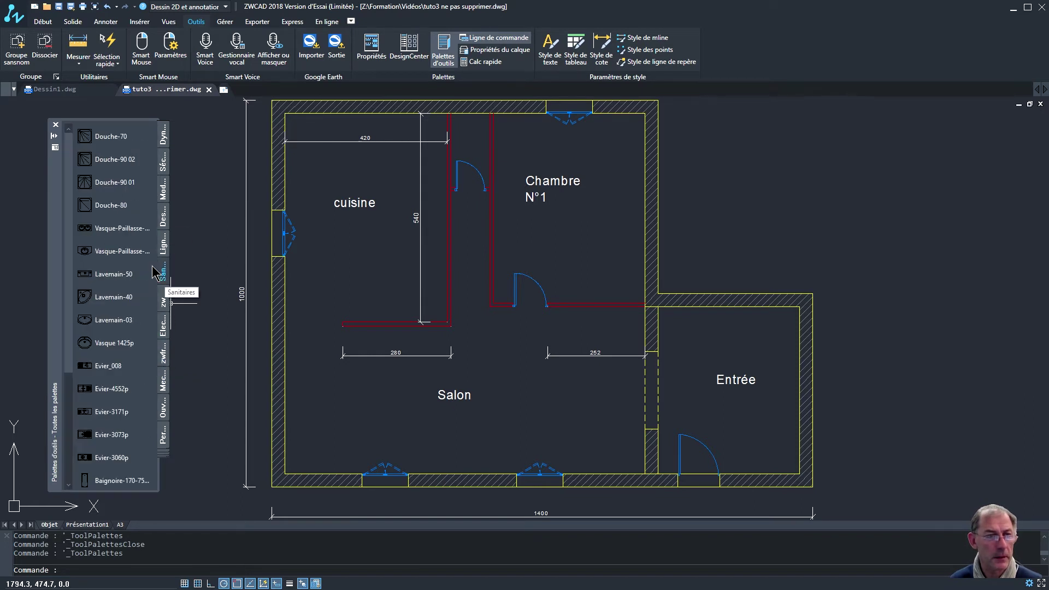
{"action": "left_click", "coordinate": [107, 161], "text": "ctrl"}
{"action": "left_click", "coordinate": [114, 184], "text": "ctrl"}
{"action": "left_click", "coordinate": [108, 134], "text": "ctrl"}
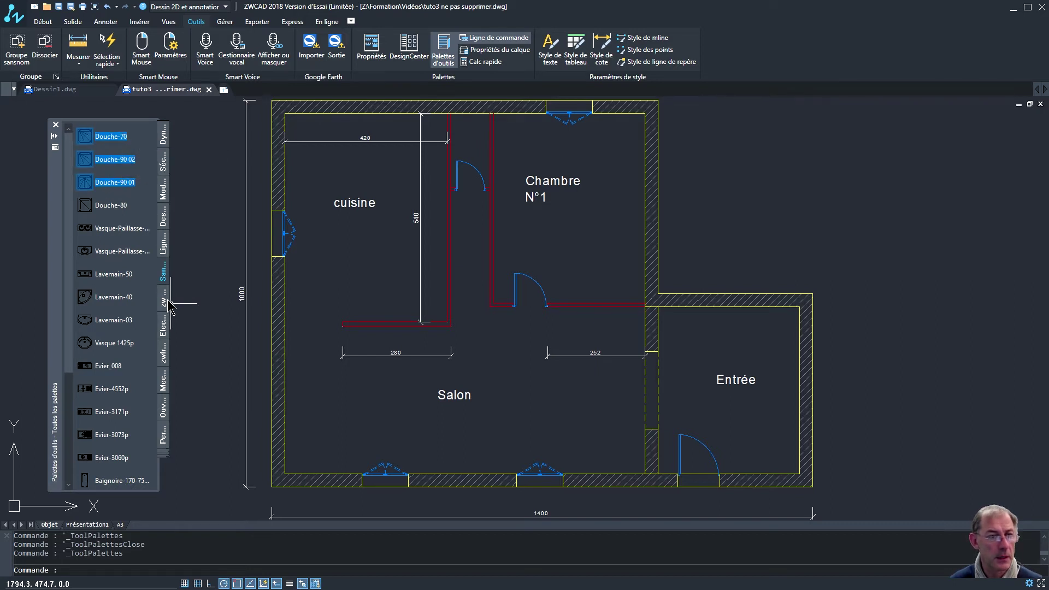
{"action": "left_click", "coordinate": [167, 302]}
{"action": "right_click", "coordinate": [113, 235]}
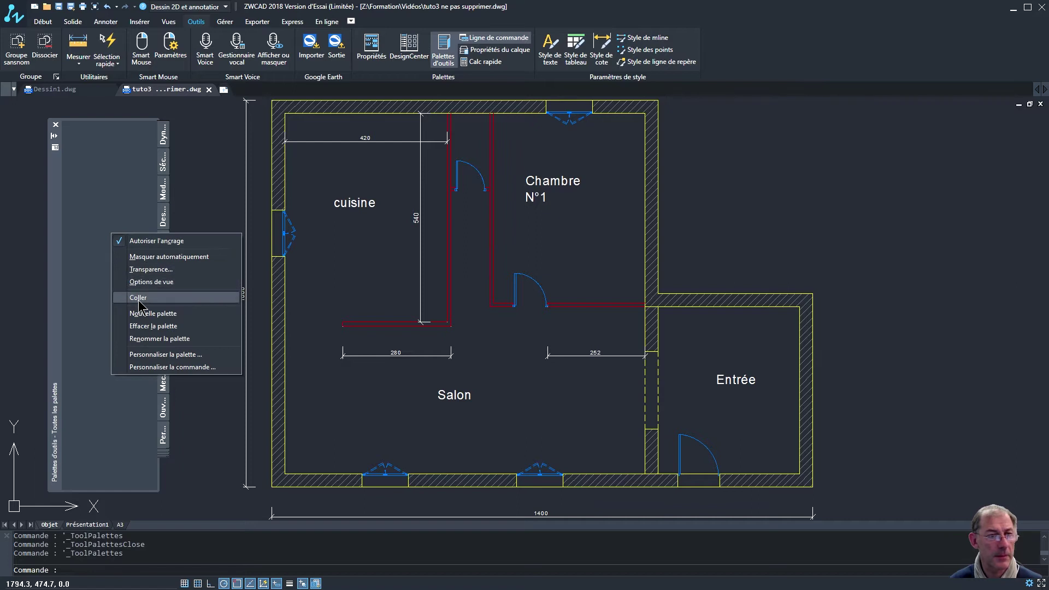
{"action": "left_click", "coordinate": [139, 298]}
Step: Rename the Douche-90 01 block in the zw biblio palette as Douche-90
{"action": "right_click", "coordinate": [113, 185]}
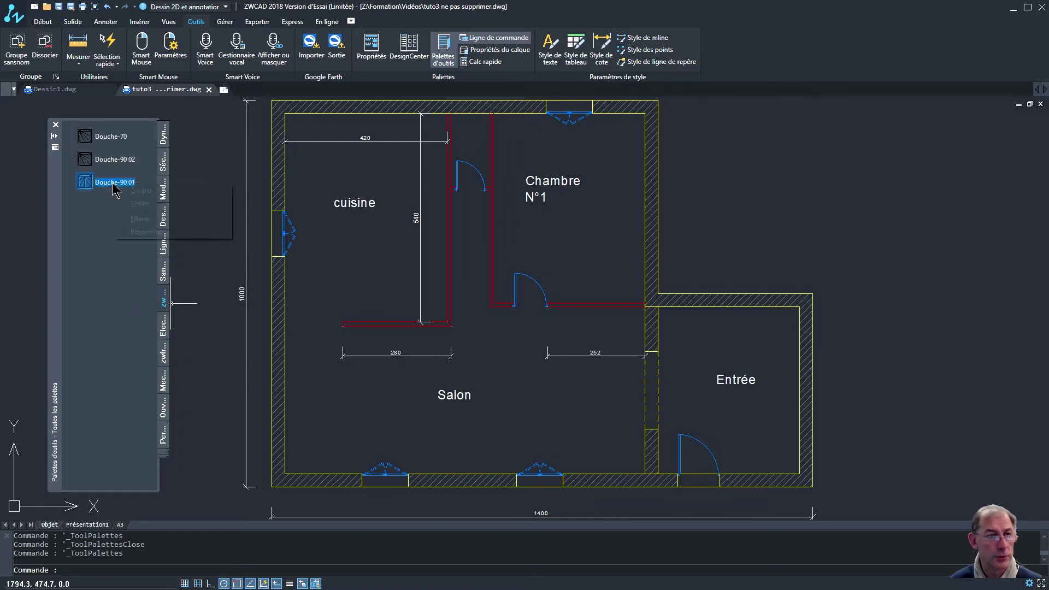
{"action": "left_click", "coordinate": [136, 231]}
{"action": "left_click", "coordinate": [149, 191]}
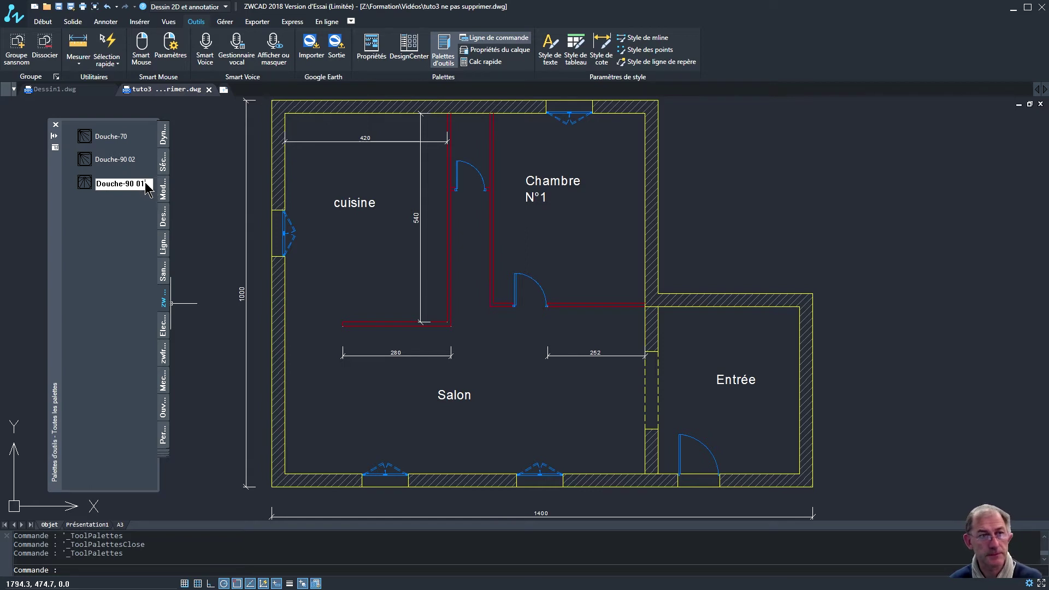
{"action": "left_click", "coordinate": [125, 219]}
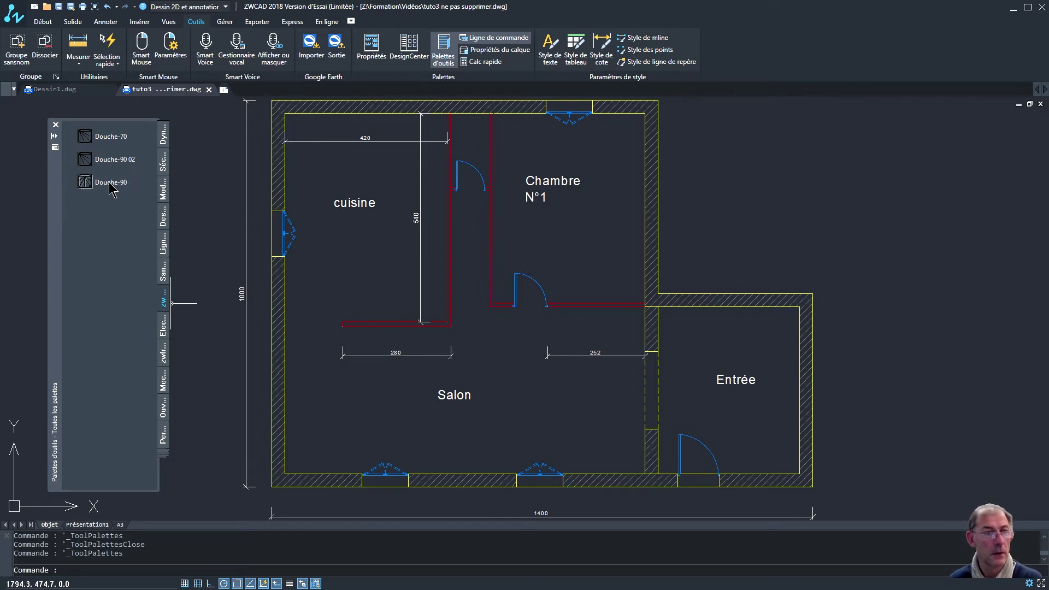
{"action": "right_click", "coordinate": [111, 184]}
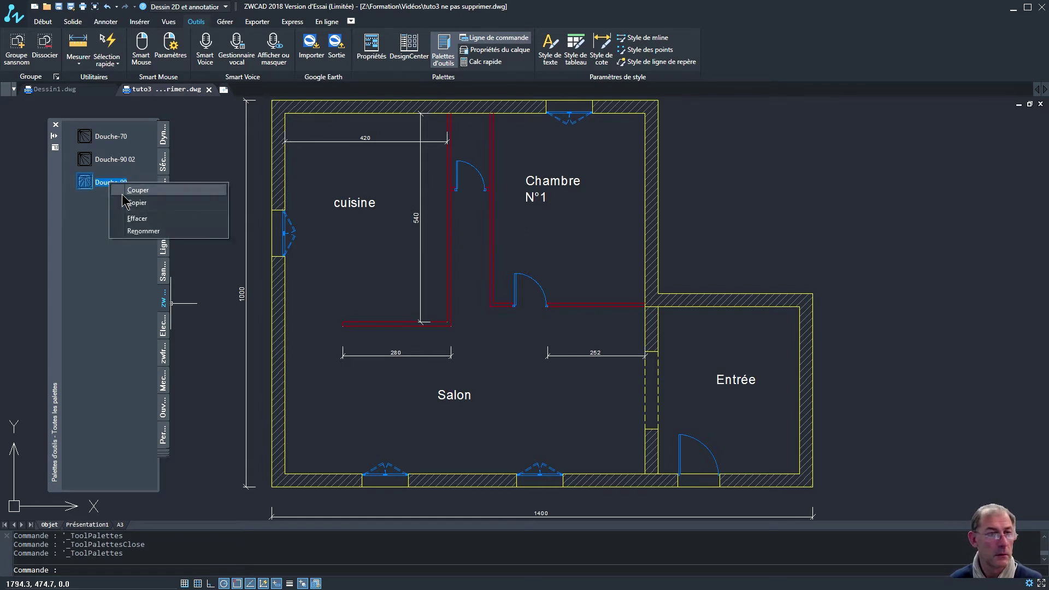
{"action": "left_click", "coordinate": [110, 283]}
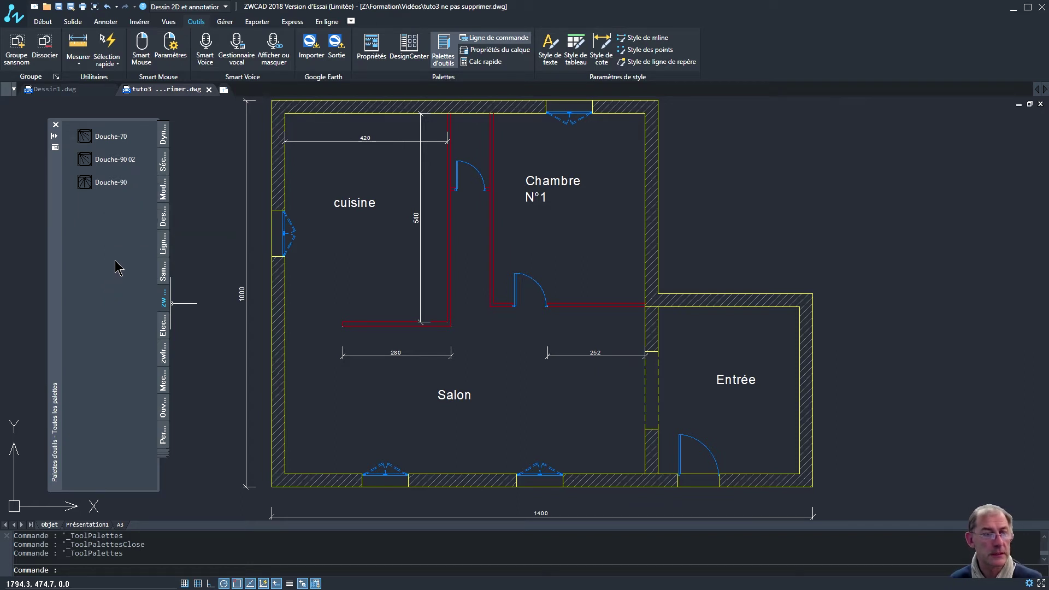
Step: Enlarge the image size in the view options of the current palette, keeping the list view style
{"action": "right_click", "coordinate": [115, 261]}
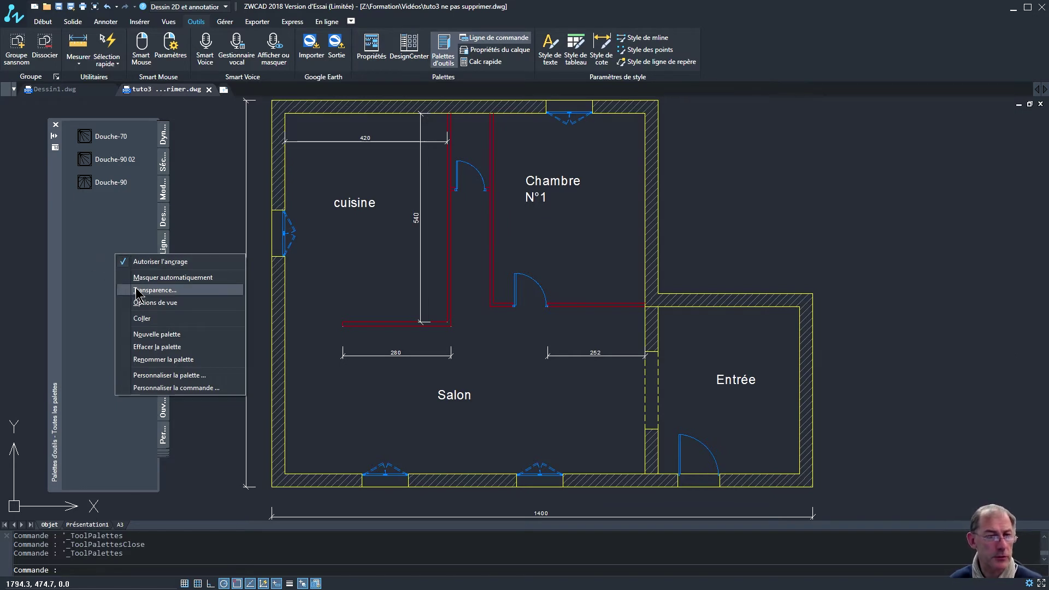
{"action": "left_click", "coordinate": [140, 303]}
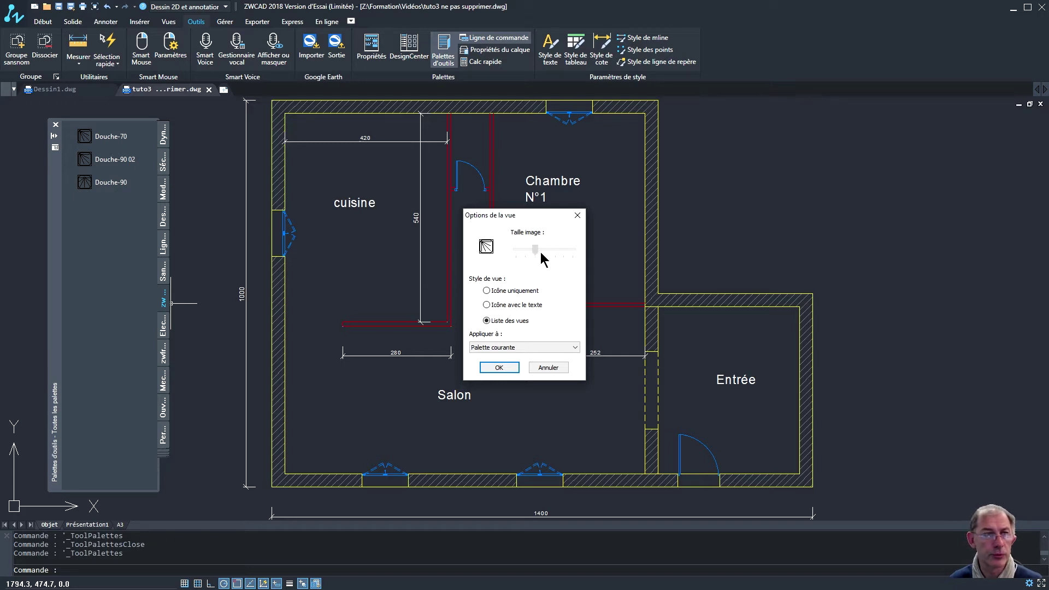
{"action": "left_click", "coordinate": [499, 367]}
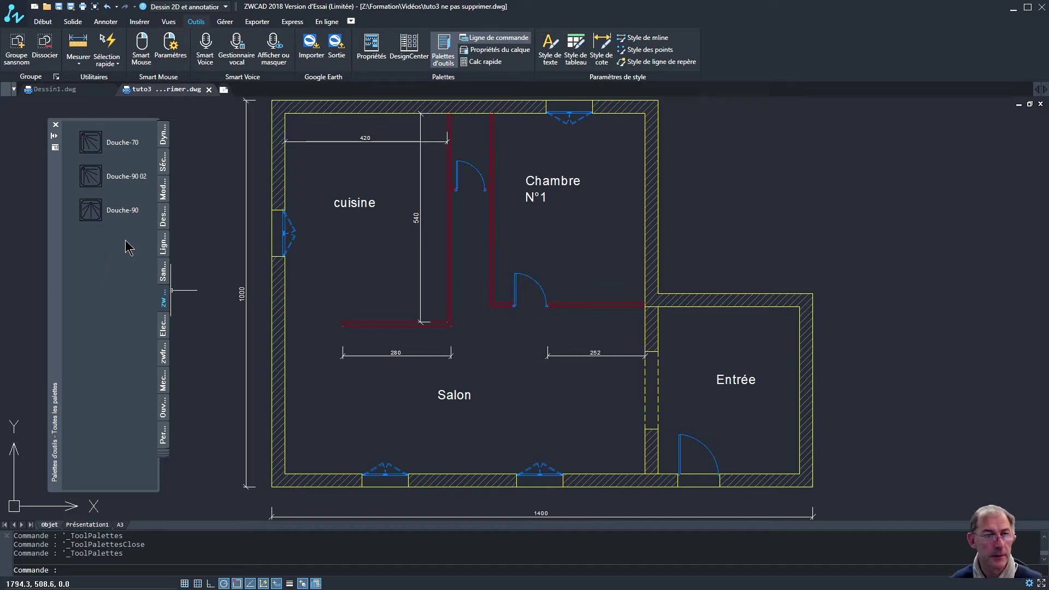
{"action": "right_click", "coordinate": [107, 248]}
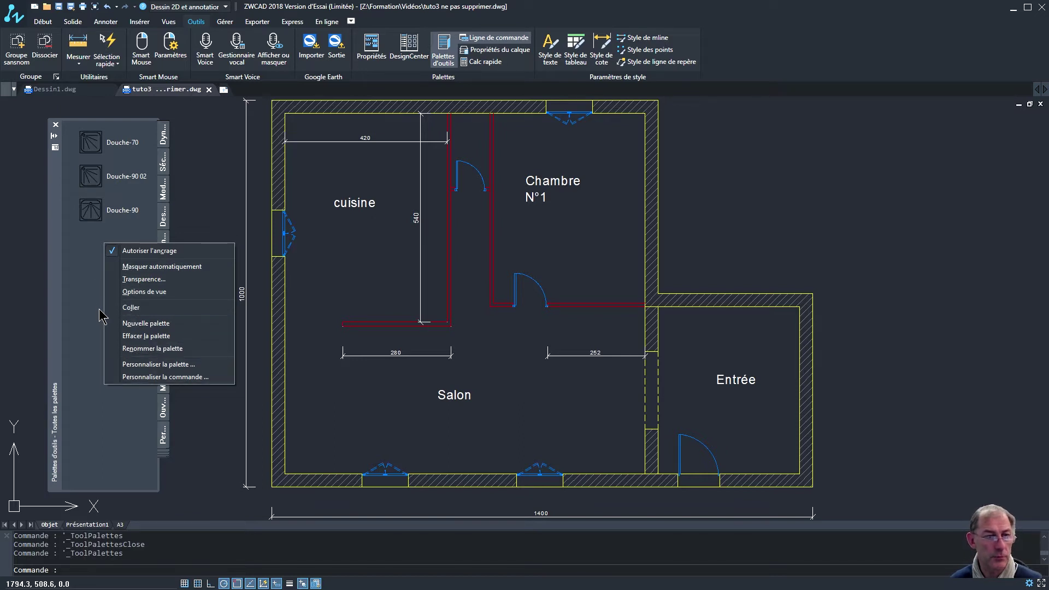
{"action": "left_click", "coordinate": [86, 284]}
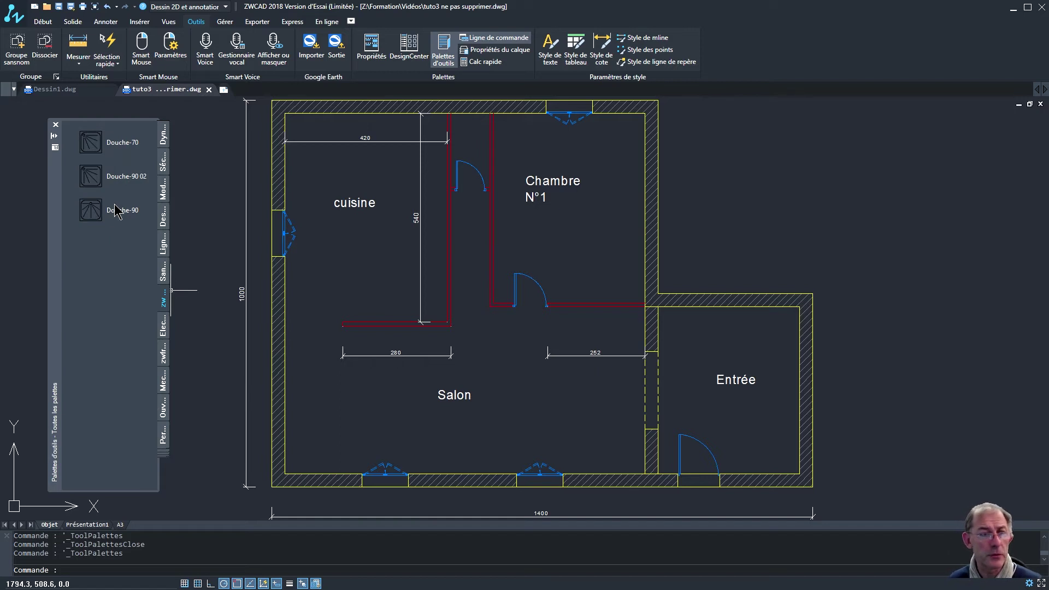
Step: Export the zw biblio tool palette to the Vidéos folder as zw biblio.xml through the palette customization
{"action": "right_click", "coordinate": [104, 281]}
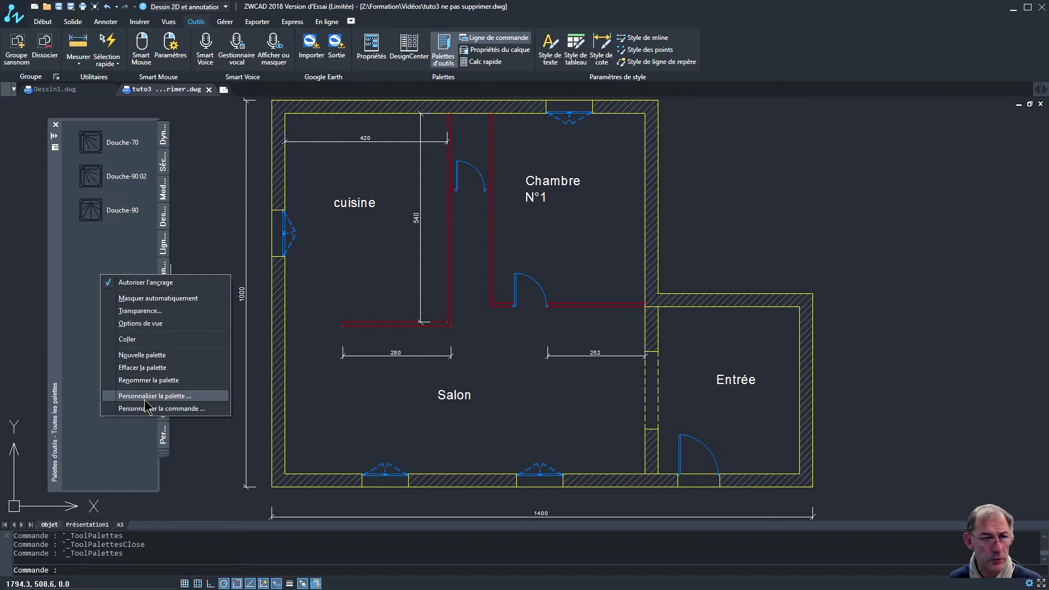
{"action": "left_click", "coordinate": [144, 397]}
{"action": "left_click", "coordinate": [423, 300]}
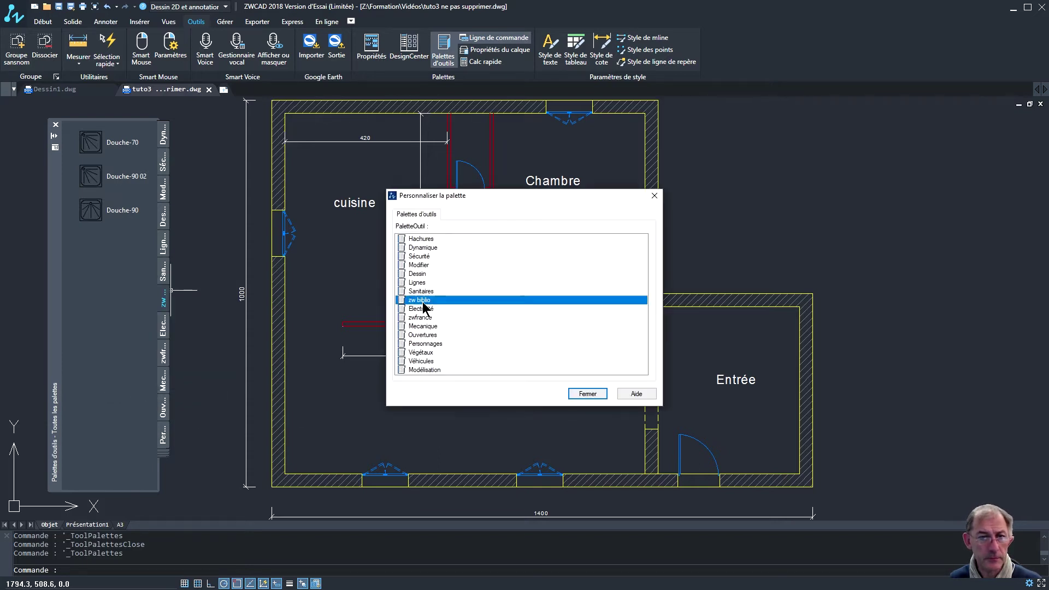
{"action": "right_click", "coordinate": [423, 301]}
{"action": "left_click", "coordinate": [457, 353]}
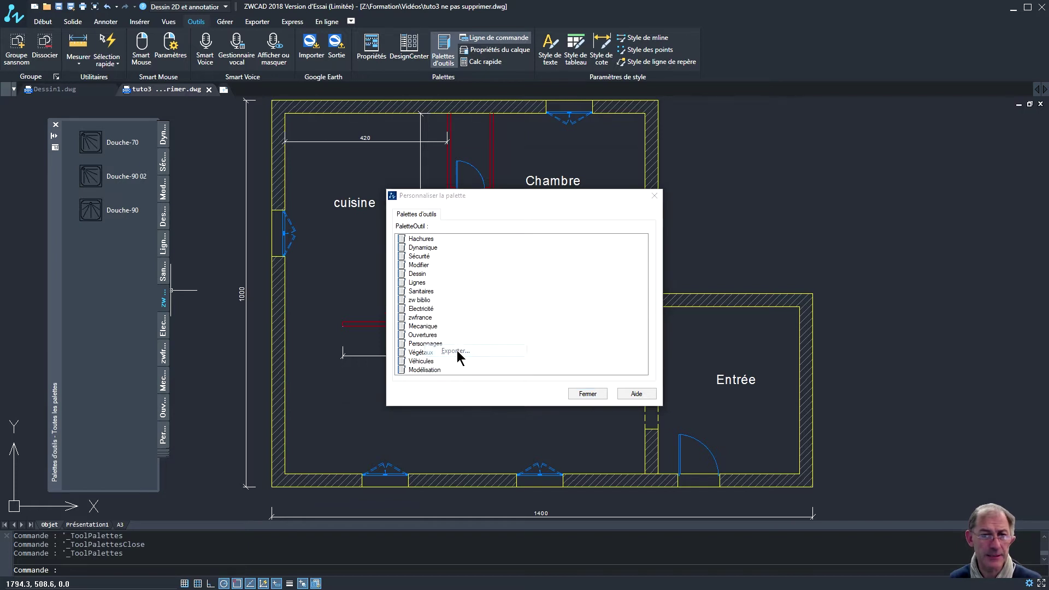
{"action": "left_click", "coordinate": [492, 376]}
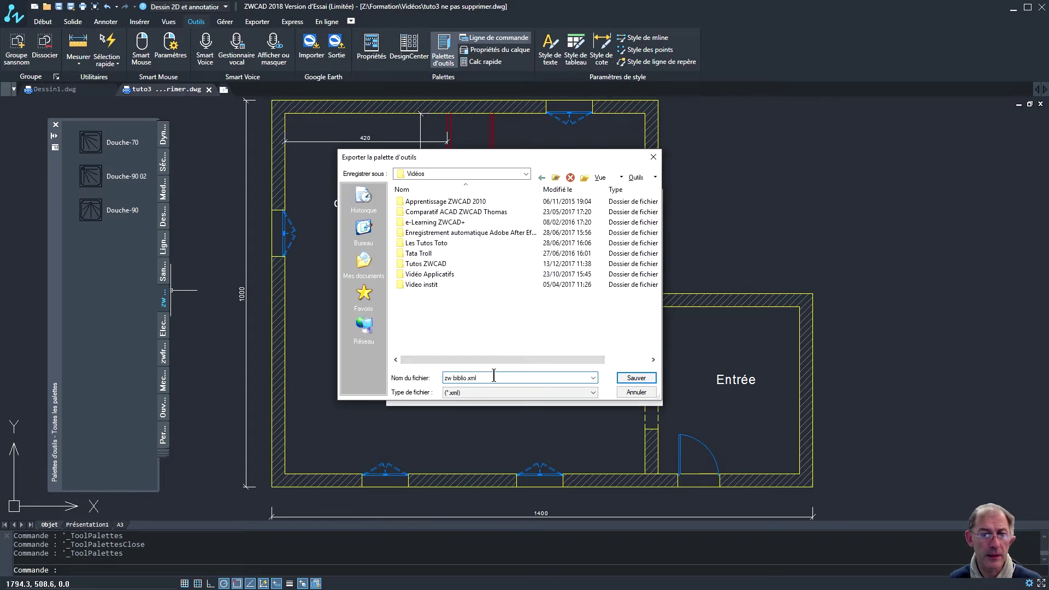
{"action": "left_click", "coordinate": [636, 378]}
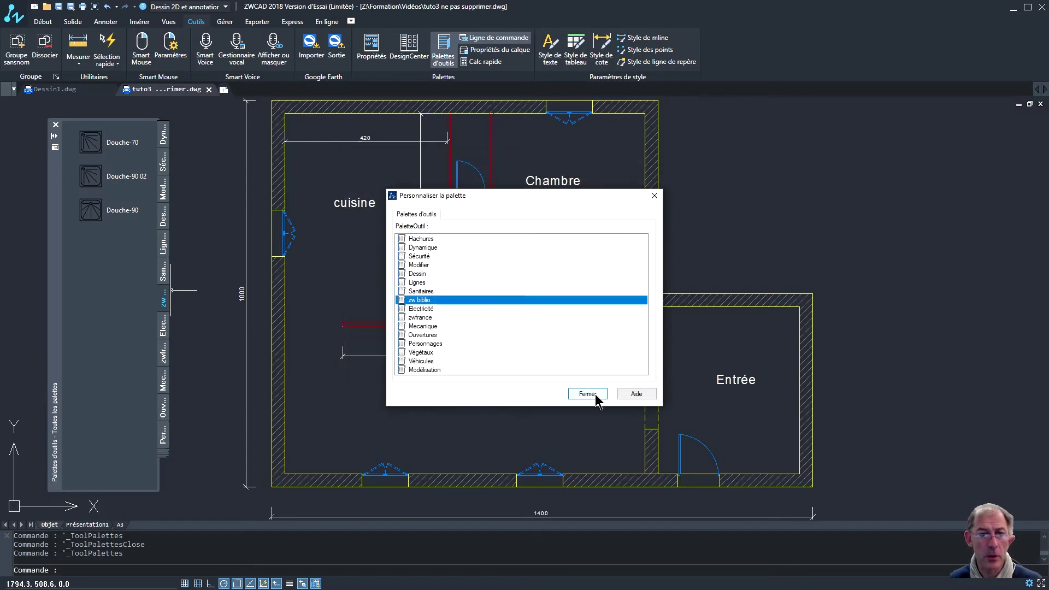
{"action": "left_click", "coordinate": [596, 396]}
Step: Delete the zw biblio palette from the tool palettes
{"action": "right_click", "coordinate": [163, 298]}
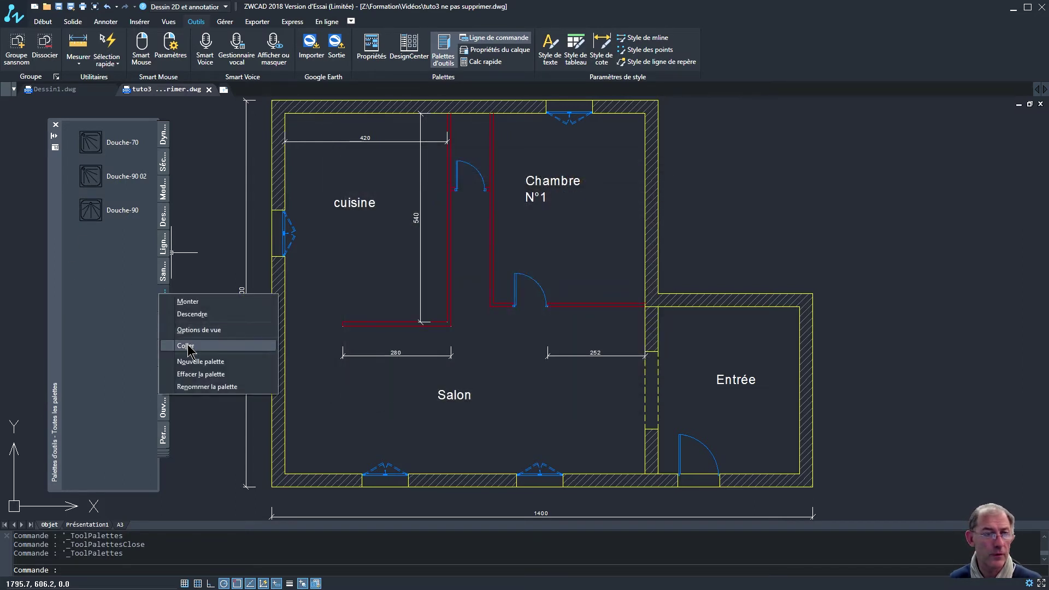
{"action": "left_click", "coordinate": [200, 373]}
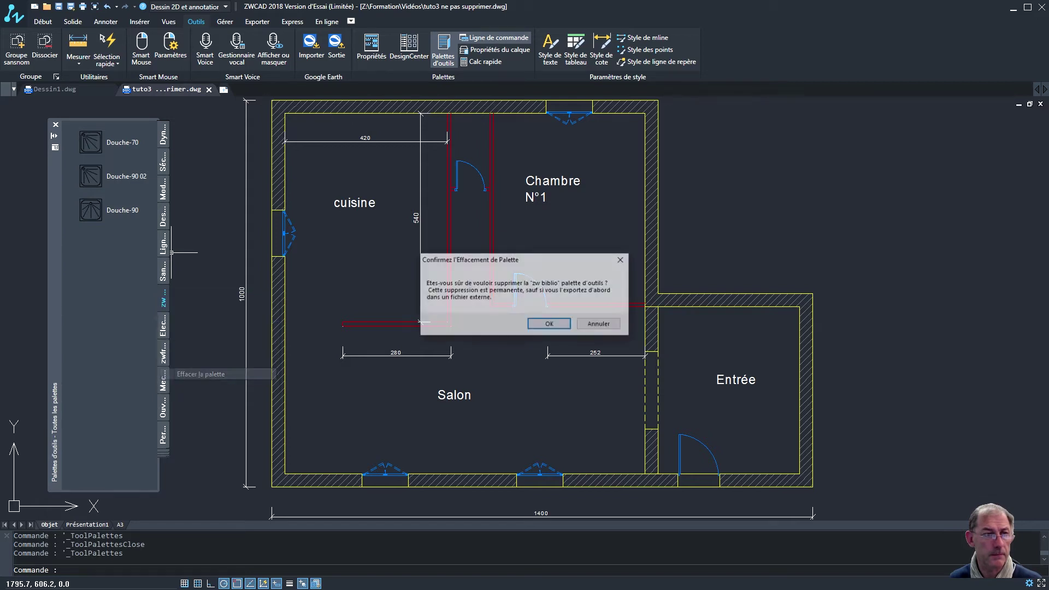
{"action": "left_click", "coordinate": [549, 324]}
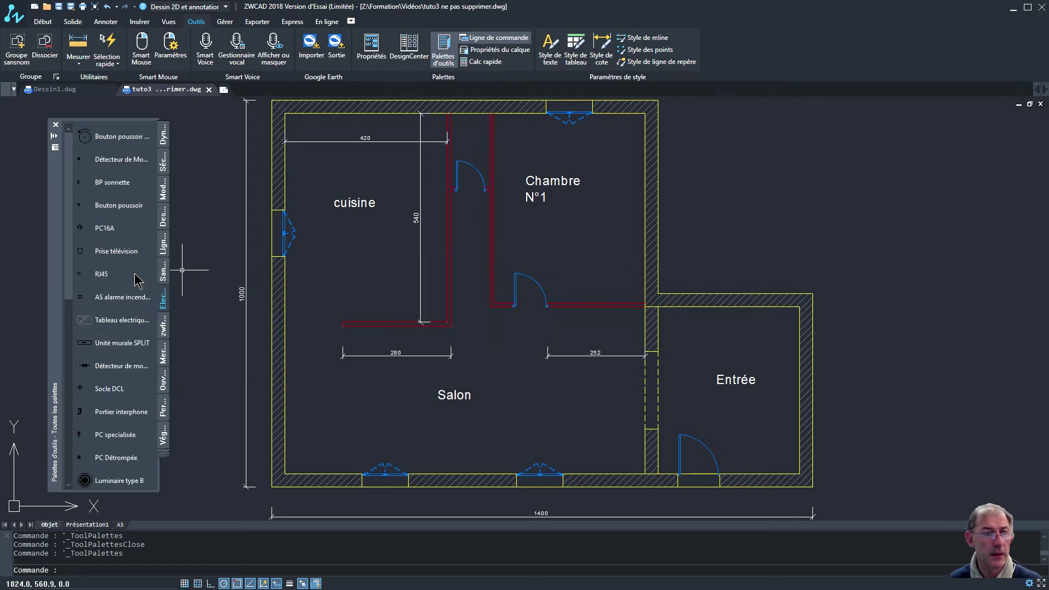
Step: Import the zw biblio.xml file from the Vidéos folder back into the tool palettes through the palette customization
{"action": "right_click", "coordinate": [135, 275]}
{"action": "left_click", "coordinate": [180, 394]}
{"action": "right_click", "coordinate": [483, 327]}
{"action": "left_click", "coordinate": [510, 389]}
{"action": "left_click", "coordinate": [428, 297]}
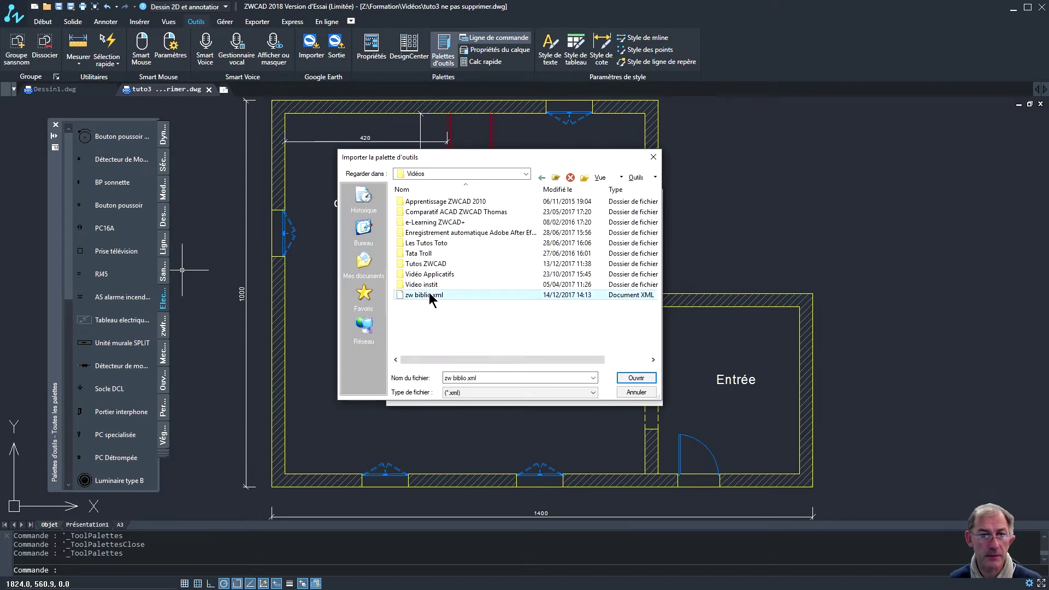
{"action": "left_click", "coordinate": [629, 381]}
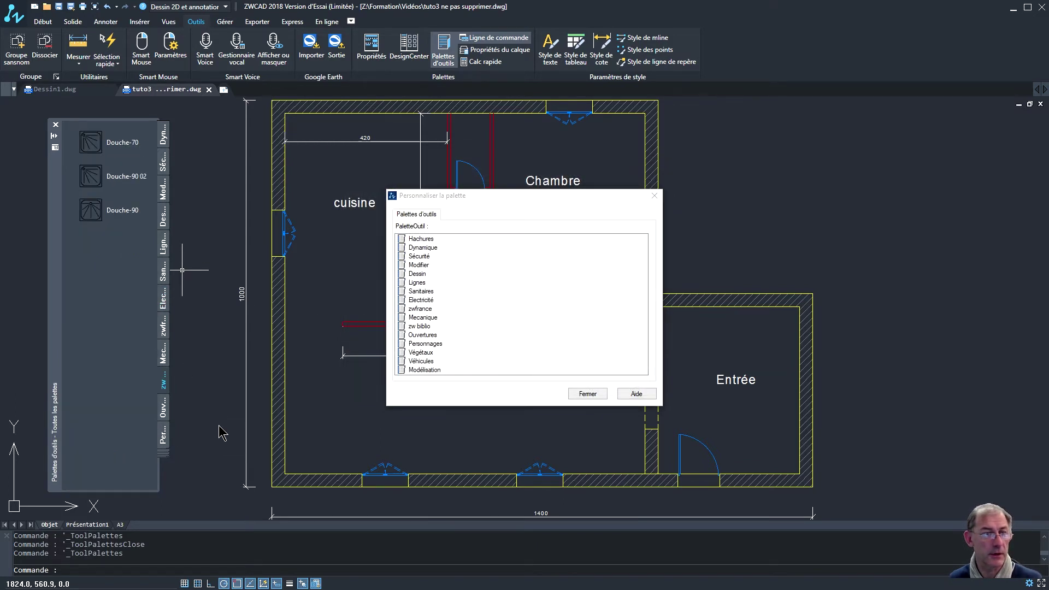
{"action": "left_click", "coordinate": [587, 393]}
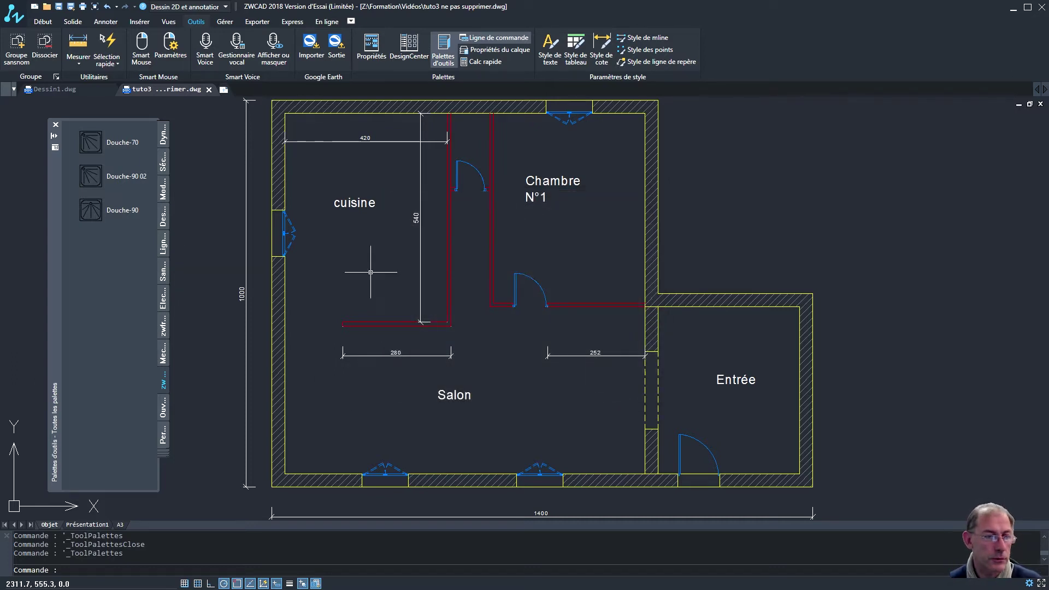
Step: Close the tool palettes and open the DesignCenter, placing it over the middle of the floor plan
{"action": "mouse_move", "coordinate": [55, 292]}
{"action": "left_mouse_down"}
{"action": "mouse_move", "coordinate": [83, 283]}
{"action": "mouse_move", "coordinate": [78, 296]}
{"action": "mouse_move", "coordinate": [70, 288]}
{"action": "left_mouse_up"}
{"action": "key", "text": "ctrl+2"}
{"action": "key", "text": "ctrl+2"}
{"action": "key", "text": "ctrl+3"}
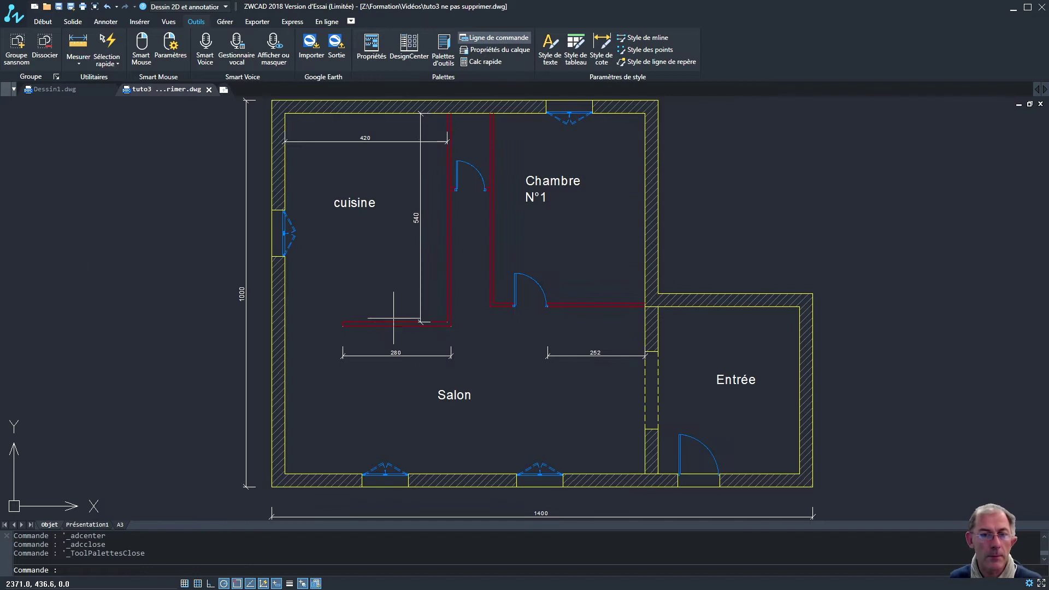
{"action": "middle_click_drag", "start_coordinate": [393, 318], "coordinate": [374, 327]}
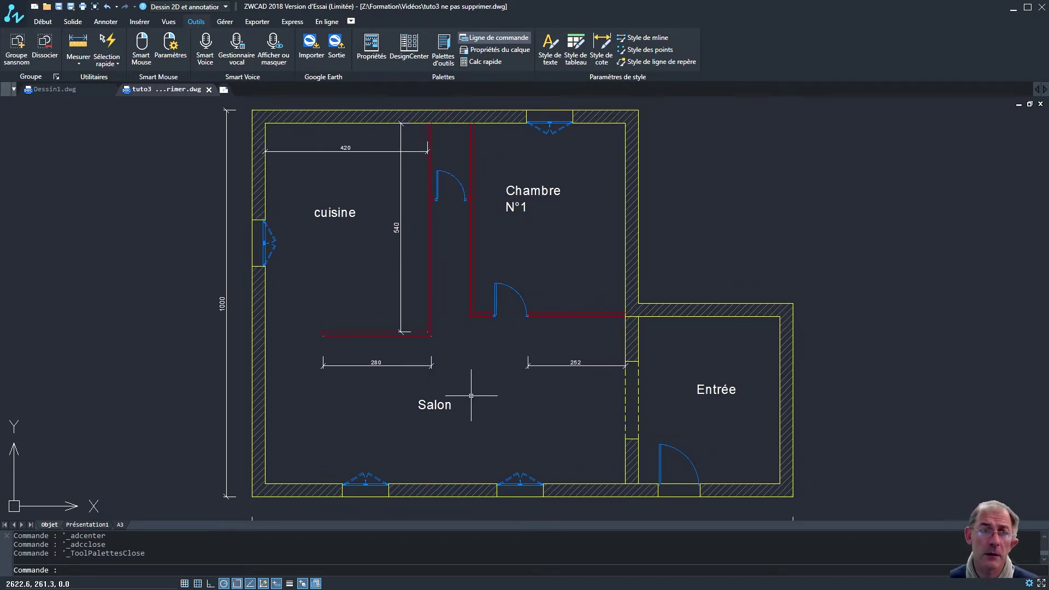
{"action": "left_click", "coordinate": [419, 64]}
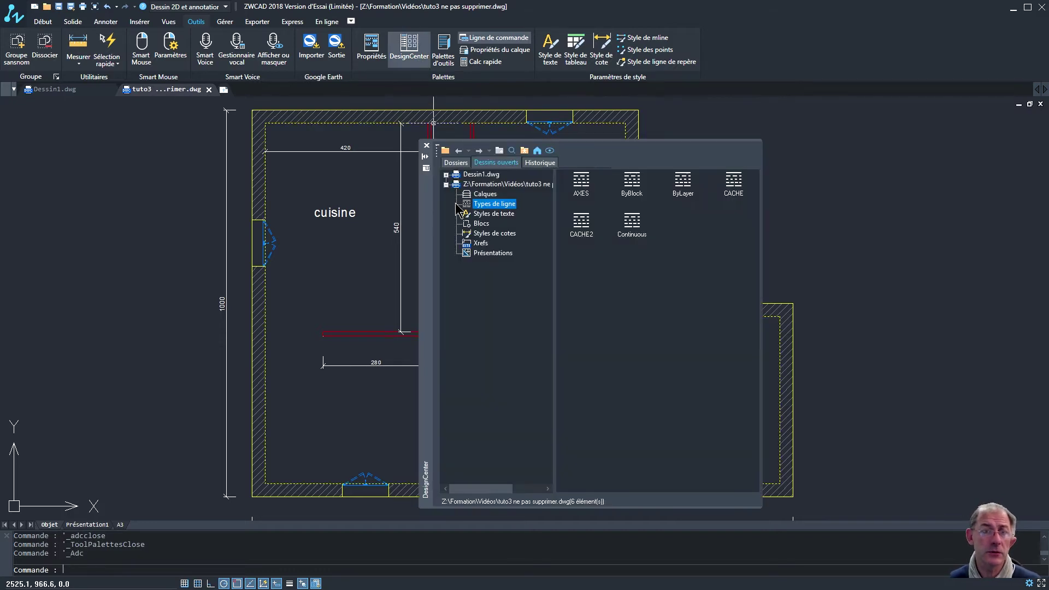
{"action": "left_click_drag", "start_coordinate": [429, 271], "coordinate": [322, 249]}
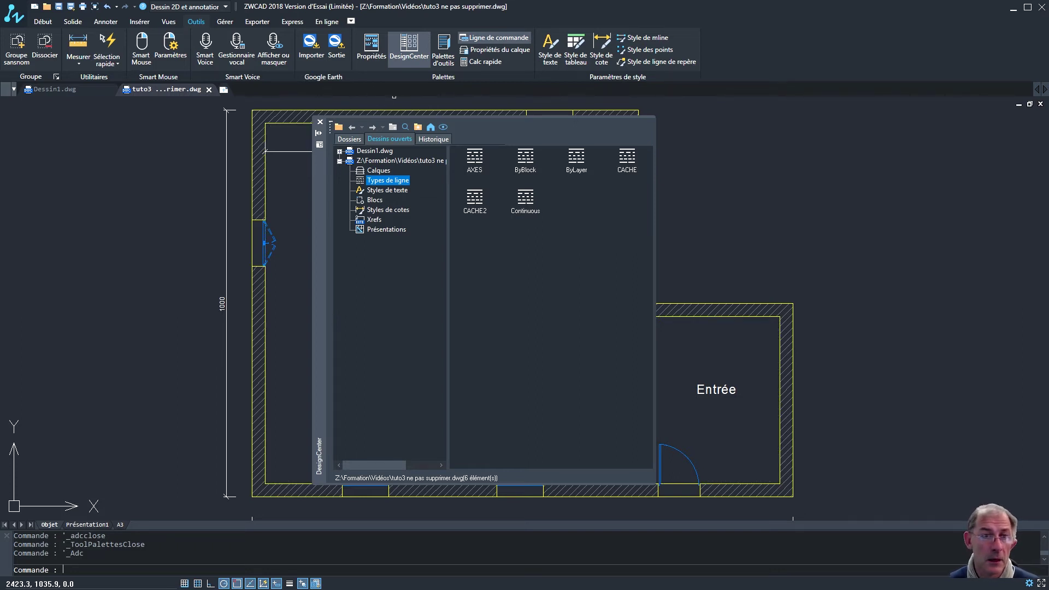
Step: Browse the DesignCenter folders to Documents\BIBLIO, collapse EL - VV.dwg and display the content categories of cartouche.dwg
{"action": "left_click", "coordinate": [349, 139]}
{"action": "mouse_move", "coordinate": [443, 163]}
{"action": "left_mouse_down"}
{"action": "mouse_move", "coordinate": [442, 182]}
{"action": "mouse_move", "coordinate": [443, 162]}
{"action": "left_mouse_up"}
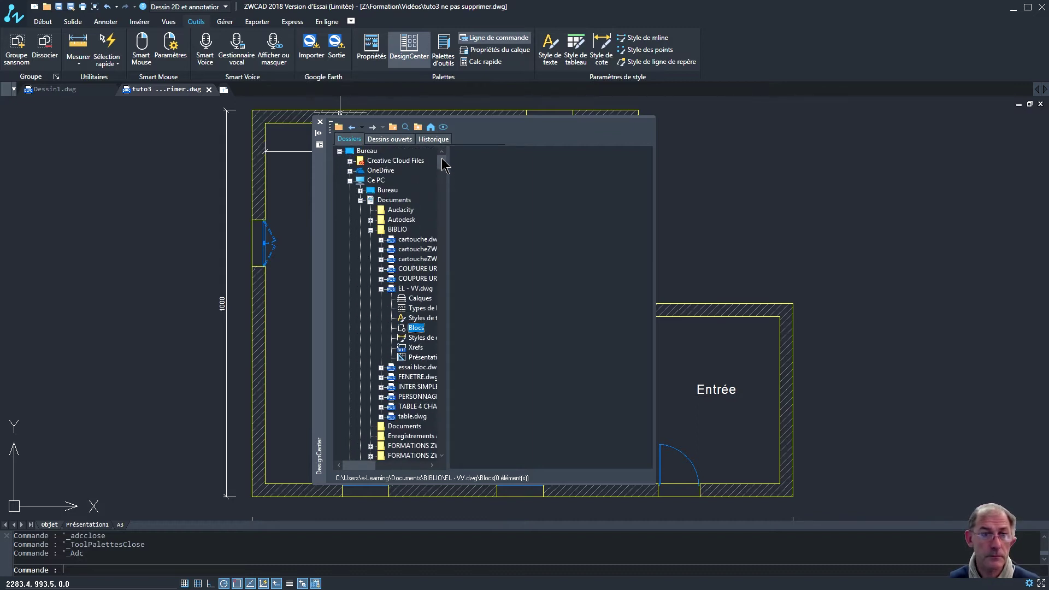
{"action": "left_click", "coordinate": [397, 230]}
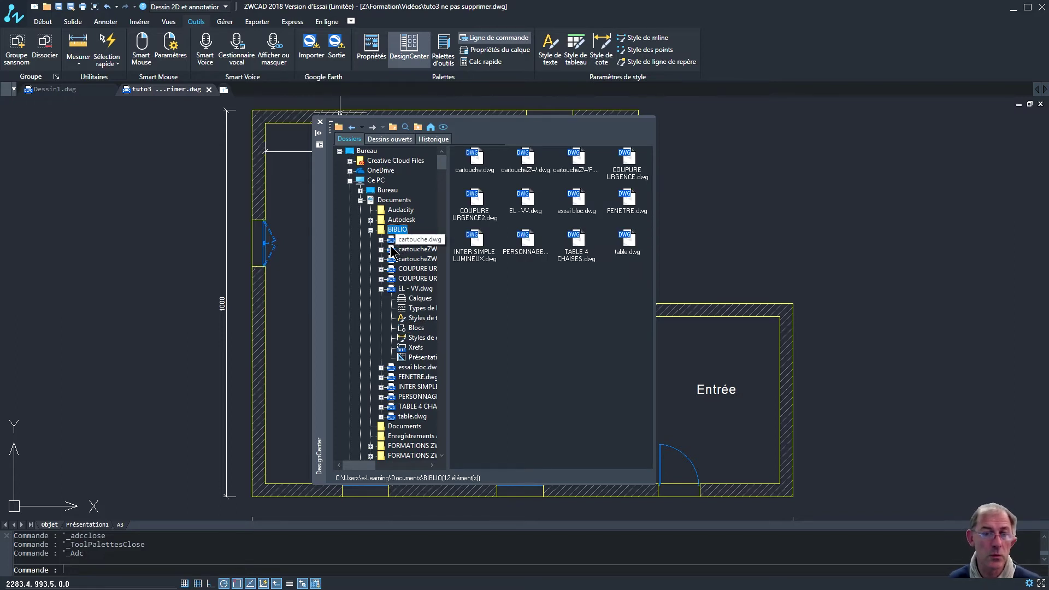
{"action": "left_click", "coordinate": [381, 288]}
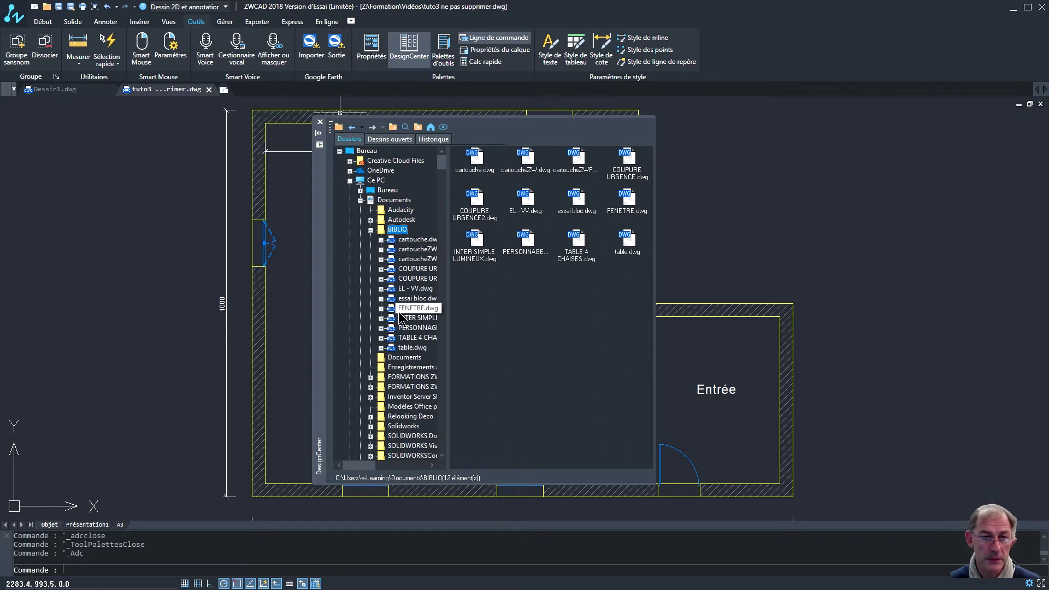
{"action": "left_click", "coordinate": [405, 240]}
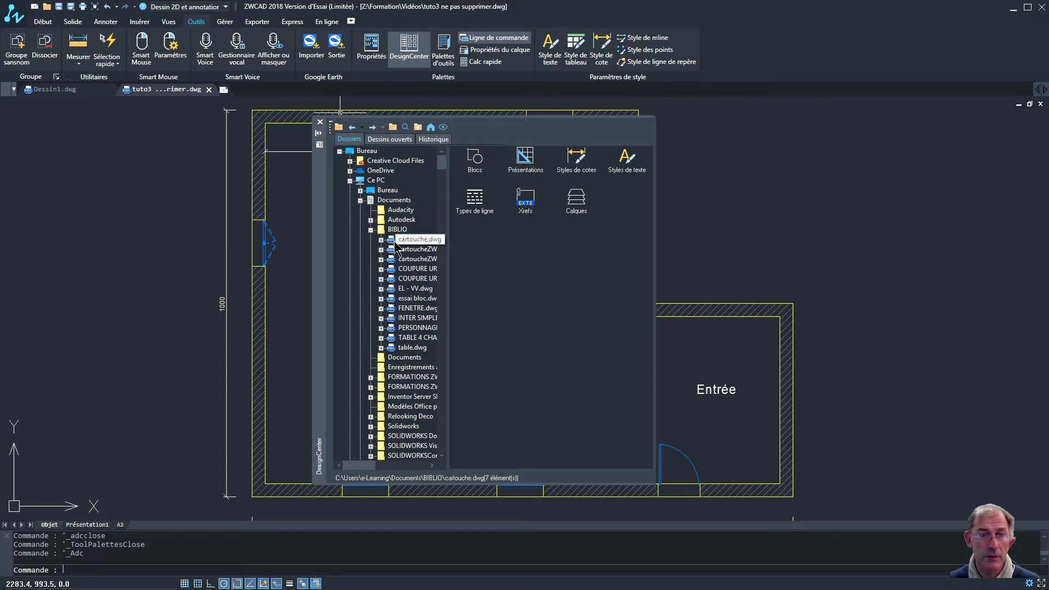
Step: Examine the blocks and layers stored in essai bloc.dwg and return to its content categories
{"action": "left_click", "coordinate": [398, 300]}
{"action": "left_click", "coordinate": [380, 299]}
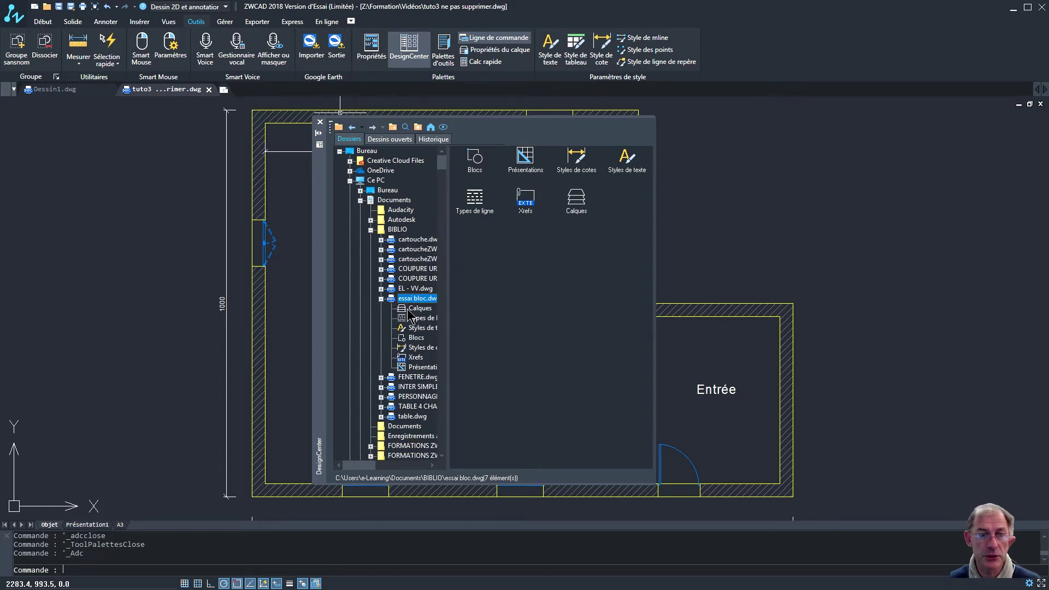
{"action": "double_click", "coordinate": [475, 160]}
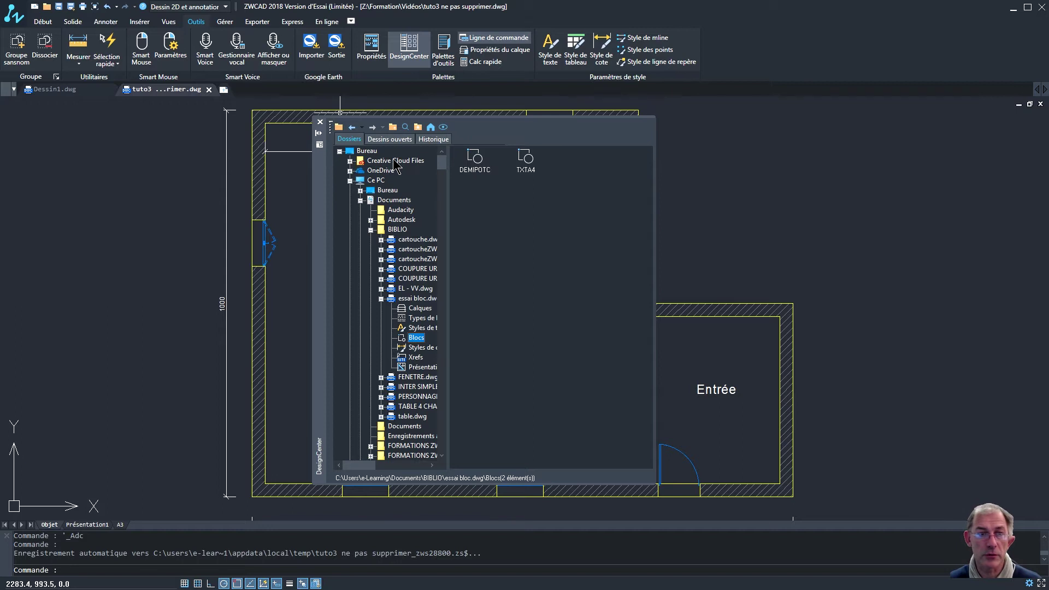
{"action": "left_click", "coordinate": [353, 129]}
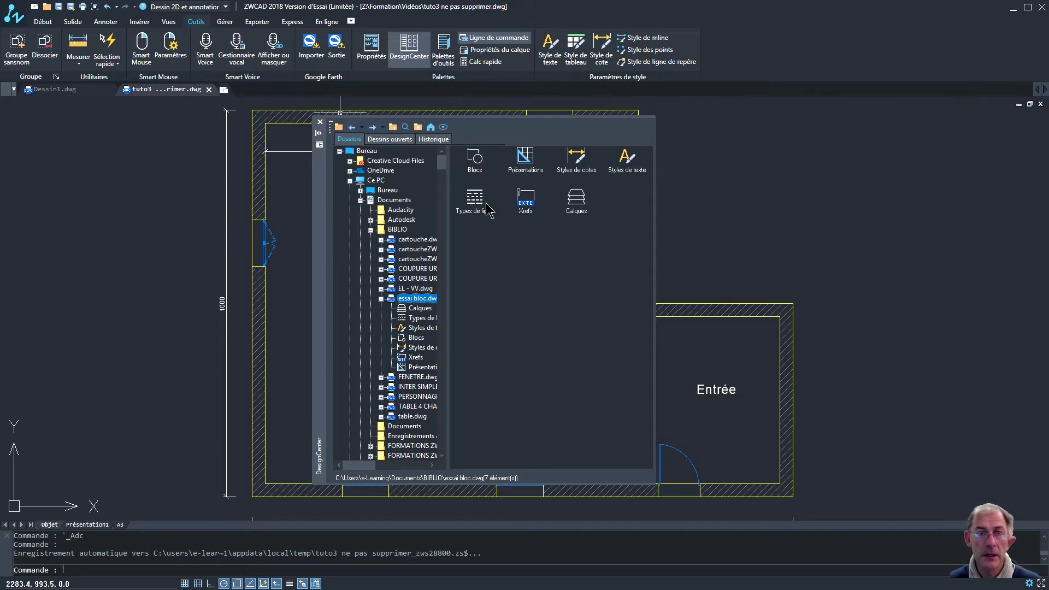
{"action": "double_click", "coordinate": [578, 199]}
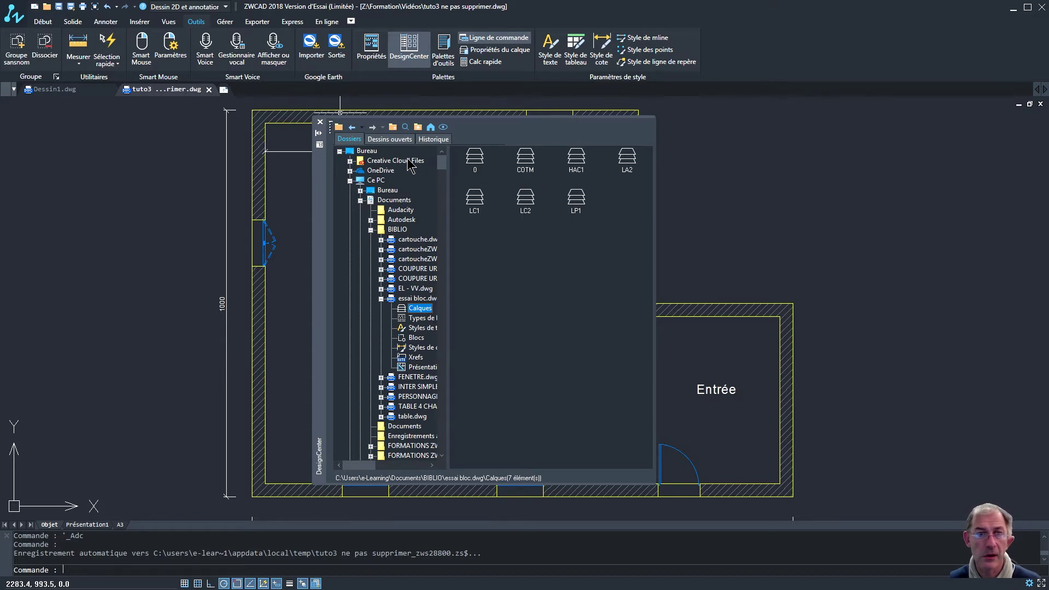
{"action": "left_click", "coordinate": [417, 298]}
{"action": "left_click", "coordinate": [622, 167]}
{"action": "left_click", "coordinate": [578, 162]}
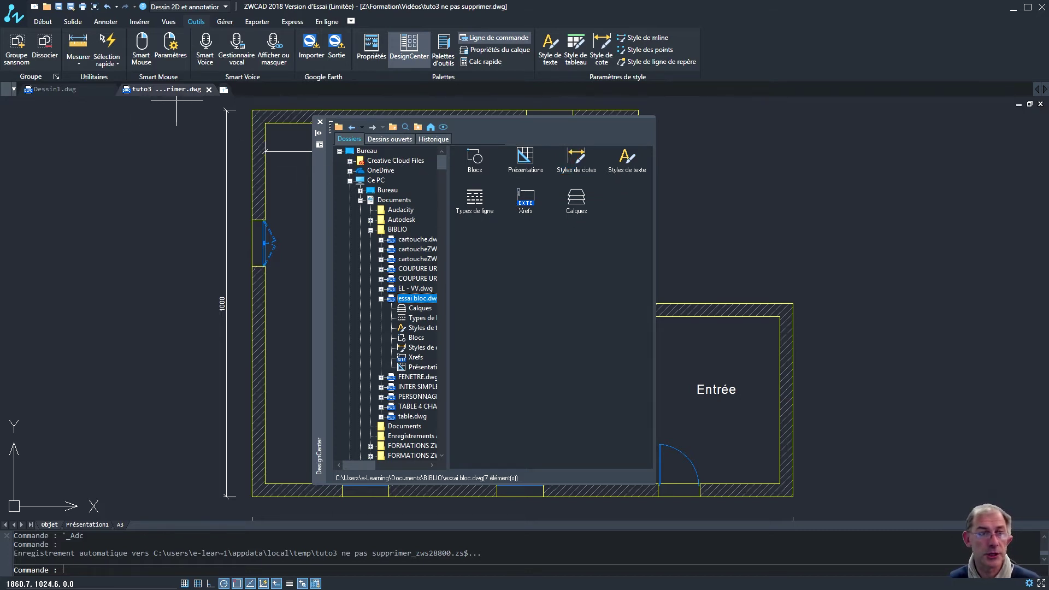
Step: Glance at Dessin1, return to the tuto3 plan, move the DesignCenter off the kitchen and expand Dessin1.dwg among the open drawings
{"action": "left_click", "coordinate": [79, 92]}
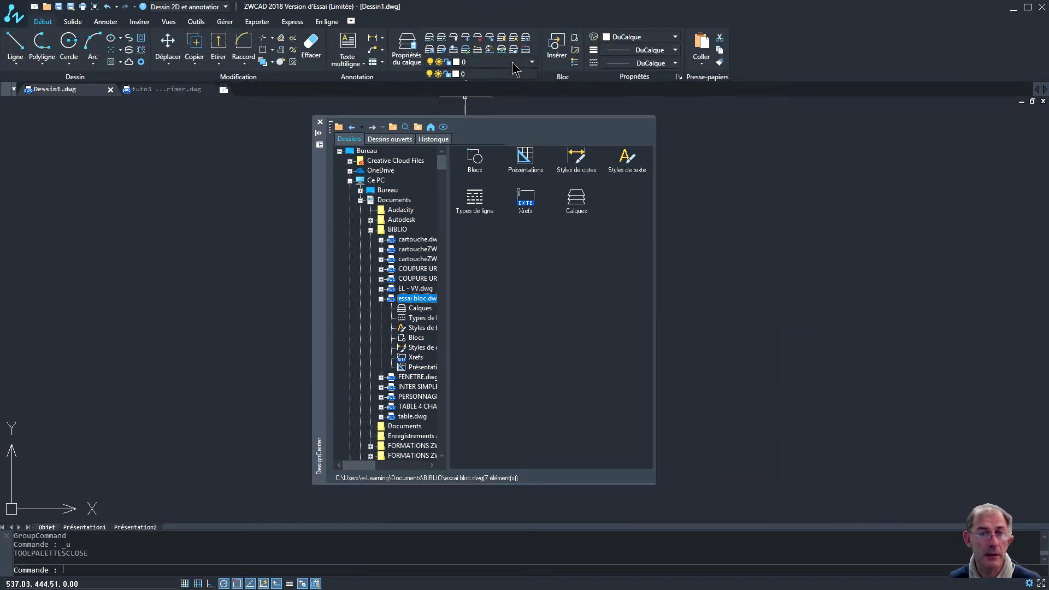
{"action": "left_click", "coordinate": [164, 90]}
{"action": "mouse_move", "coordinate": [322, 195]}
{"action": "left_mouse_down"}
{"action": "mouse_move", "coordinate": [630, 194]}
{"action": "mouse_move", "coordinate": [579, 196]}
{"action": "left_mouse_up"}
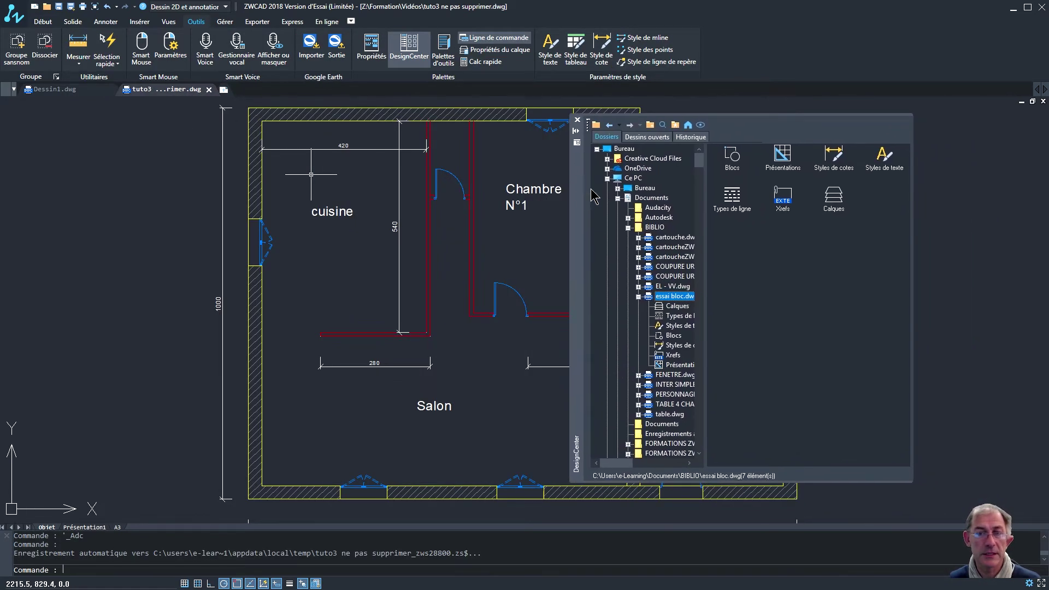
{"action": "left_click", "coordinate": [642, 137]}
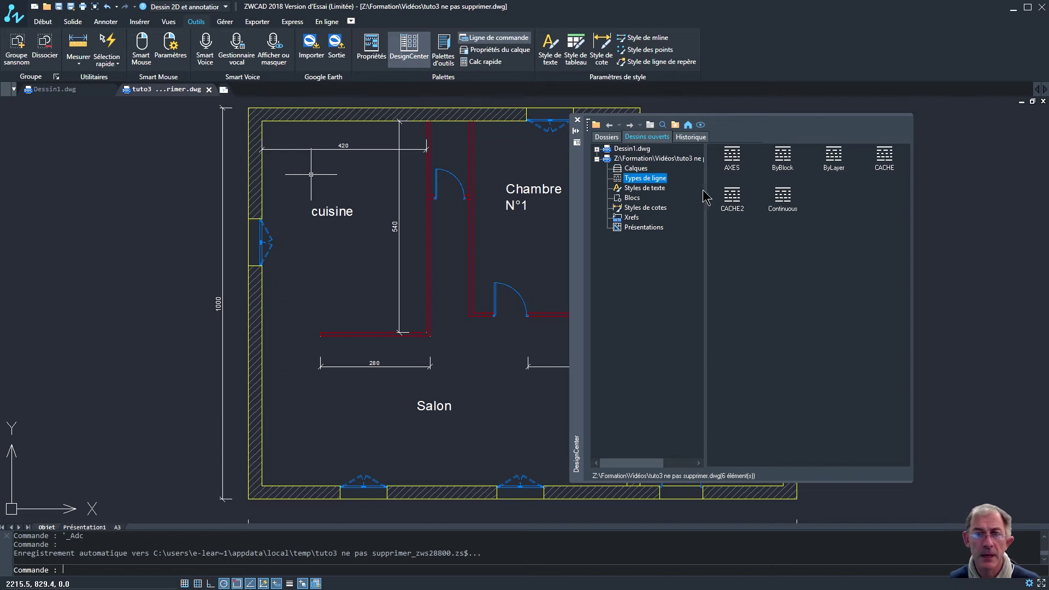
{"action": "left_click", "coordinate": [598, 149]}
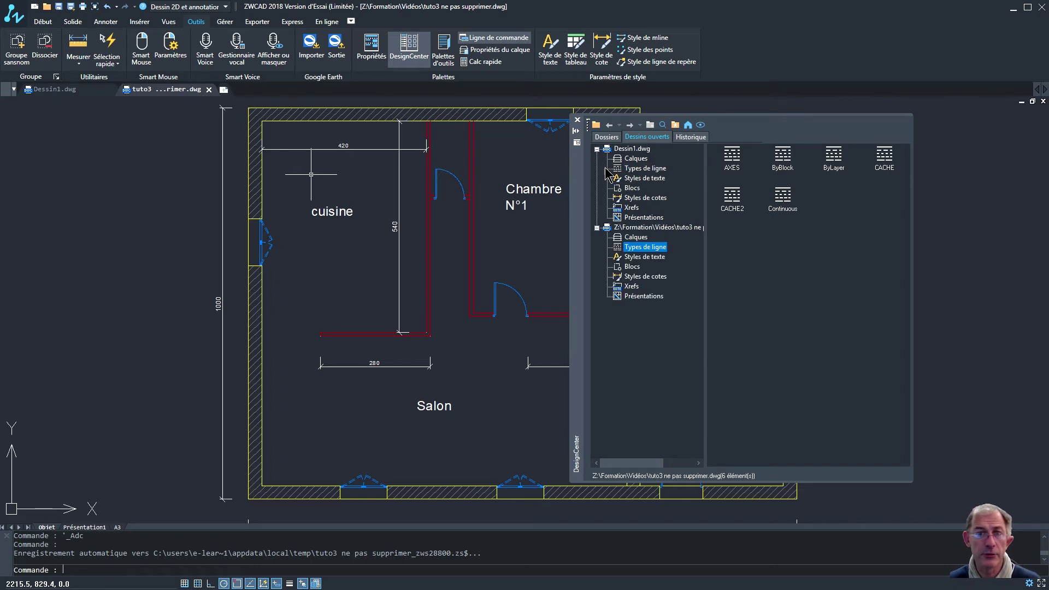
Step: Add the zw-cache, zw-annotations, Defpoints, zw-menuiserie, zw-murs, zw-cotations and zw-cloisons layers from the tuto3 drawing to Dessin1, and check its layer list
{"action": "left_click", "coordinate": [88, 90]}
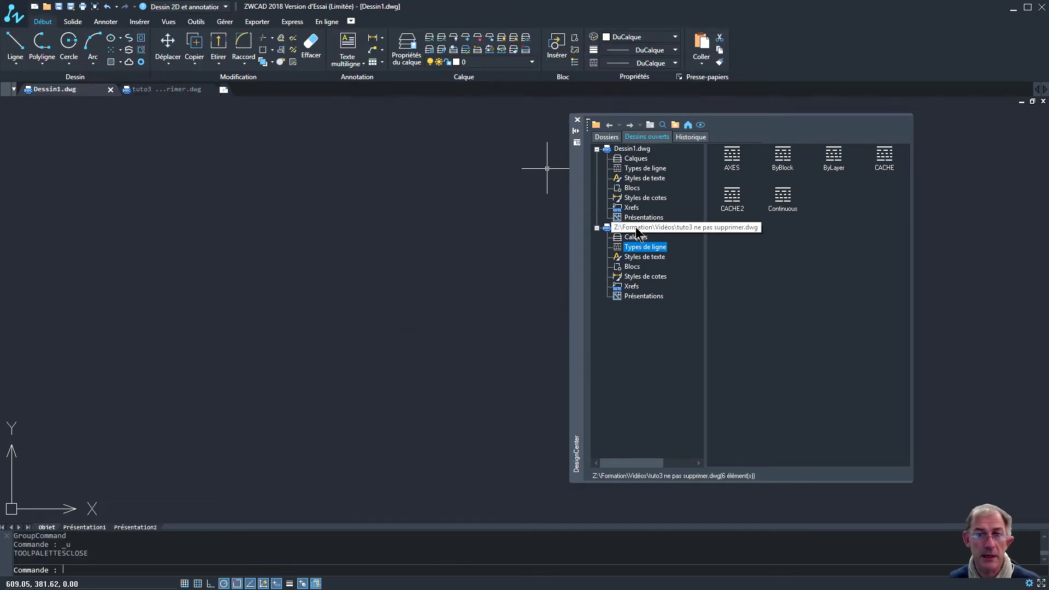
{"action": "left_click", "coordinate": [637, 230]}
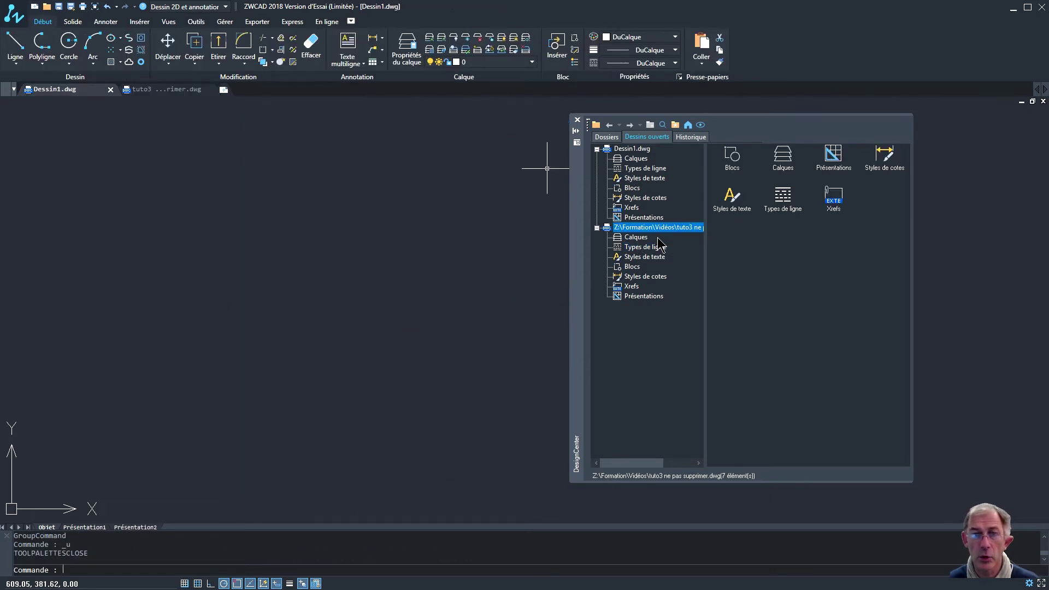
{"action": "left_click", "coordinate": [646, 239]}
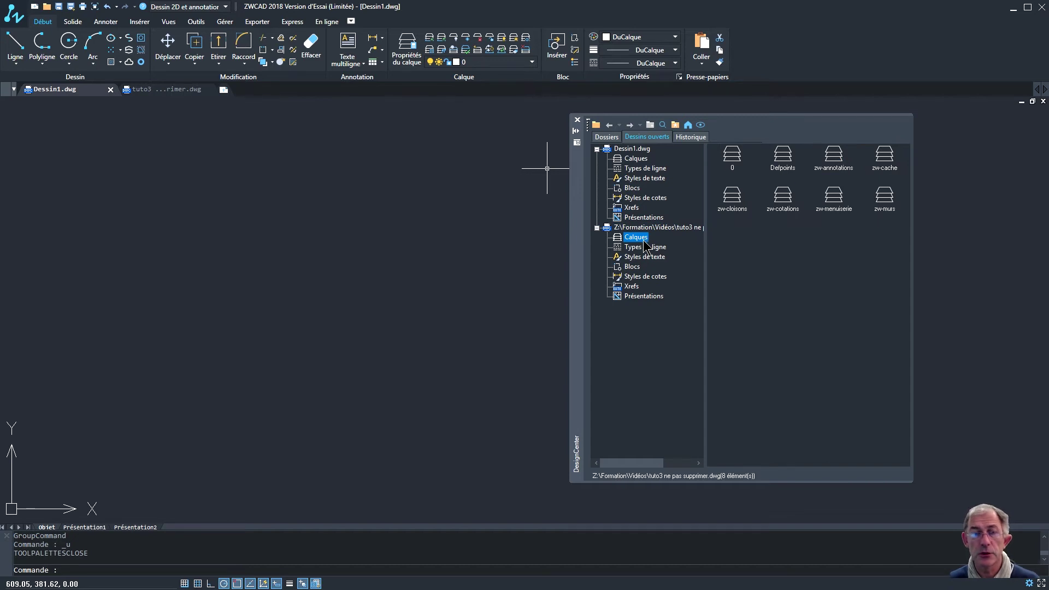
{"action": "double_click", "coordinate": [889, 160]}
{"action": "double_click", "coordinate": [845, 164]}
{"action": "double_click", "coordinate": [786, 163]}
{"action": "double_click", "coordinate": [831, 204]}
{"action": "double_click", "coordinate": [884, 198]}
{"action": "double_click", "coordinate": [783, 198]}
{"action": "double_click", "coordinate": [736, 201]}
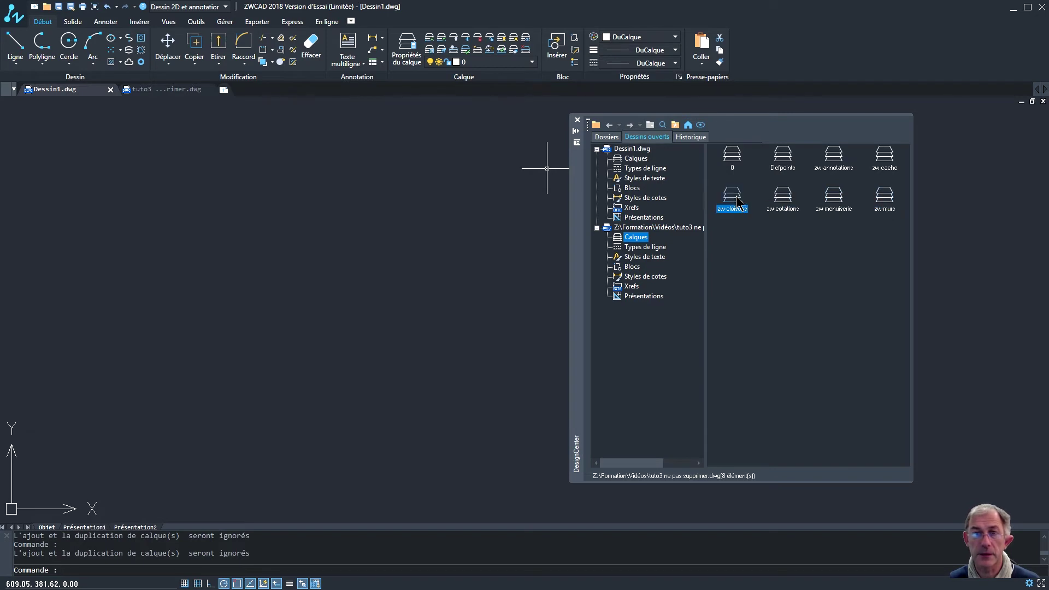
{"action": "left_click", "coordinate": [531, 63]}
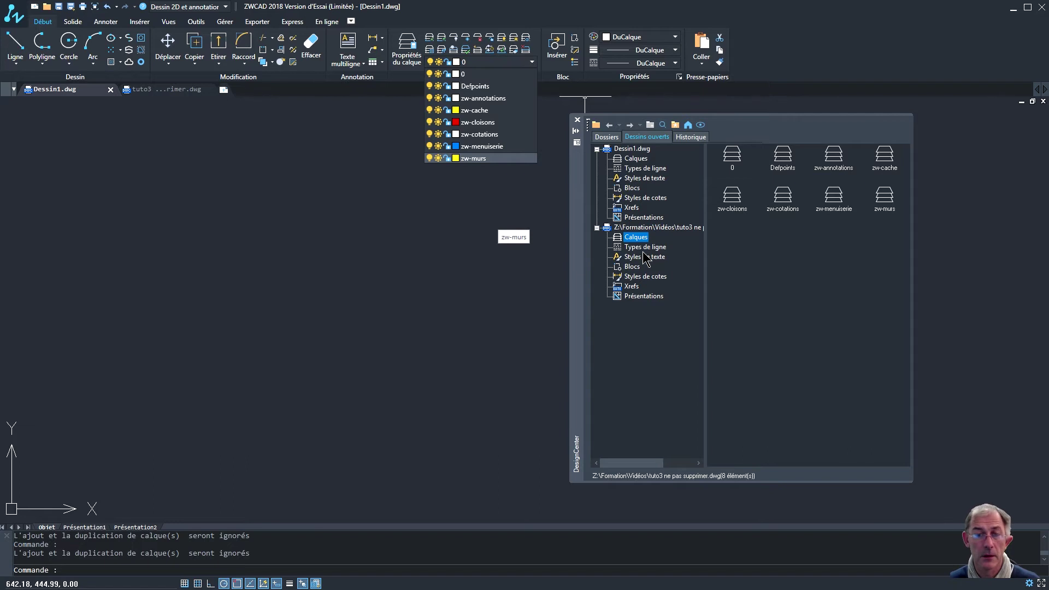
Step: View the text styles and the blocks of the tuto3 drawing in the DesignCenter
{"action": "left_click", "coordinate": [646, 258]}
{"action": "left_click", "coordinate": [644, 260]}
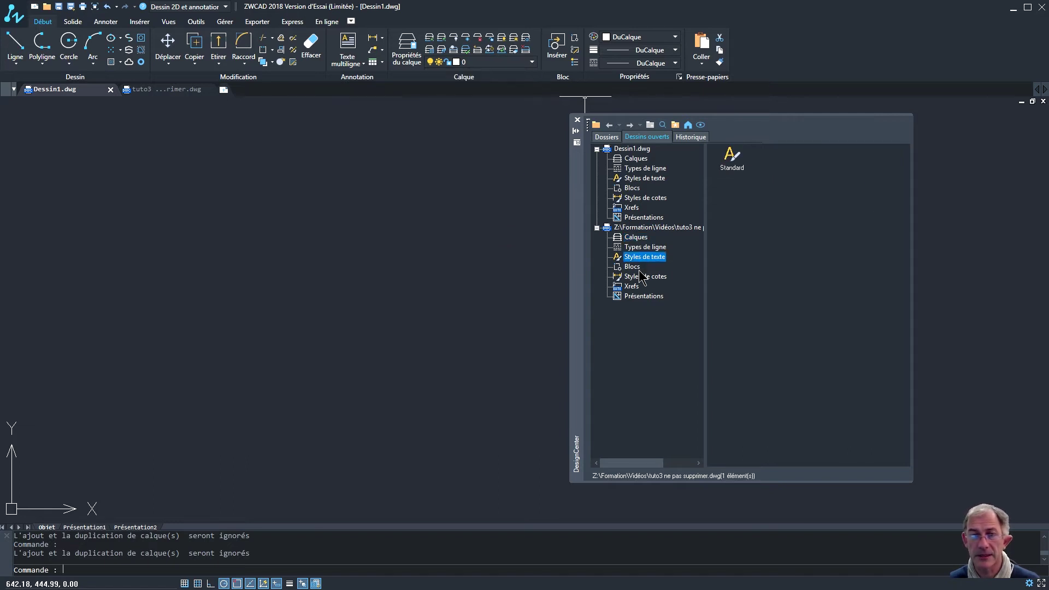
{"action": "left_click", "coordinate": [633, 268]}
{"action": "left_click", "coordinate": [638, 277]}
{"action": "left_click", "coordinate": [635, 267]}
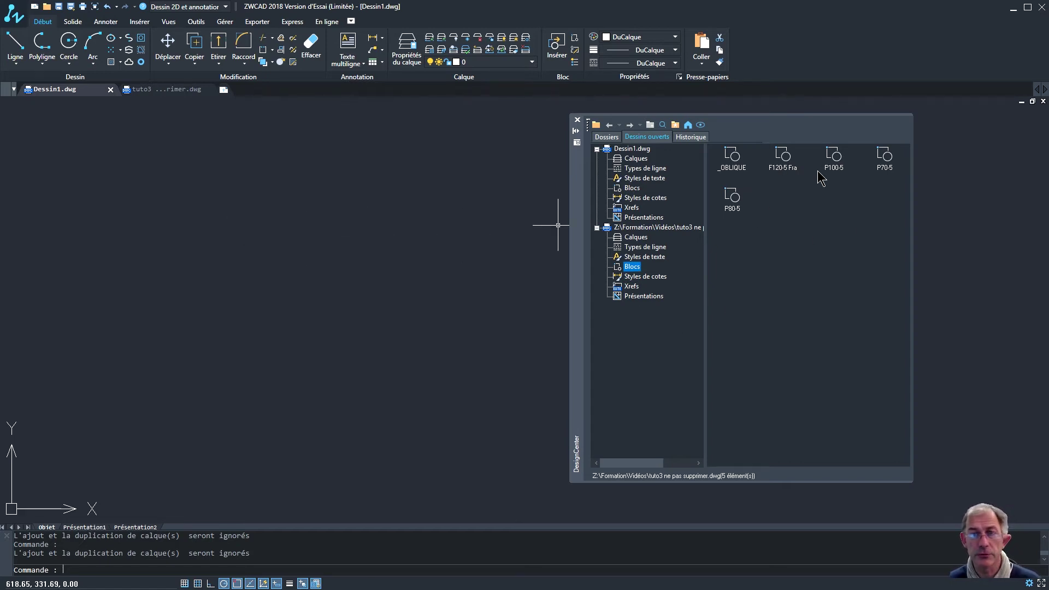
Step: Add the F120-5 Fra block definition from the tuto3 drawing to Dessin1
{"action": "right_click", "coordinate": [787, 164]}
{"action": "left_click", "coordinate": [771, 214]}
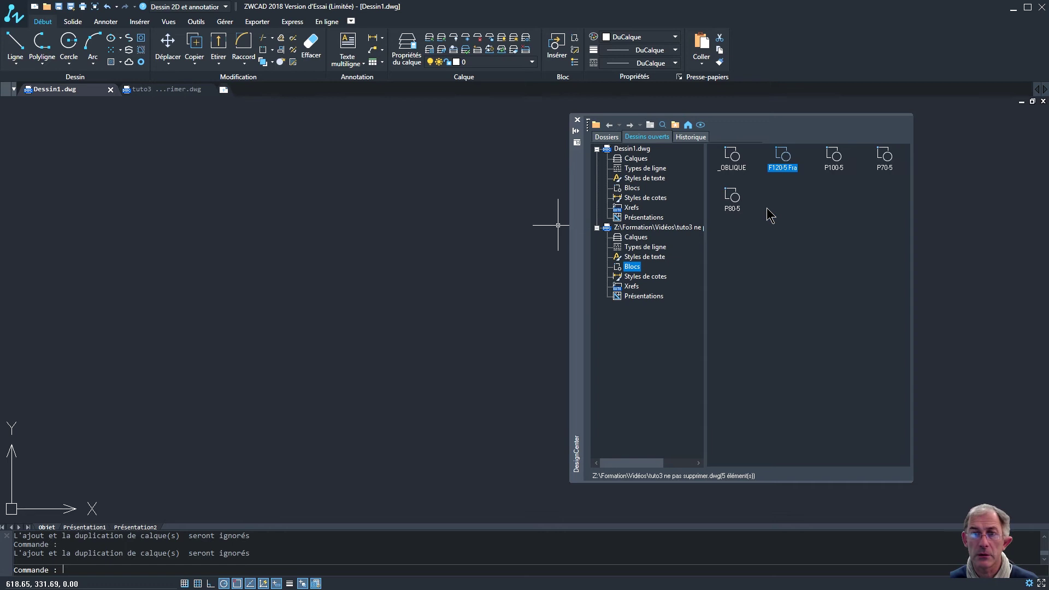
{"action": "right_click", "coordinate": [794, 164]}
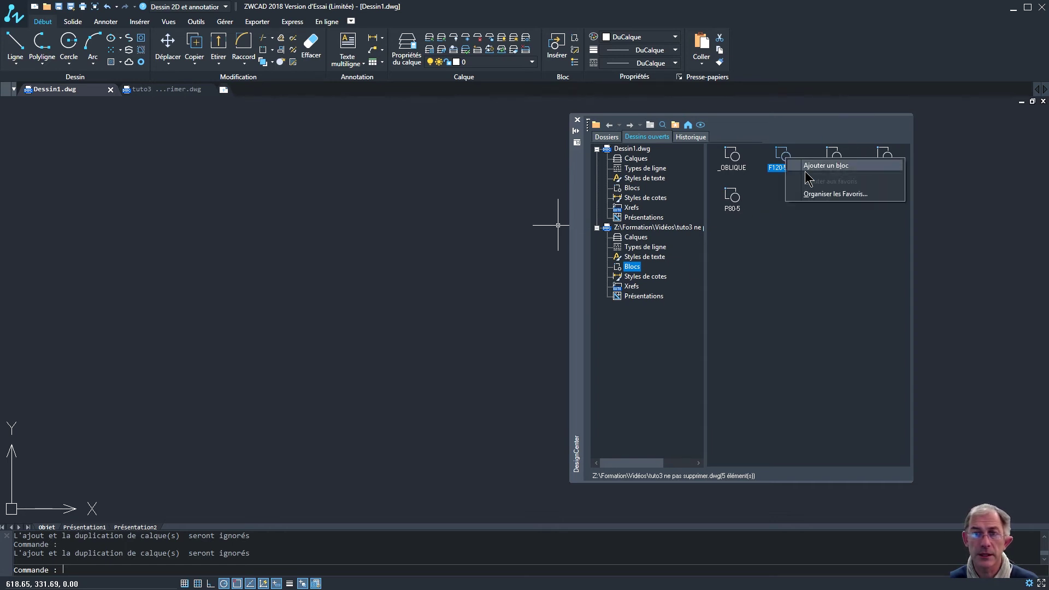
{"action": "left_click", "coordinate": [810, 171]}
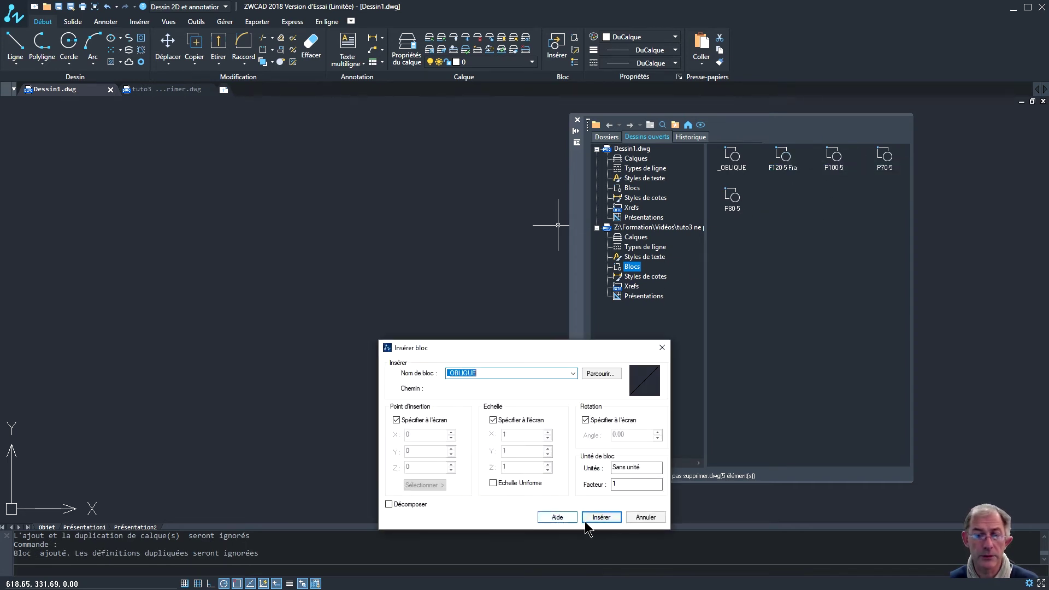
Step: Insert the _OBLIQUE block into Dessin1 at a freely picked point with the default scale and rotation
{"action": "left_click", "coordinate": [563, 519]}
{"action": "left_click", "coordinate": [348, 288]}
{"action": "key", "text": "Return"}
{"action": "key", "text": "Return"}
{"action": "key", "text": "Return"}
{"action": "key", "text": "Return"}
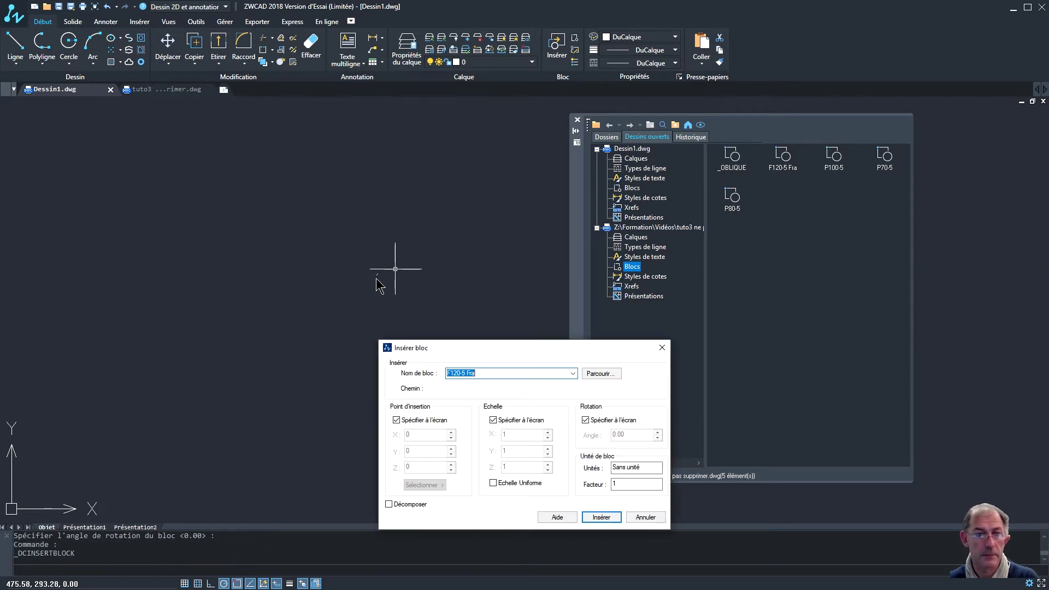
{"action": "left_click", "coordinate": [648, 515]}
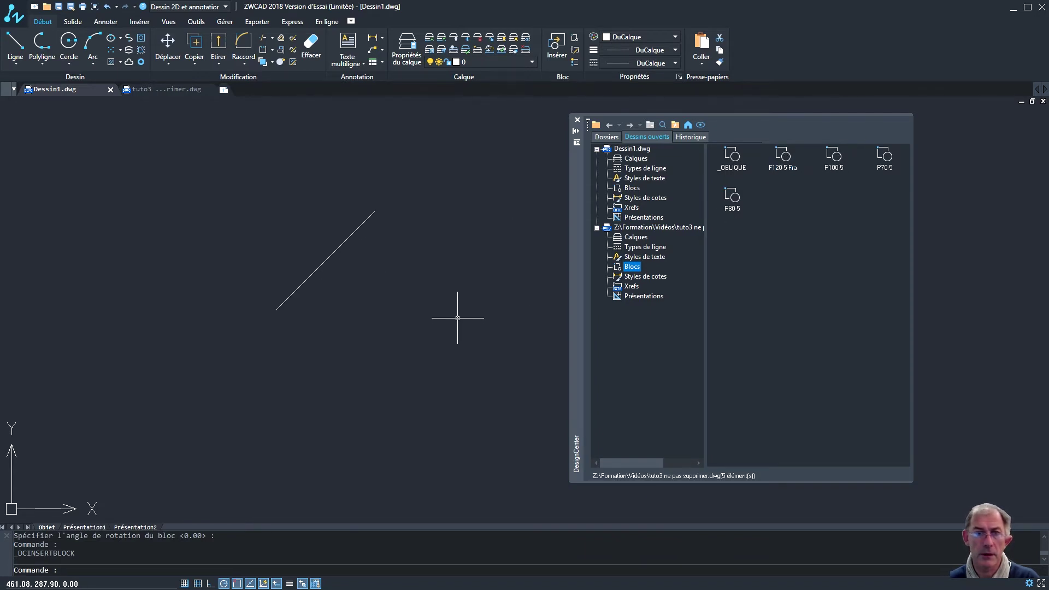
Step: Insert the F120-5 Fra window block from the tuto3 drawing into Dessin1 with the default scale and rotation
{"action": "right_click", "coordinate": [783, 162]}
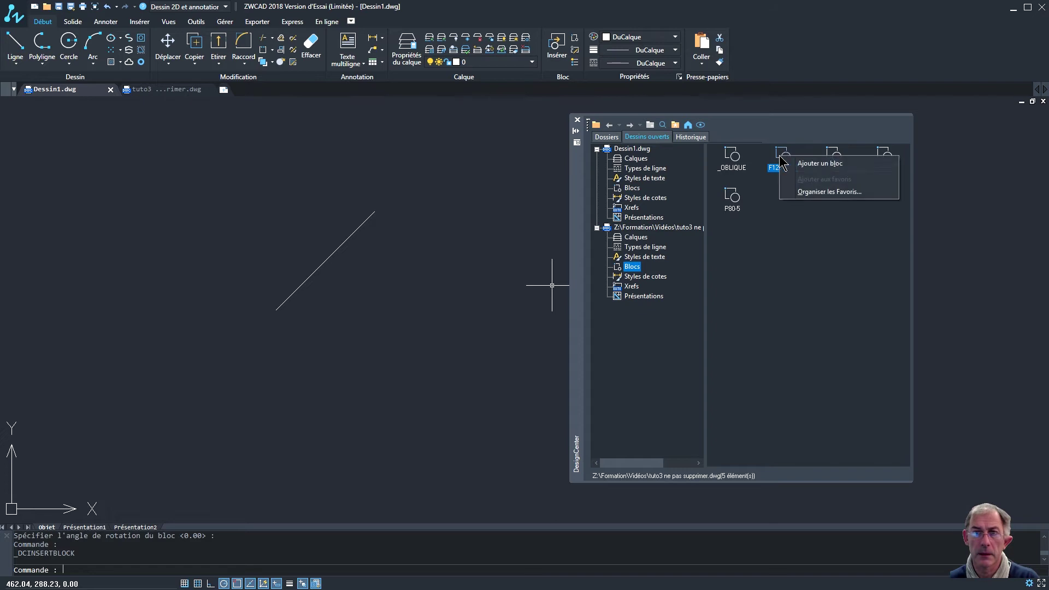
{"action": "left_click", "coordinate": [810, 167]}
{"action": "left_click", "coordinate": [593, 518]}
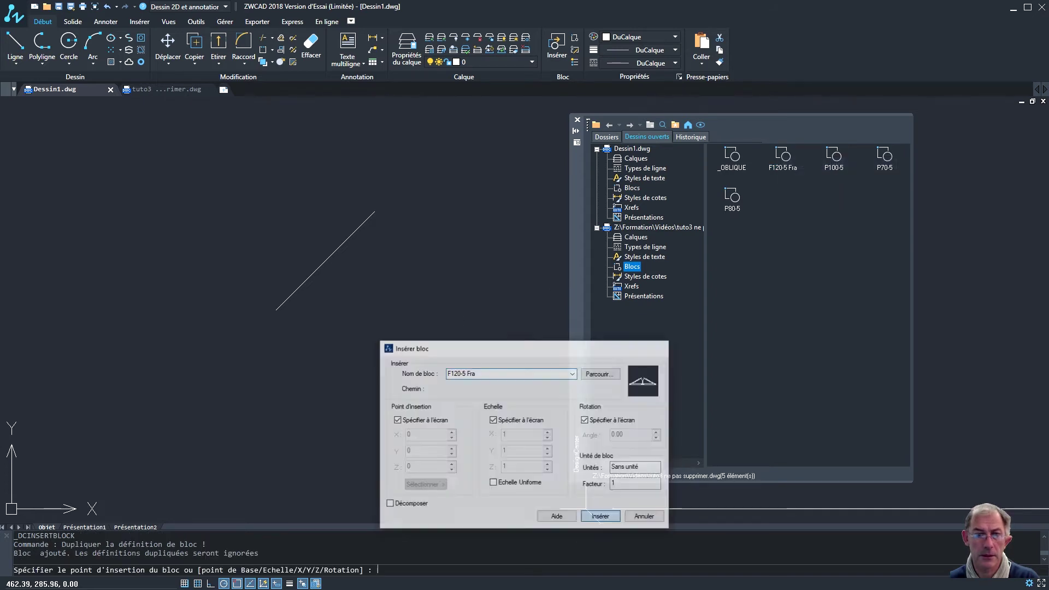
{"action": "scroll", "coordinate": [272, 244], "scroll_direction": "down", "scroll_amount": 4}
{"action": "middle_click_drag", "start_coordinate": [273, 245], "coordinate": [255, 284]}
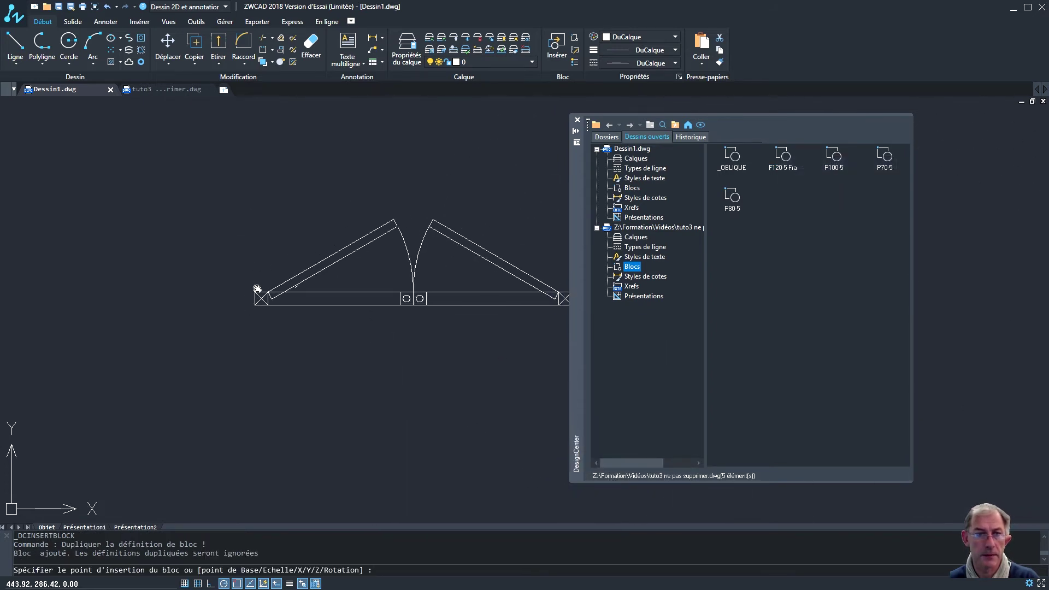
{"action": "left_click", "coordinate": [198, 280]}
{"action": "key", "text": "Return"}
{"action": "key", "text": "Return"}
{"action": "key", "text": "Return"}
{"action": "key", "text": "Return"}
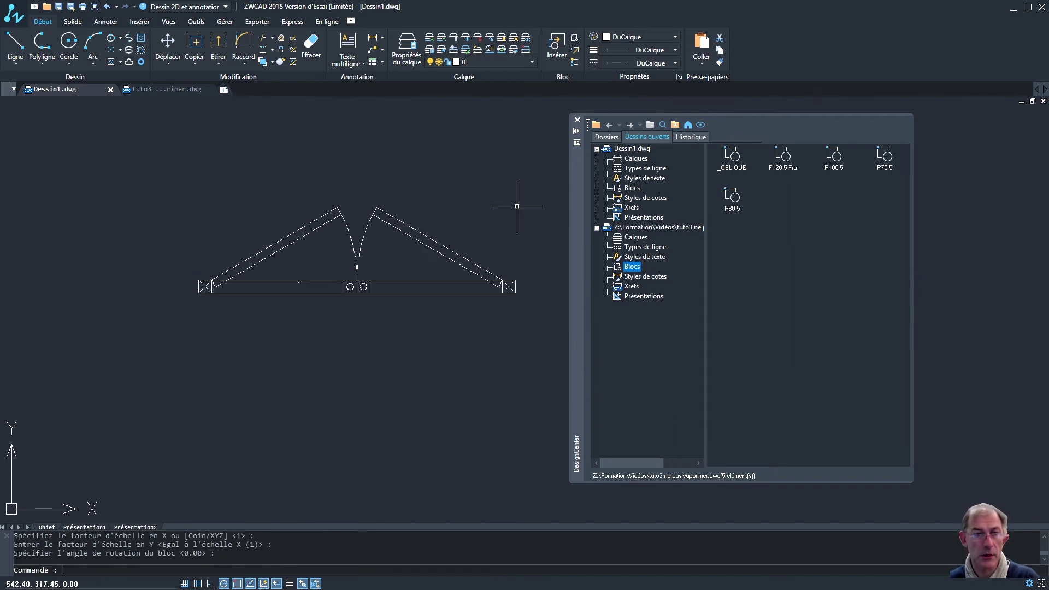
{"action": "left_click", "coordinate": [602, 517]}
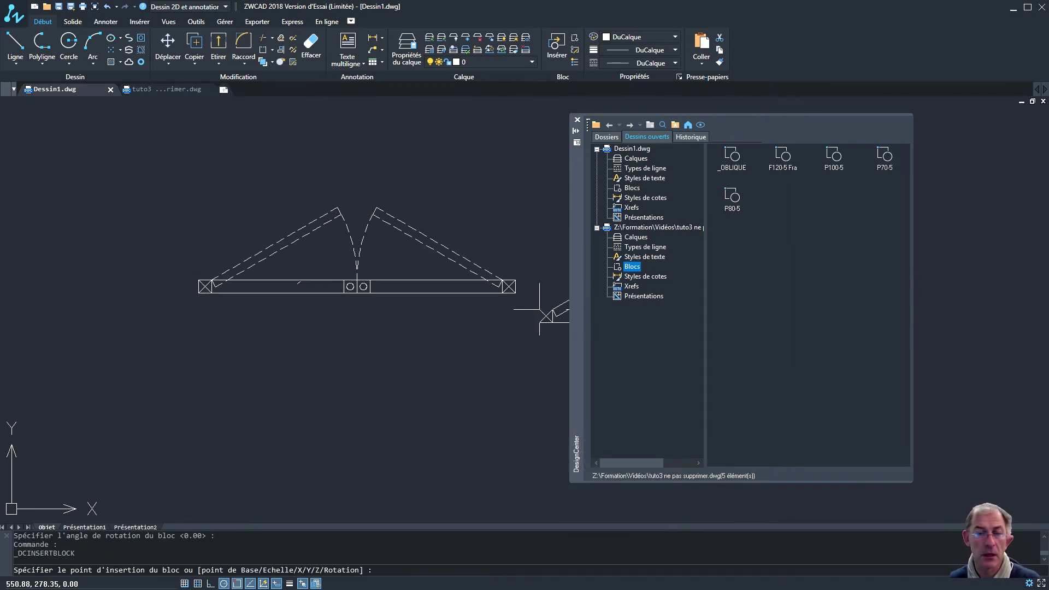
{"action": "key", "text": "Escape"}
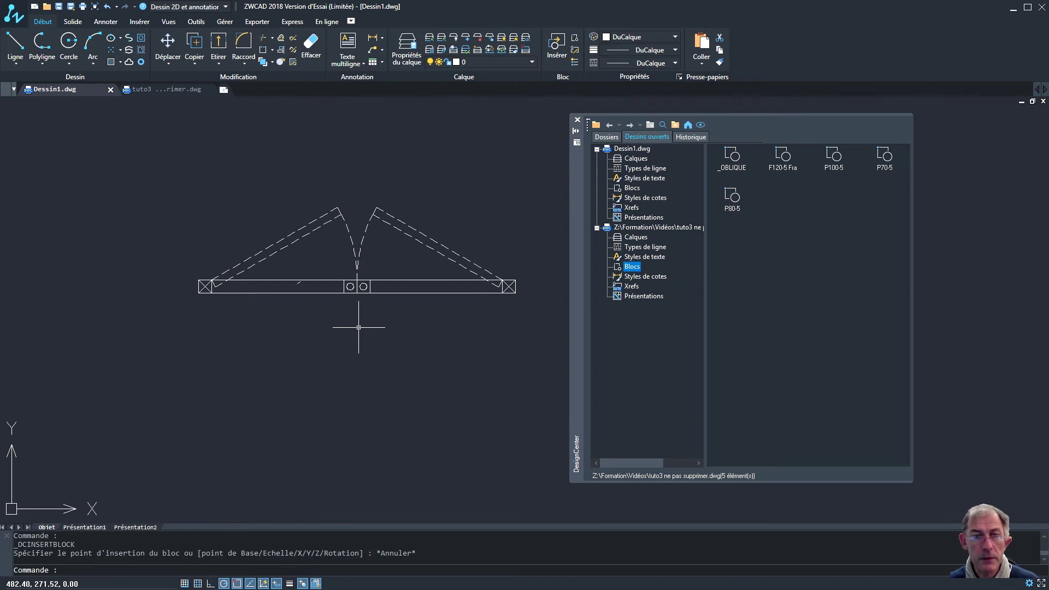
Step: Close the DesignCenter to free the drawing area of Dessin1
{"action": "middle_click_drag", "start_coordinate": [387, 317], "coordinate": [400, 323]}
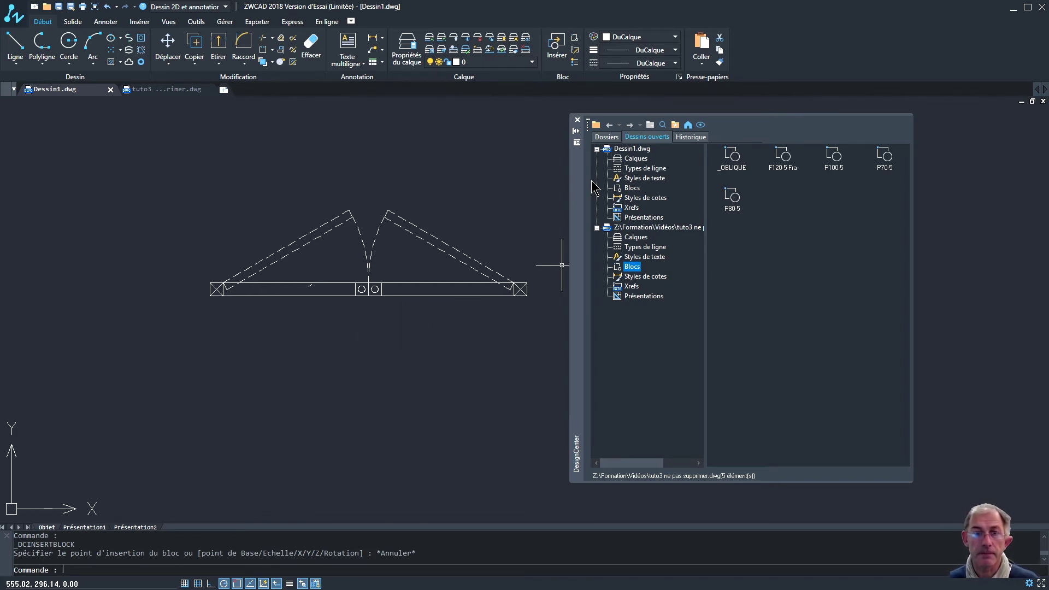
{"action": "key", "text": "ctrl+2"}
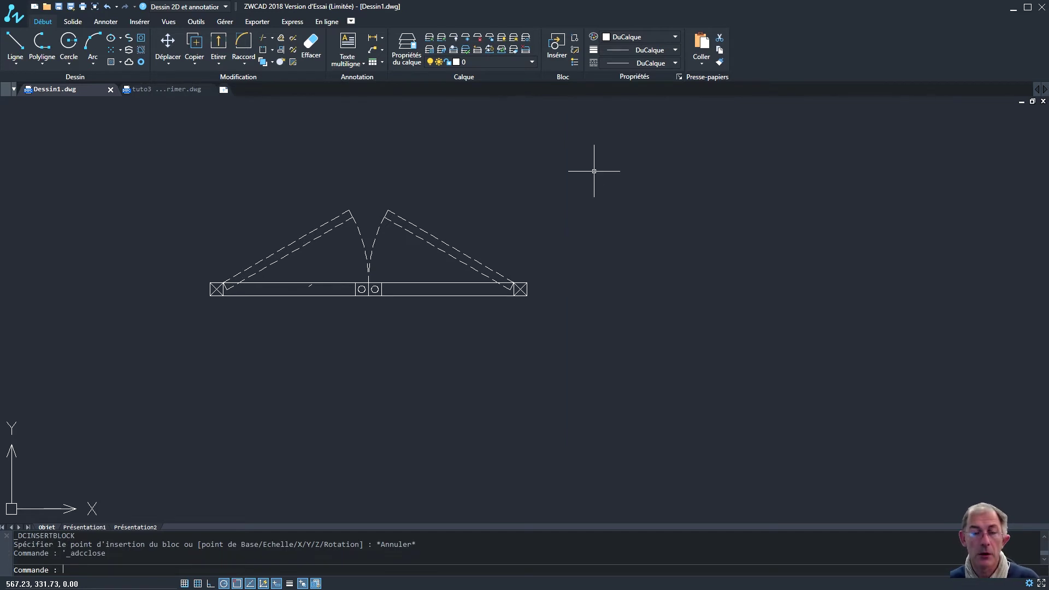
{"action": "key", "text": "ctrl+2"}
{"action": "key", "text": "ctrl+2"}
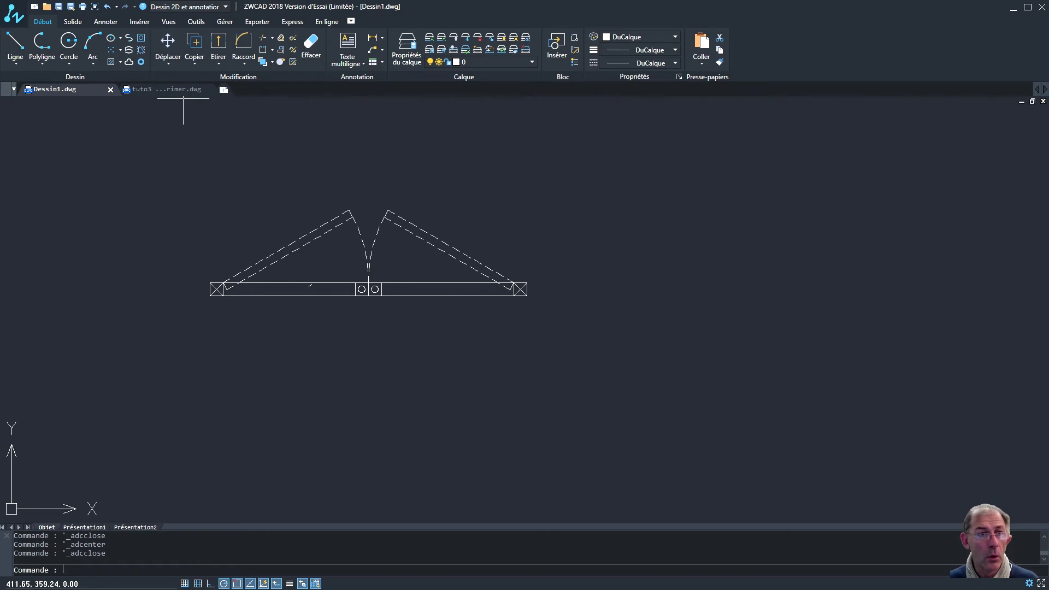
Step: Switch to the tuto3 drawing and open the left window block in the Salon's lower wall for in-place editing
{"action": "left_click", "coordinate": [163, 89]}
{"action": "middle_click_drag", "start_coordinate": [549, 309], "coordinate": [582, 298]}
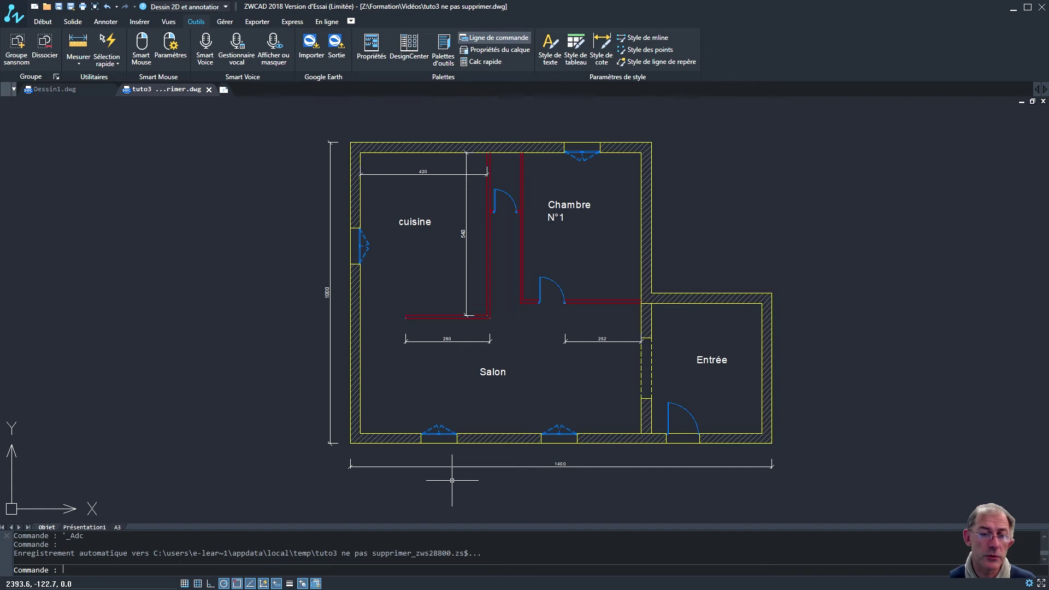
{"action": "scroll", "coordinate": [448, 434], "scroll_direction": "up", "scroll_amount": 5}
{"action": "left_click", "coordinate": [418, 385]}
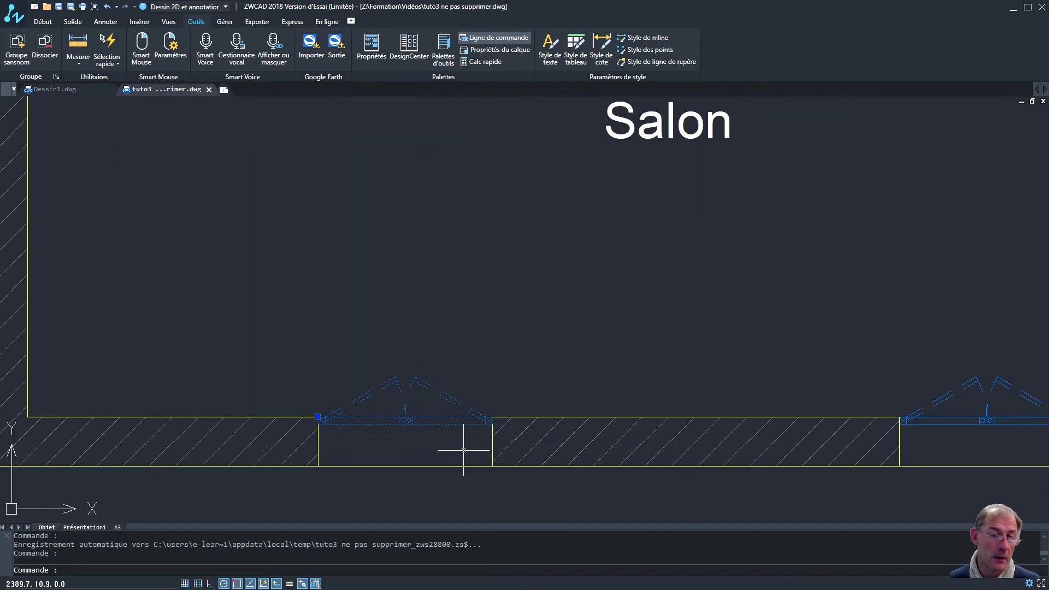
{"action": "scroll", "coordinate": [457, 316], "scroll_direction": "down", "scroll_amount": 3}
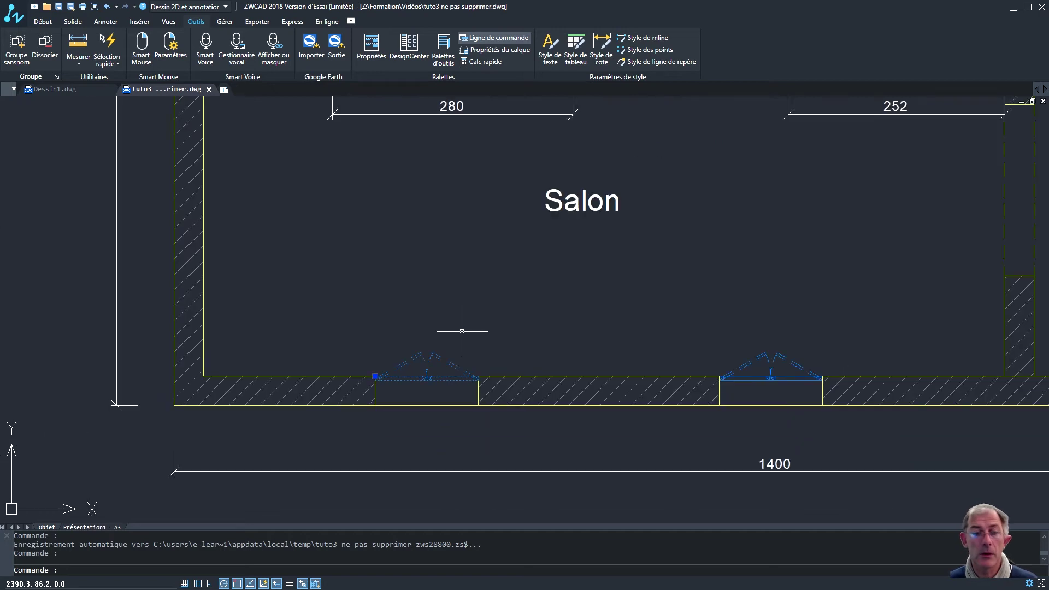
{"action": "middle_click_drag", "start_coordinate": [461, 331], "coordinate": [462, 351]}
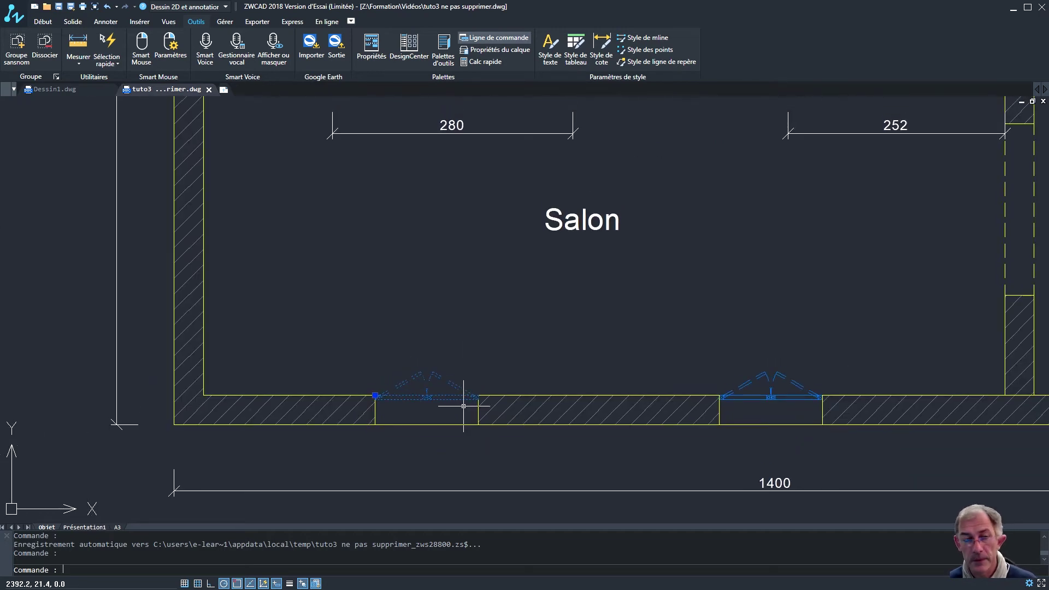
{"action": "scroll", "coordinate": [445, 364], "scroll_direction": "up", "scroll_amount": 1}
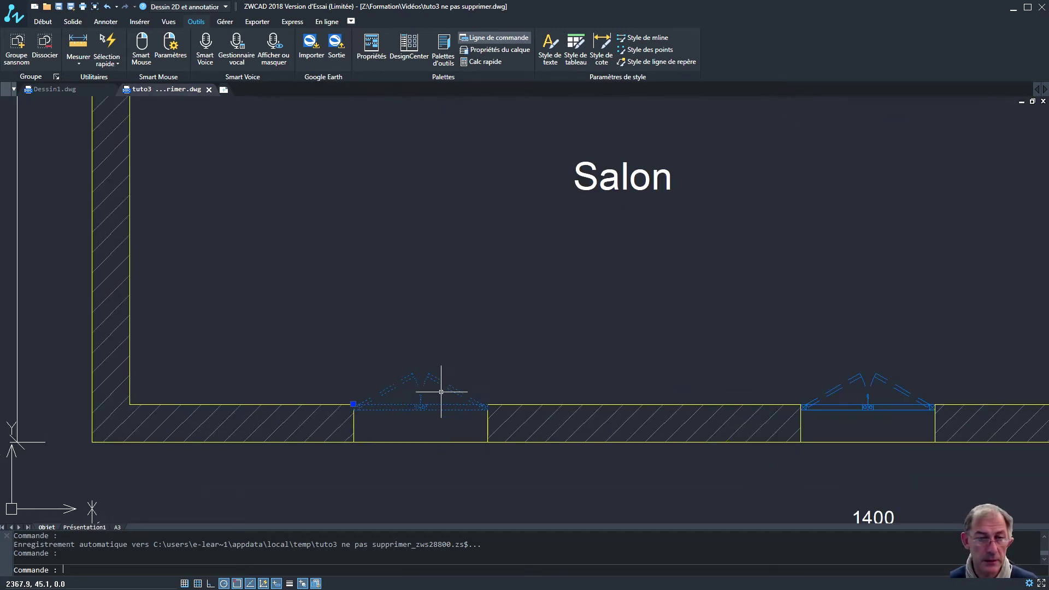
{"action": "right_click", "coordinate": [435, 381]}
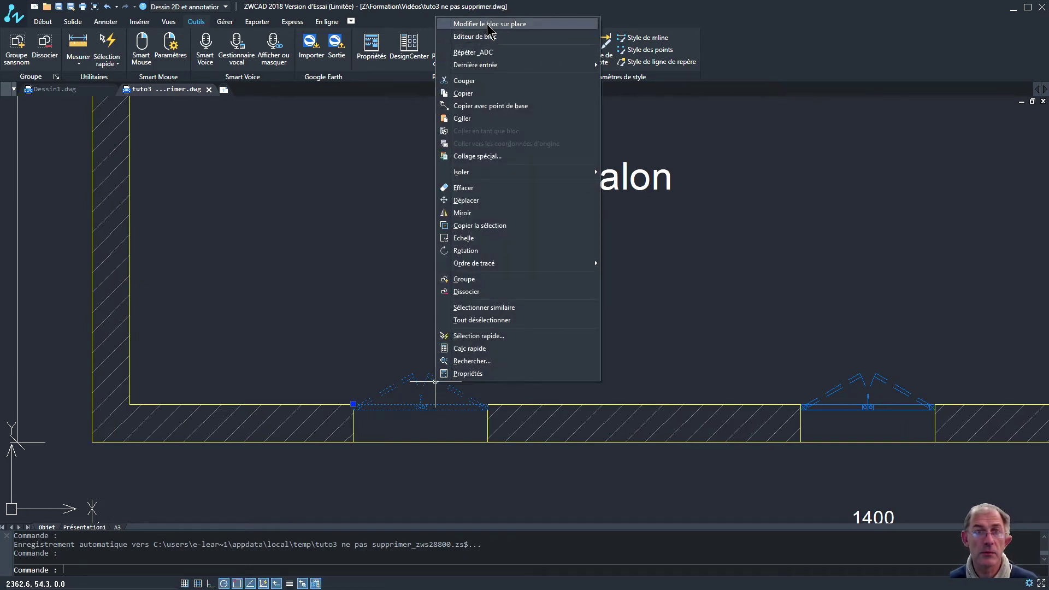
{"action": "left_click", "coordinate": [489, 26]}
{"action": "left_click", "coordinate": [517, 522]}
{"action": "scroll", "coordinate": [438, 407], "scroll_direction": "down", "scroll_amount": 4}
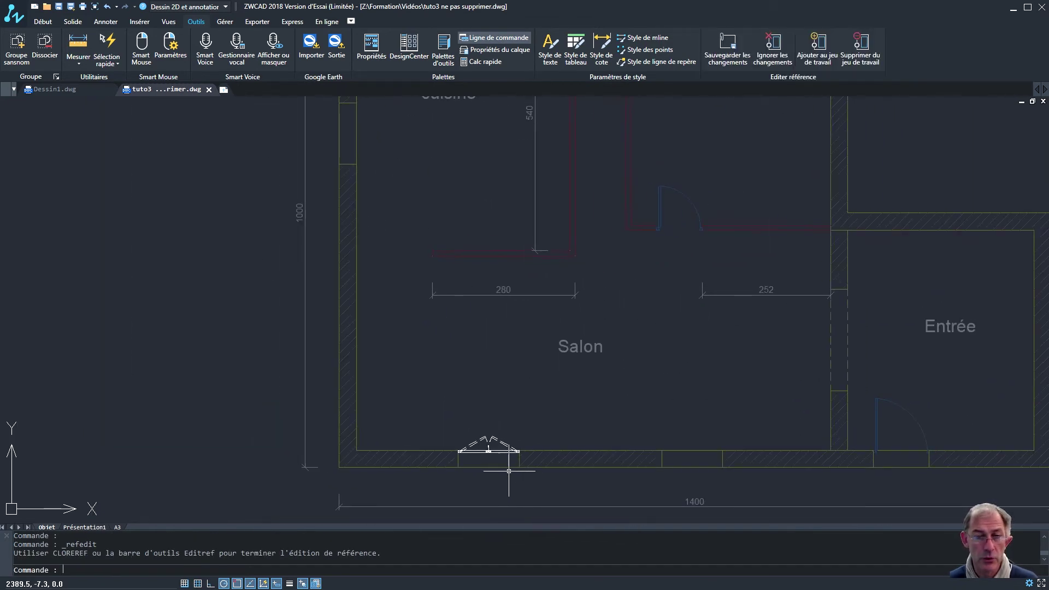
{"action": "scroll", "coordinate": [509, 471], "scroll_direction": "up", "scroll_amount": 4}
{"action": "left_click", "coordinate": [495, 460]}
{"action": "left_click", "coordinate": [374, 387]}
{"action": "left_click", "coordinate": [498, 459]}
{"action": "left_click", "coordinate": [436, 379]}
{"action": "left_click", "coordinate": [535, 458]}
{"action": "key", "text": "Escape"}
{"action": "key", "text": "Escape"}
Step: Delete the small circles and their side lines on both sides of the window block's centre line
{"action": "scroll", "coordinate": [491, 395], "scroll_direction": "up", "scroll_amount": 4}
{"action": "left_click", "coordinate": [491, 395]}
{"action": "left_click", "coordinate": [428, 370]}
{"action": "key", "text": "Delete"}
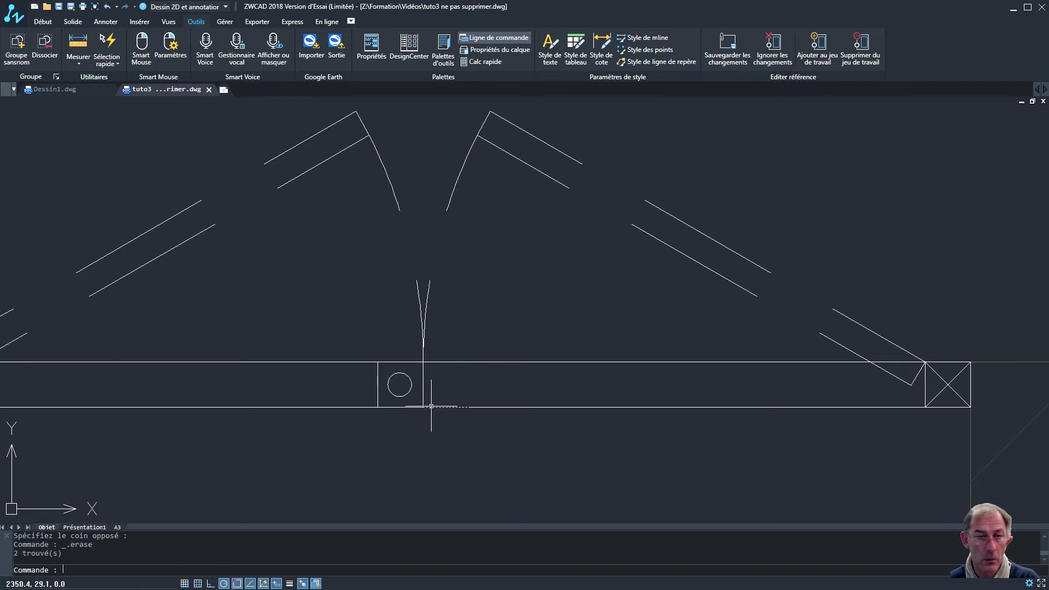
{"action": "left_click", "coordinate": [412, 398]}
{"action": "left_click", "coordinate": [368, 394]}
{"action": "key", "text": "Delete"}
Step: Draw a circle centred on the midpoint of the window's central line, about as wide as the frame is thick
{"action": "scroll", "coordinate": [413, 407], "scroll_direction": "down", "scroll_amount": 2}
{"action": "scroll", "coordinate": [413, 406], "scroll_direction": "down", "scroll_amount": 2}
{"action": "middle_click_drag", "start_coordinate": [416, 406], "coordinate": [460, 397]}
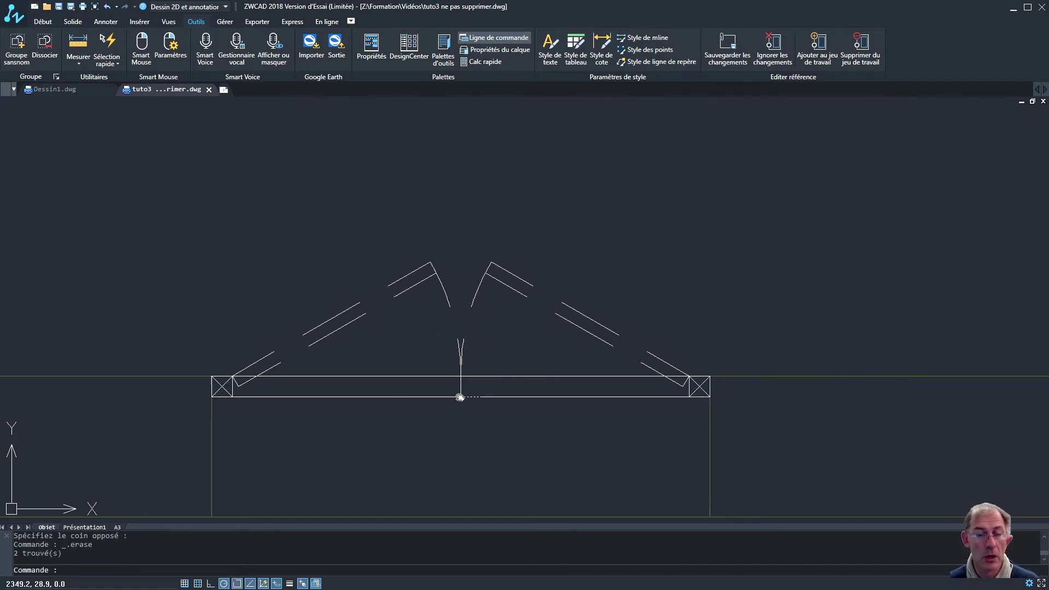
{"action": "left_click", "coordinate": [43, 22]}
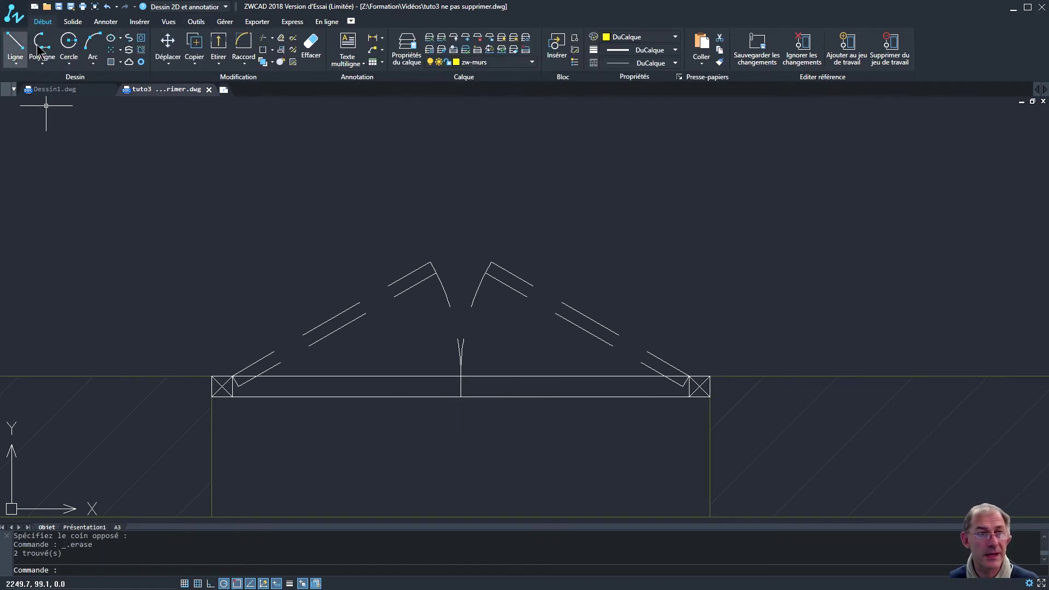
{"action": "scroll", "coordinate": [229, 388], "scroll_direction": "up", "scroll_amount": 5}
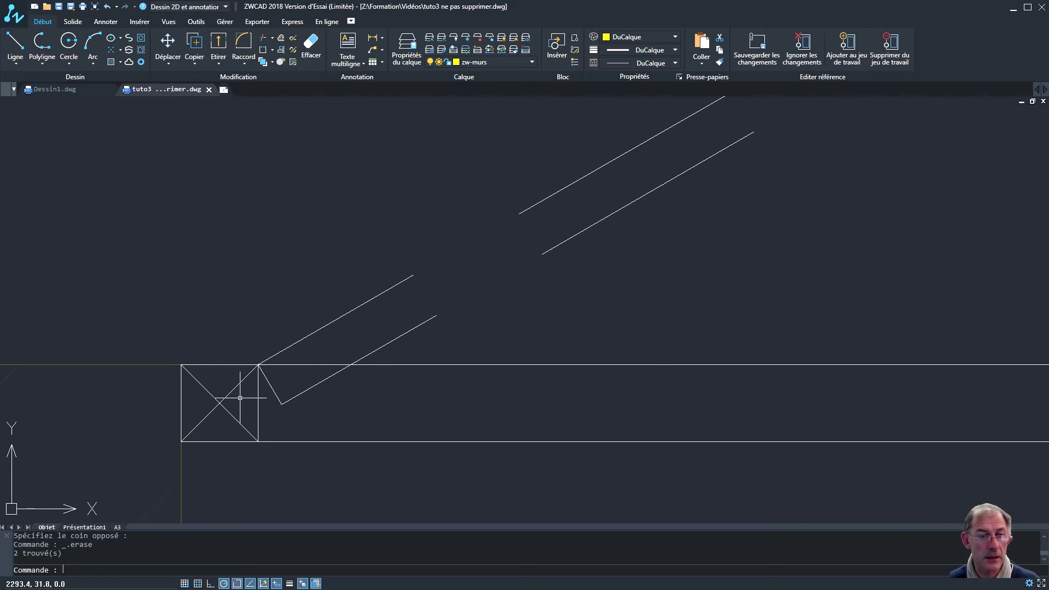
{"action": "left_click", "coordinate": [68, 43]}
{"action": "scroll", "coordinate": [394, 323], "scroll_direction": "down", "scroll_amount": 4}
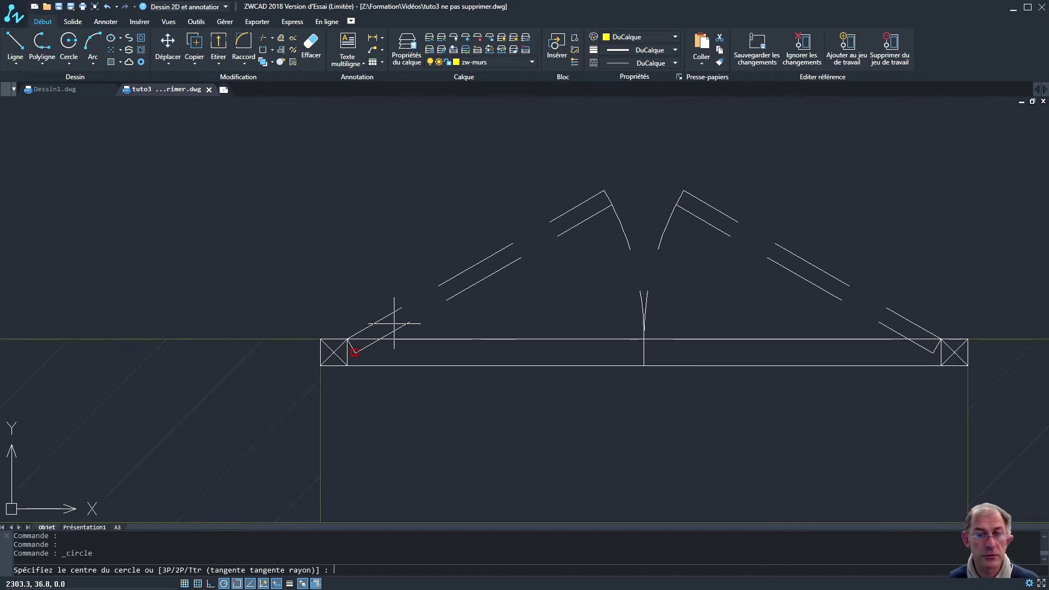
{"action": "left_click", "coordinate": [643, 352]}
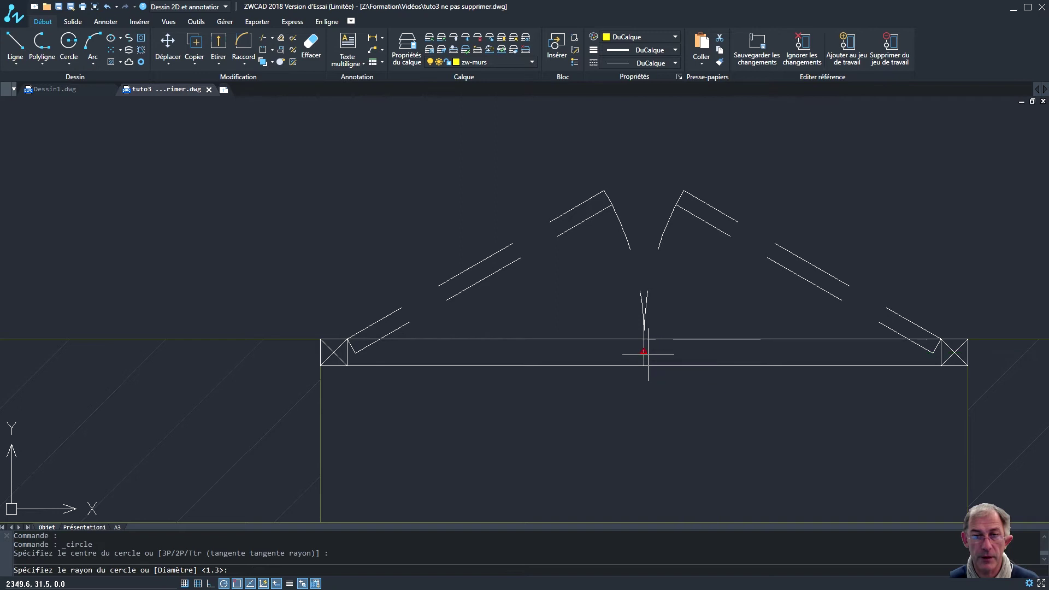
{"action": "key", "text": "Return"}
{"action": "left_click", "coordinate": [656, 354]}
{"action": "left_click", "coordinate": [530, 61]}
{"action": "left_click", "coordinate": [508, 73]}
{"action": "key", "text": "Escape"}
{"action": "scroll", "coordinate": [563, 322], "scroll_direction": "down", "scroll_amount": 3}
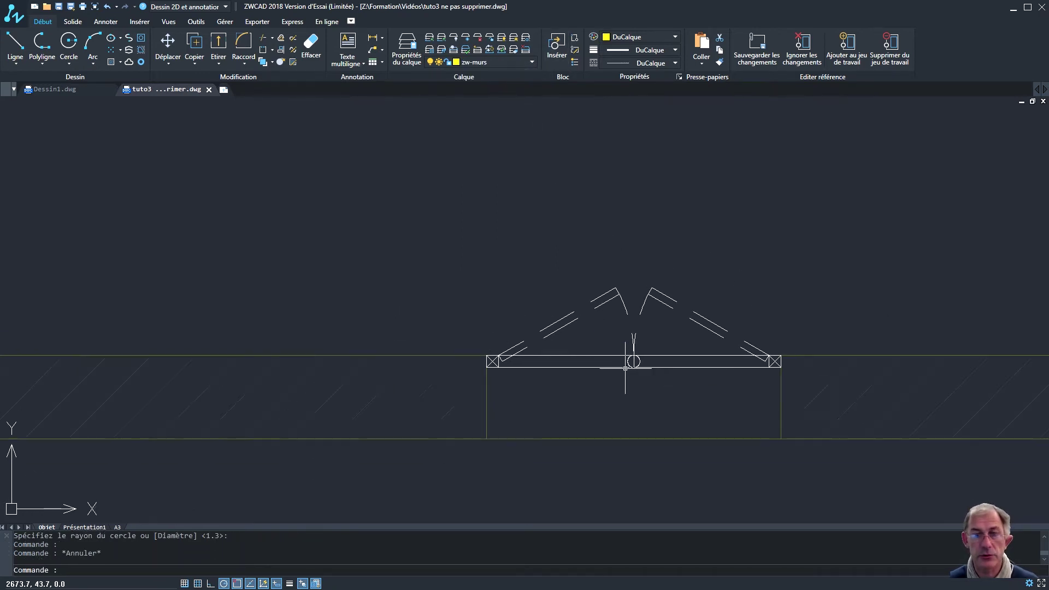
Step: Save the in-place changes to the window block and check its other occurrences in the plan
{"action": "left_click", "coordinate": [754, 59]}
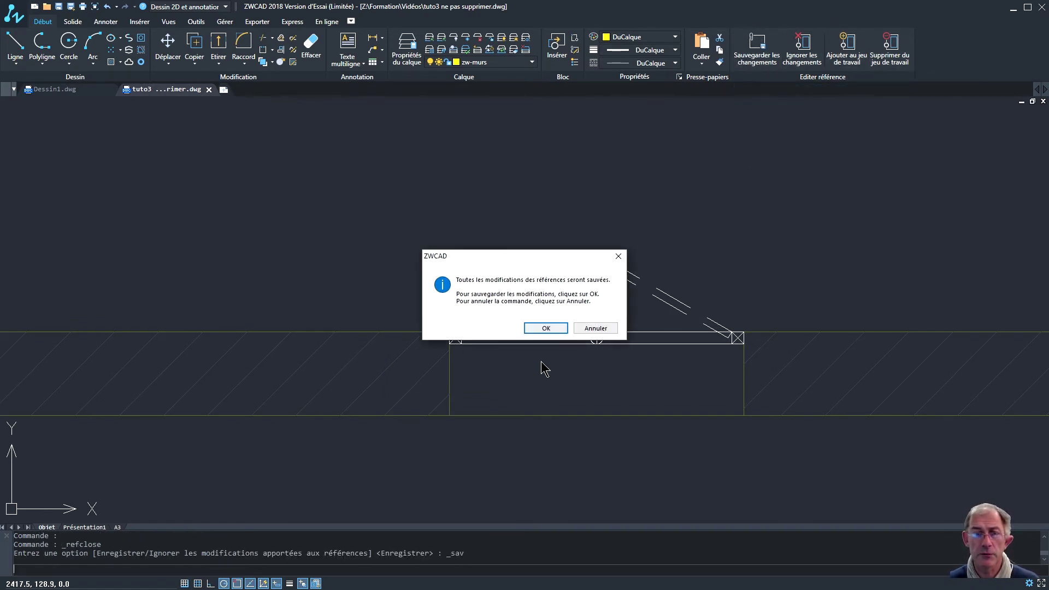
{"action": "left_click", "coordinate": [546, 329]}
{"action": "scroll", "coordinate": [555, 363], "scroll_direction": "down", "scroll_amount": 5}
{"action": "scroll", "coordinate": [796, 344], "scroll_direction": "up", "scroll_amount": 5}
{"action": "scroll", "coordinate": [792, 356], "scroll_direction": "down", "scroll_amount": 1}
{"action": "scroll", "coordinate": [791, 356], "scroll_direction": "down", "scroll_amount": 1}
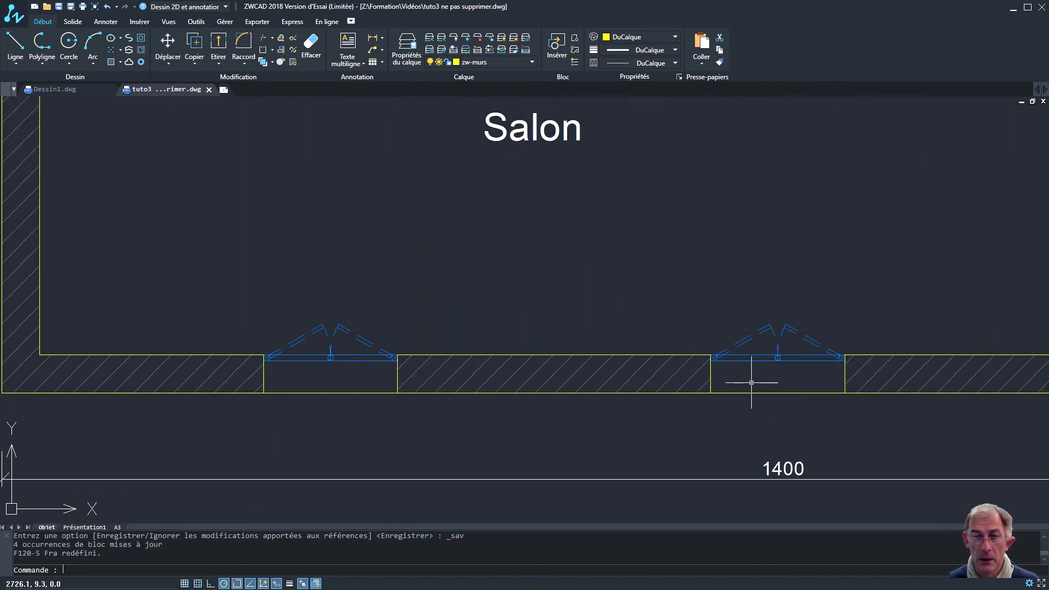
{"action": "scroll", "coordinate": [737, 372], "scroll_direction": "down", "scroll_amount": 3}
{"action": "scroll", "coordinate": [679, 357], "scroll_direction": "up", "scroll_amount": 1}
{"action": "mouse_move", "coordinate": [680, 356]}
{"action": "middle_mouse_down"}
{"action": "mouse_move", "coordinate": [647, 399]}
{"action": "mouse_move", "coordinate": [628, 345]}
{"action": "middle_mouse_up"}
{"action": "scroll", "coordinate": [647, 395], "scroll_direction": "down", "scroll_amount": 1}
Step: Open the Salon's left window block in the Block Editor and examine its geometry
{"action": "scroll", "coordinate": [478, 374], "scroll_direction": "up", "scroll_amount": 3}
{"action": "scroll", "coordinate": [478, 374], "scroll_direction": "up", "scroll_amount": 5}
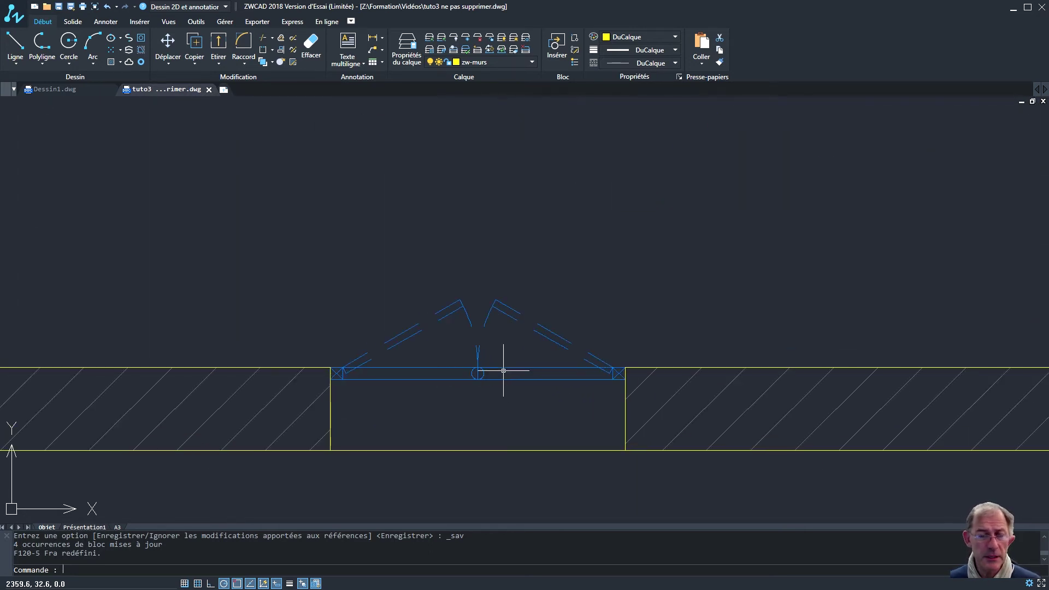
{"action": "right_click", "coordinate": [475, 364]}
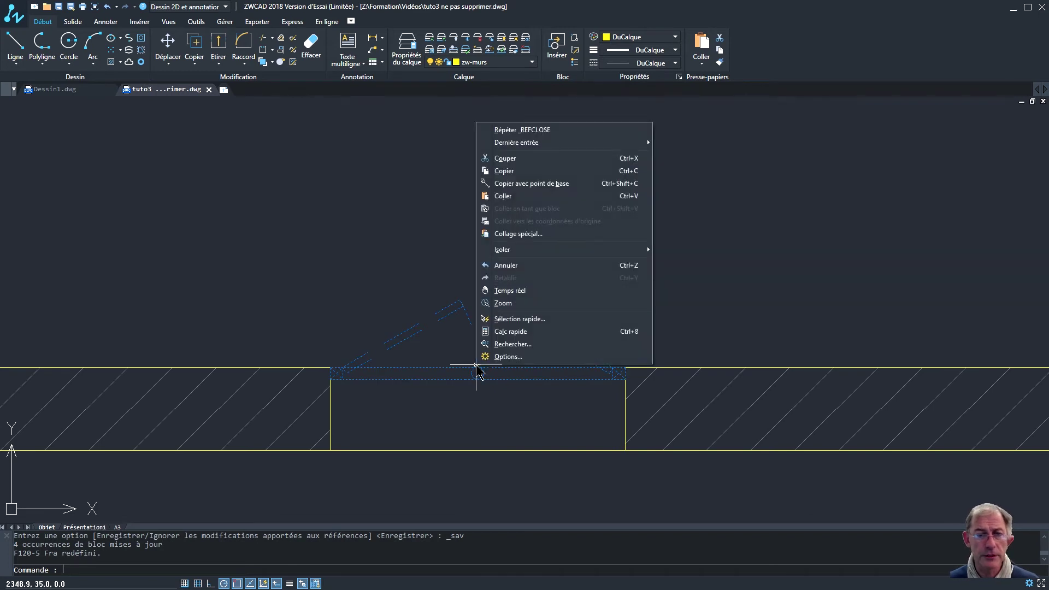
{"action": "left_click", "coordinate": [474, 367]}
{"action": "right_click", "coordinate": [464, 369]}
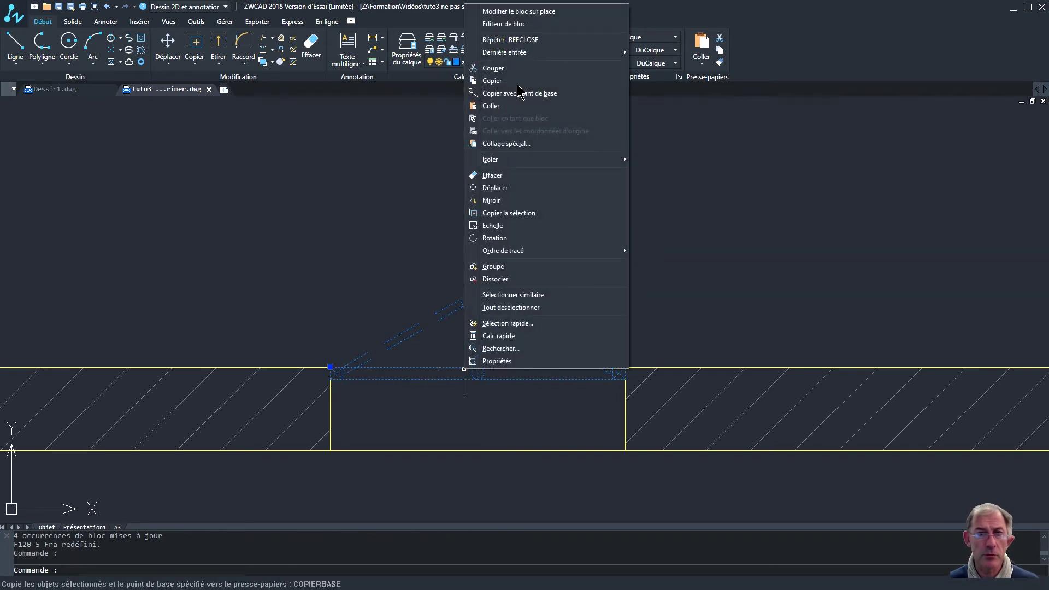
{"action": "left_click", "coordinate": [513, 25]}
{"action": "scroll", "coordinate": [540, 306], "scroll_direction": "down", "scroll_amount": 4}
{"action": "scroll", "coordinate": [542, 324], "scroll_direction": "up", "scroll_amount": 1}
{"action": "scroll", "coordinate": [541, 323], "scroll_direction": "up", "scroll_amount": 2}
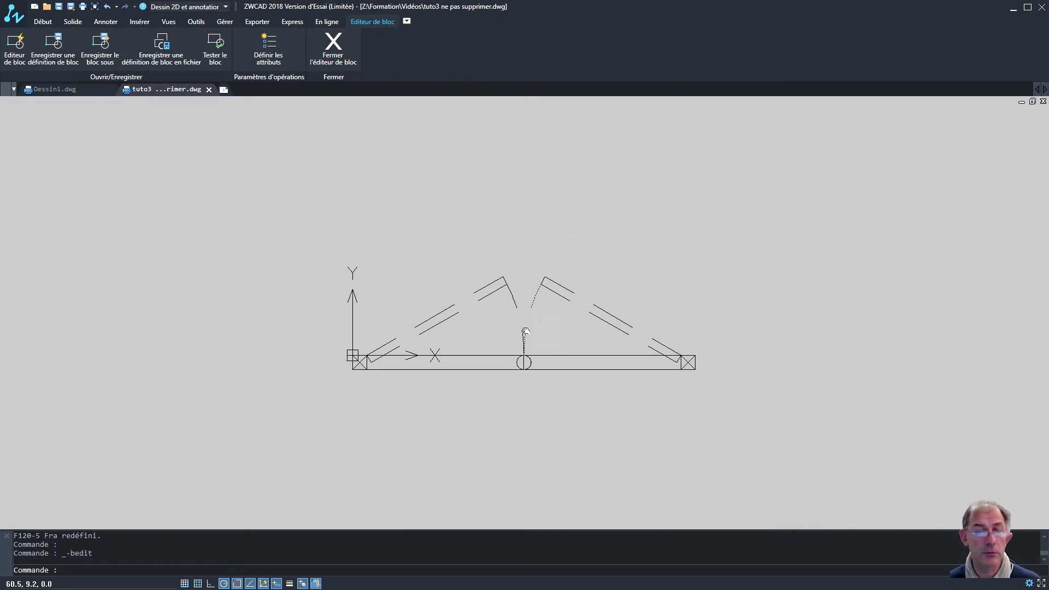
{"action": "scroll", "coordinate": [528, 338], "scroll_direction": "up", "scroll_amount": 2}
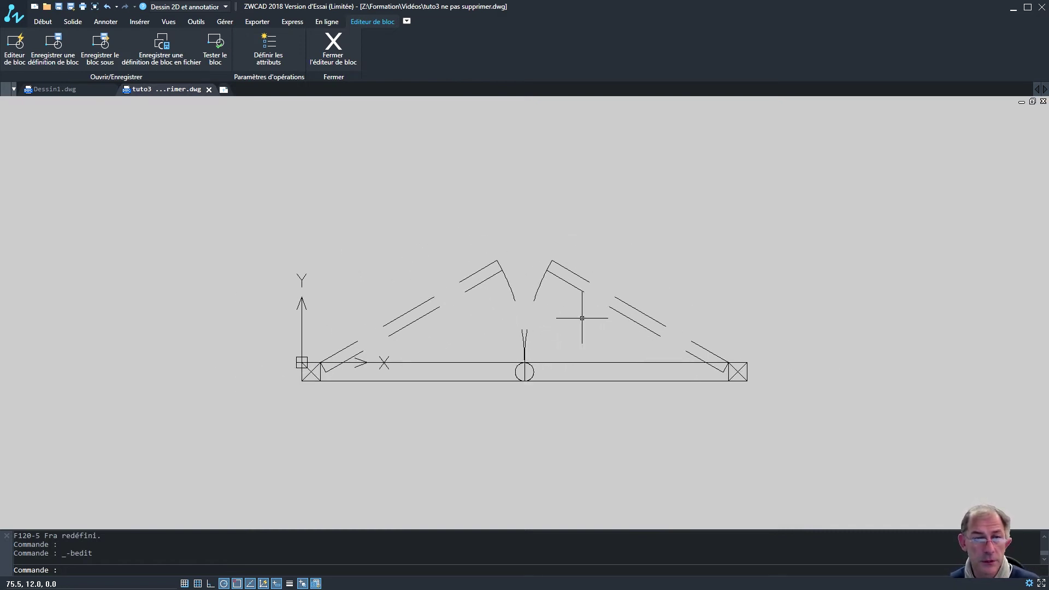
Step: Delete the circle and the short lines inside it at the centre of the window block's frame
{"action": "middle_click_drag", "start_coordinate": [576, 358], "coordinate": [585, 358]}
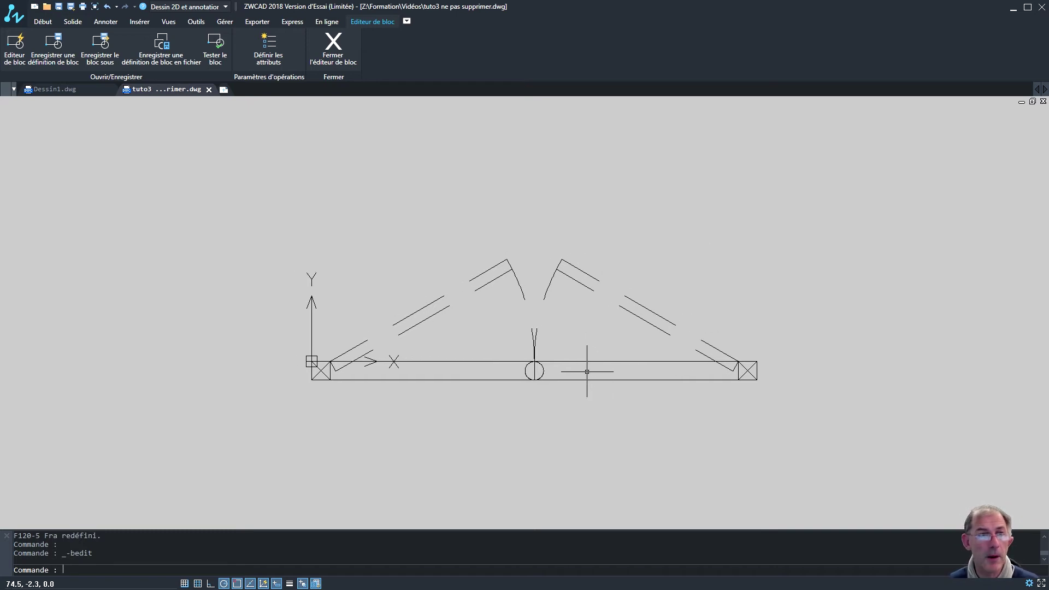
{"action": "scroll", "coordinate": [503, 383], "scroll_direction": "up", "scroll_amount": 1}
{"action": "left_click", "coordinate": [570, 374]}
{"action": "left_click", "coordinate": [544, 368]}
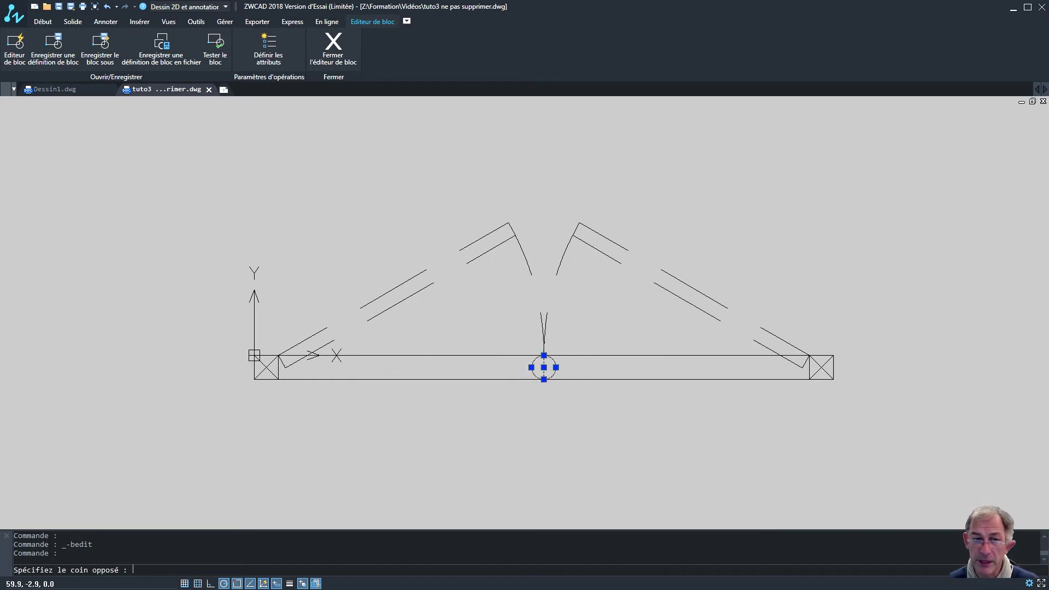
{"action": "key", "text": "Delete"}
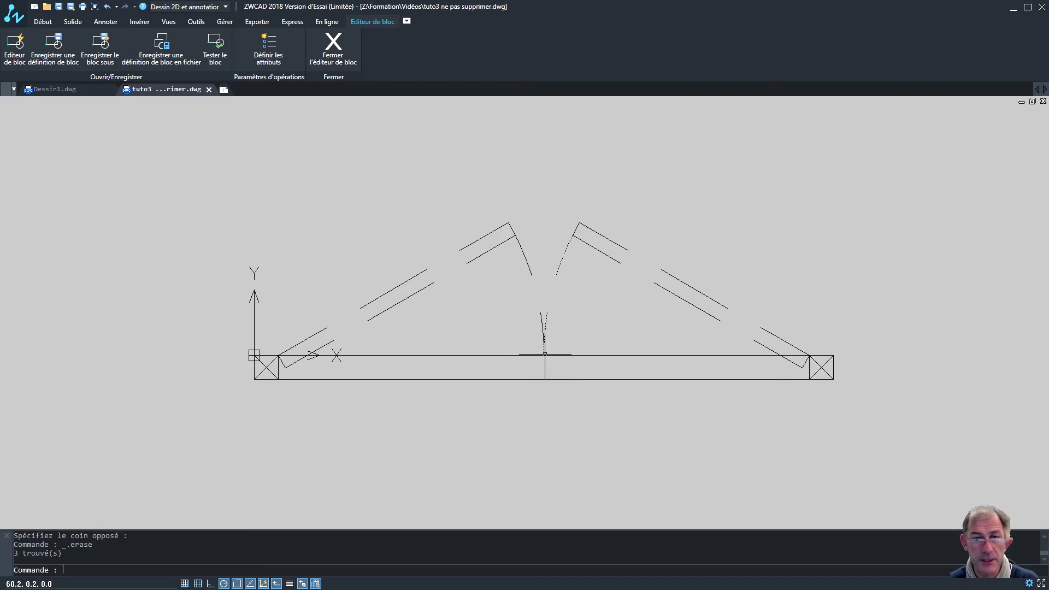
{"action": "scroll", "coordinate": [477, 391], "scroll_direction": "down", "scroll_amount": 1}
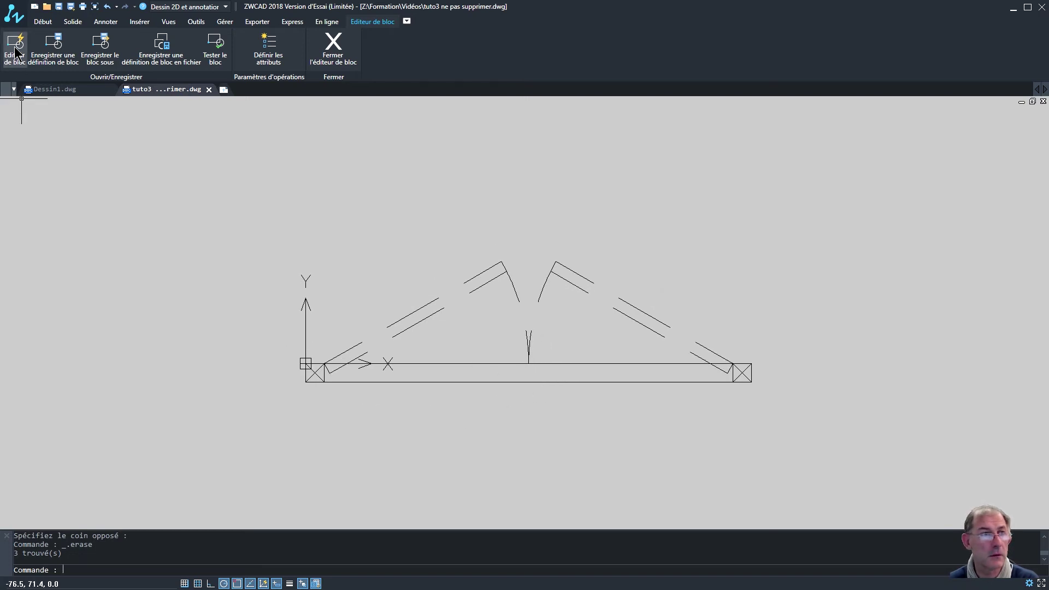
{"action": "left_click", "coordinate": [42, 21]}
{"action": "left_click", "coordinate": [171, 65]}
{"action": "left_click", "coordinate": [195, 64]}
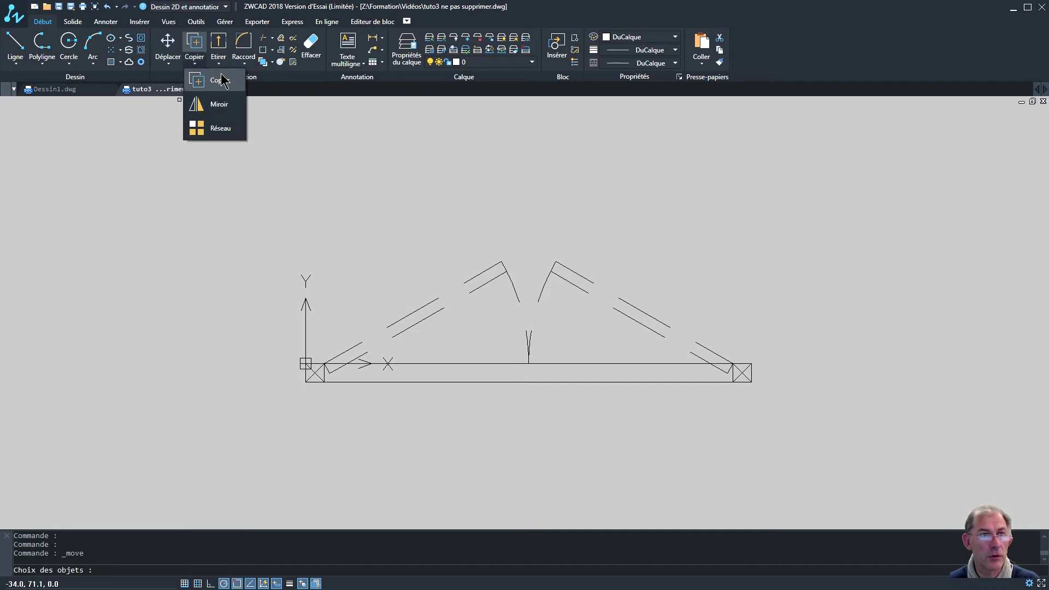
{"action": "left_click", "coordinate": [219, 63]}
{"action": "left_click", "coordinate": [224, 103]}
{"action": "left_click", "coordinate": [798, 431]}
{"action": "left_click", "coordinate": [340, 283]}
{"action": "key", "text": "Return"}
{"action": "left_click", "coordinate": [315, 382]}
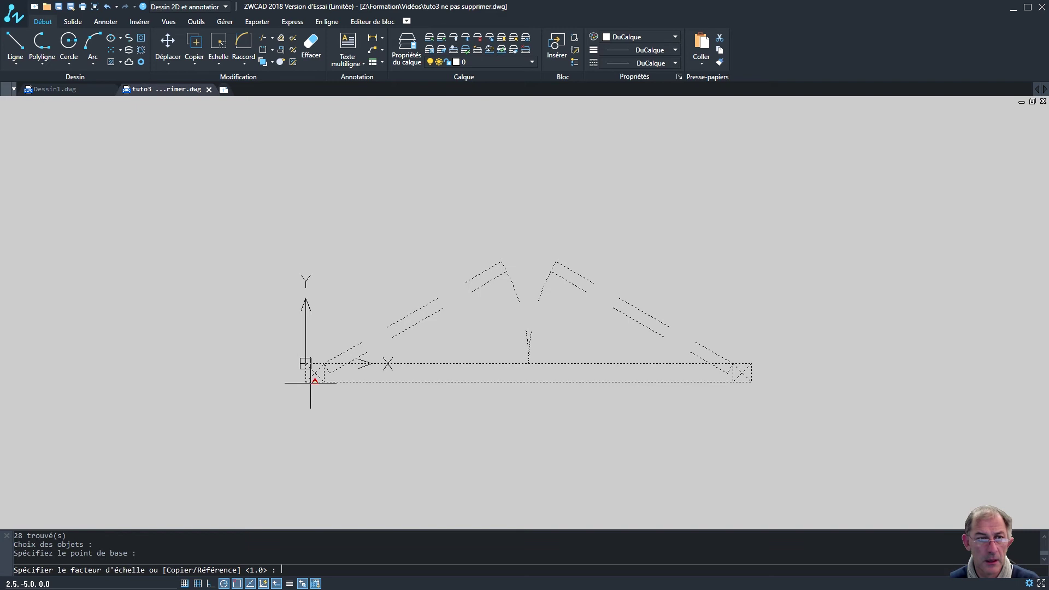
{"action": "key", "text": "Return"}
Step: Scale the whole window from its lower-left corner by reference, using its full width as reference length and 140 as the new length
{"action": "left_click", "coordinate": [821, 445]}
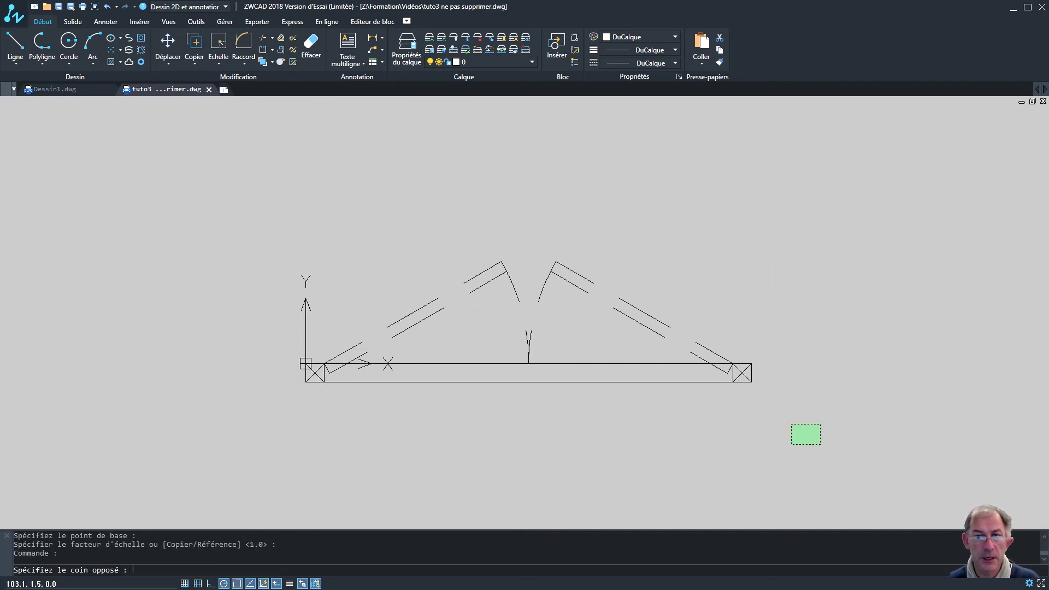
{"action": "left_click", "coordinate": [207, 204]}
{"action": "left_click", "coordinate": [43, 21]}
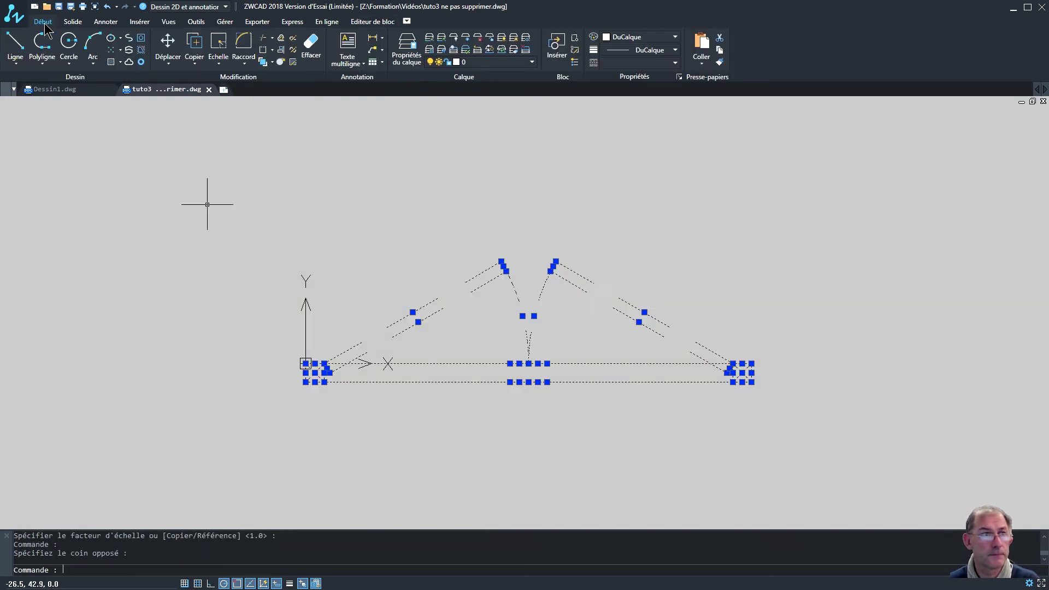
{"action": "left_click", "coordinate": [219, 55]}
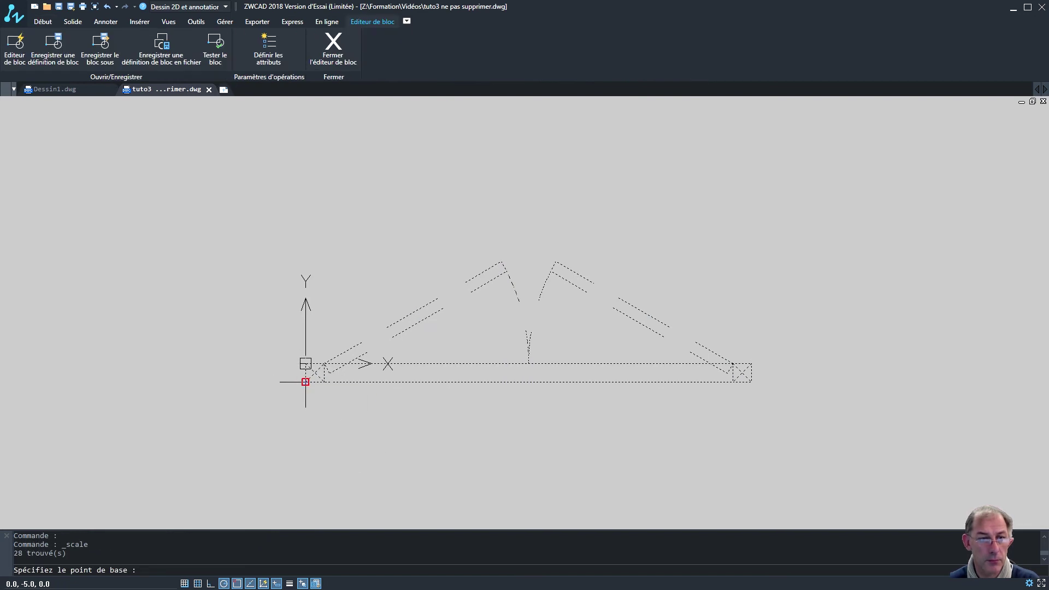
{"action": "left_click", "coordinate": [305, 382]}
{"action": "right_click", "coordinate": [413, 413]}
{"action": "left_click", "coordinate": [445, 461]}
{"action": "left_click", "coordinate": [305, 382]}
{"action": "left_click", "coordinate": [752, 382]}
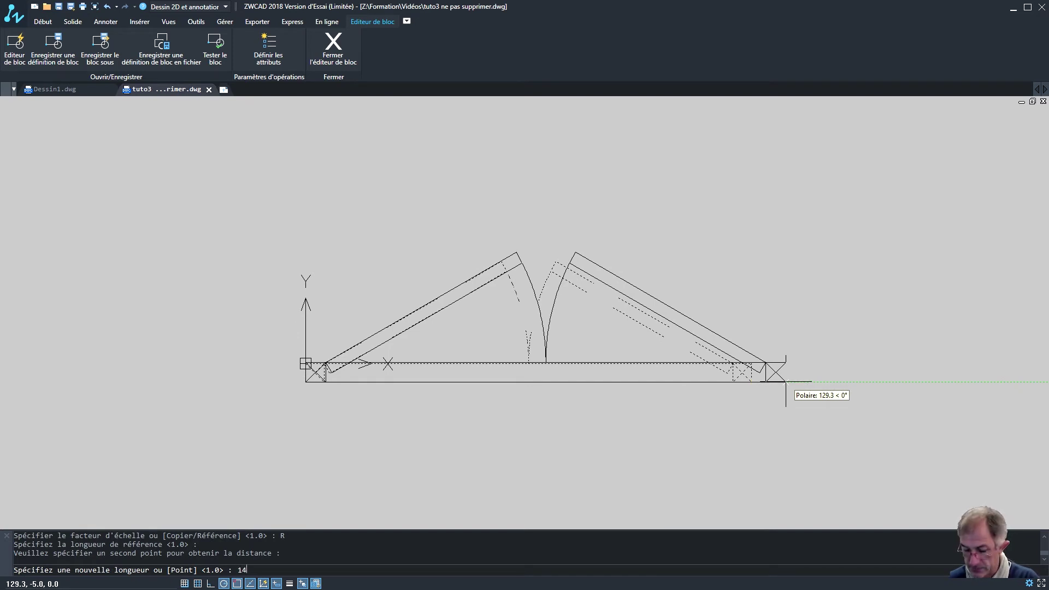
{"action": "key", "text": "Return"}
{"action": "scroll", "coordinate": [699, 384], "scroll_direction": "down", "scroll_amount": 2}
{"action": "middle_click_drag", "start_coordinate": [700, 385], "coordinate": [641, 364]}
{"action": "scroll", "coordinate": [557, 398], "scroll_direction": "up", "scroll_amount": 1}
{"action": "middle_click_drag", "start_coordinate": [557, 398], "coordinate": [513, 407]}
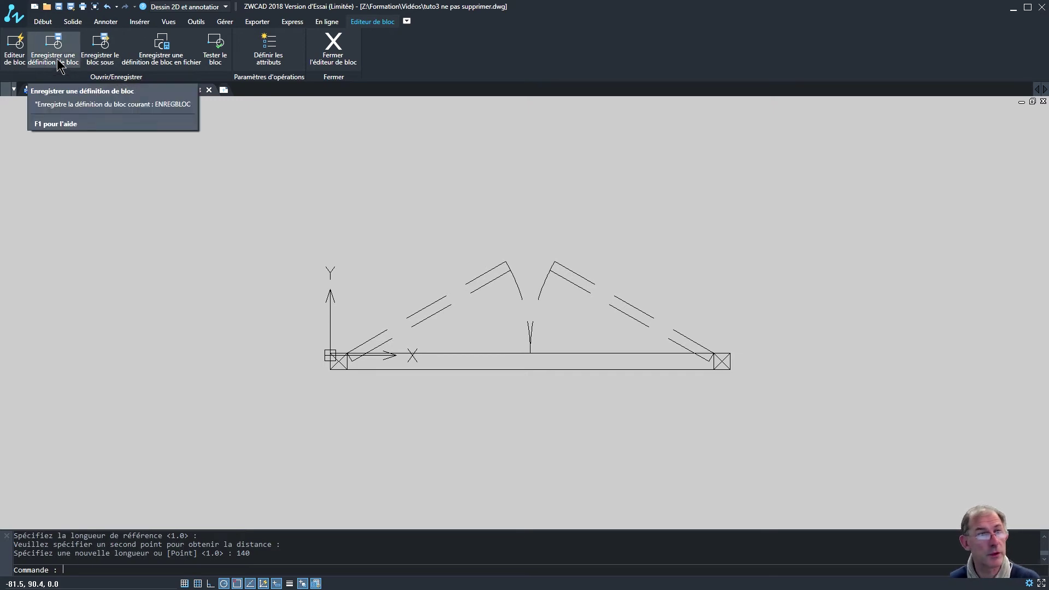
Step: Save the edited window as a new block named p140 and close the Block Editor
{"action": "left_click", "coordinate": [104, 63]}
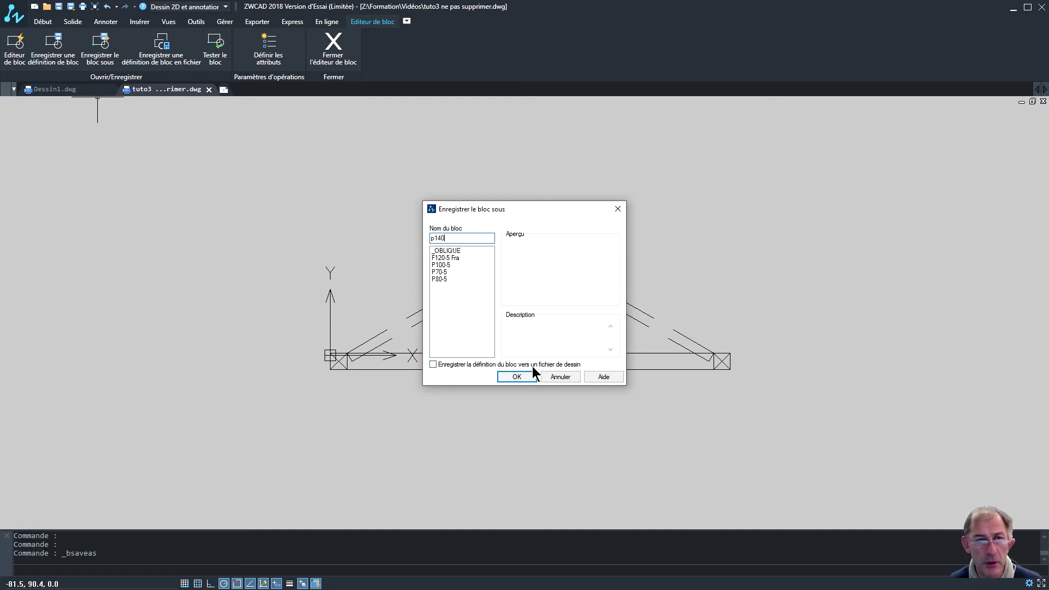
{"action": "left_click", "coordinate": [517, 377]}
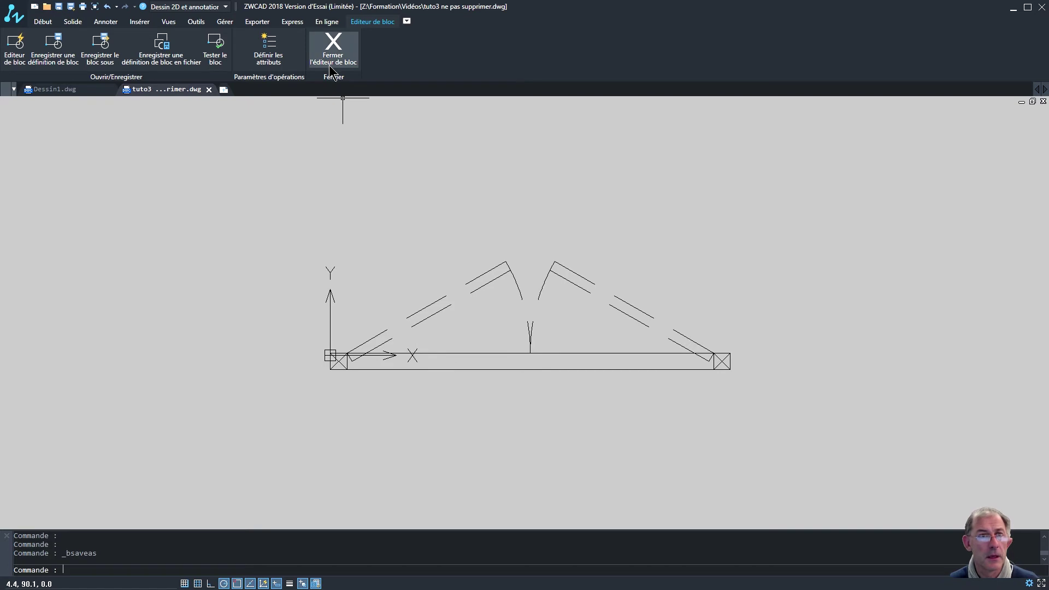
{"action": "left_click", "coordinate": [335, 49]}
Step: Insert the p140 block in the Salon above the wall between the two windows, with the default scale of 1 and rotation of 0
{"action": "scroll", "coordinate": [465, 300], "scroll_direction": "down", "scroll_amount": 4}
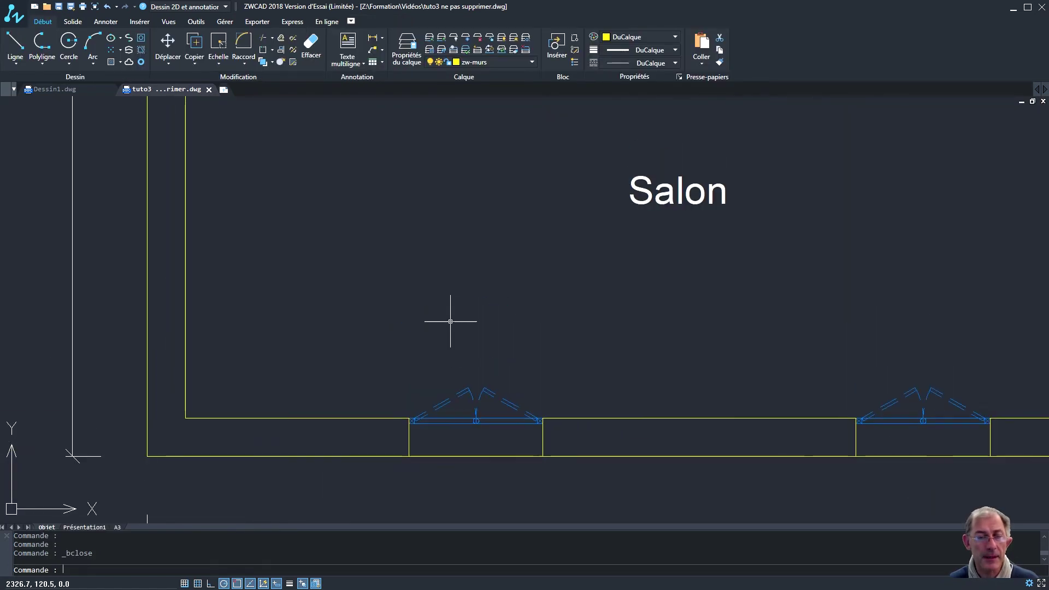
{"action": "left_click", "coordinate": [557, 45]}
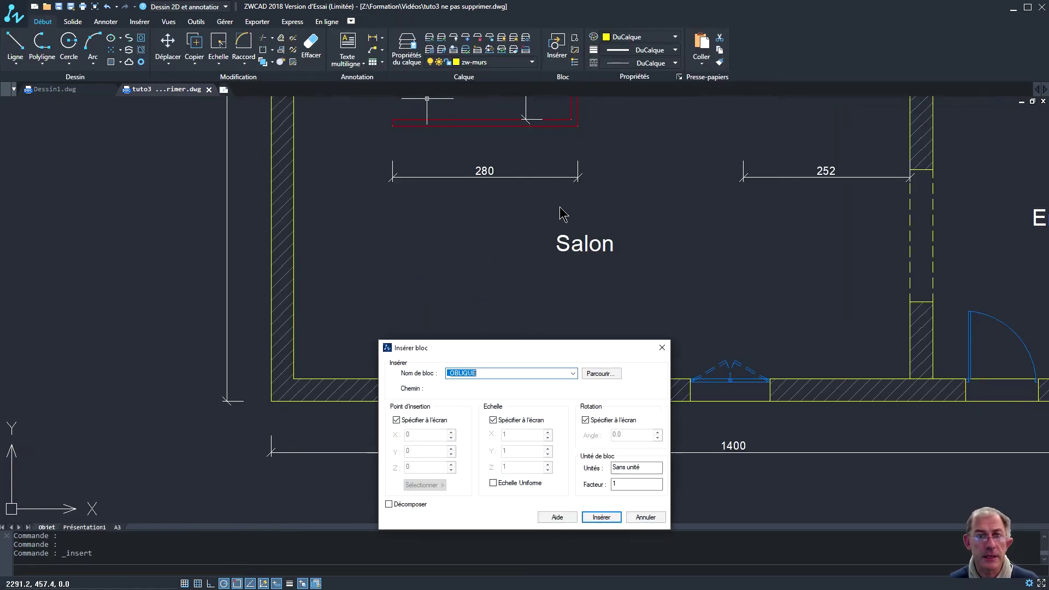
{"action": "left_click", "coordinate": [572, 374]}
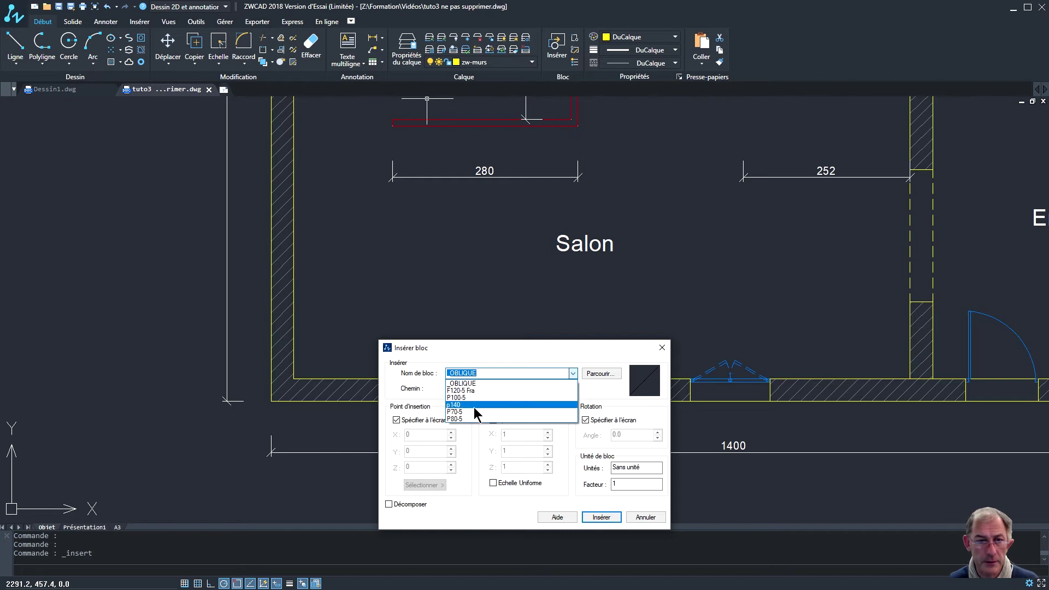
{"action": "left_click", "coordinate": [471, 405]}
{"action": "left_click", "coordinate": [601, 517]}
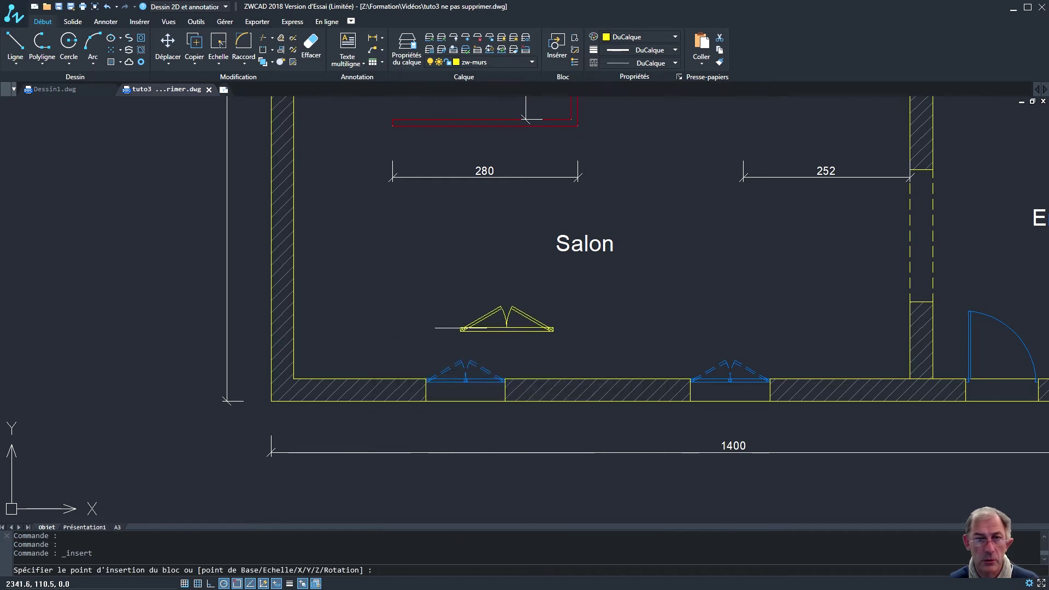
{"action": "scroll", "coordinate": [465, 341], "scroll_direction": "up", "scroll_amount": 3}
{"action": "left_click", "coordinate": [555, 343]}
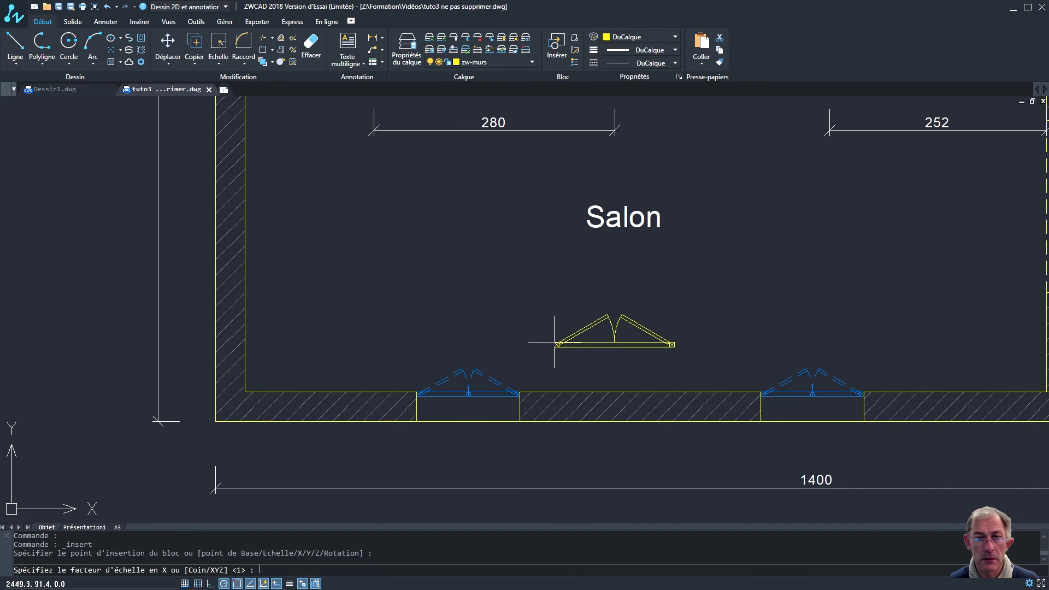
{"action": "key", "text": "Return"}
{"action": "key", "text": "Return"}
{"action": "key", "text": "Return"}
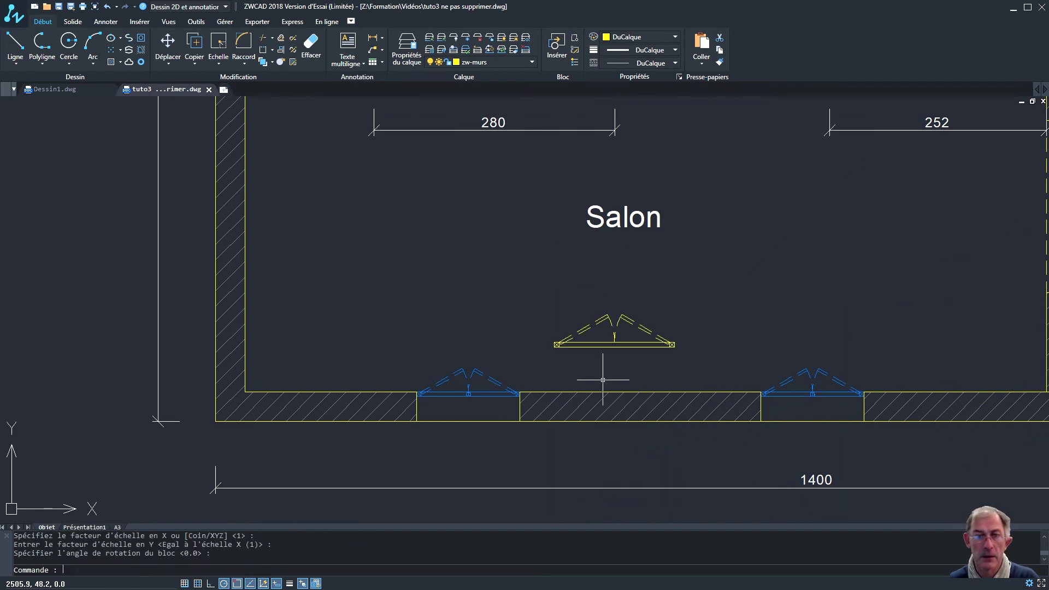
{"action": "scroll", "coordinate": [593, 399], "scroll_direction": "up", "scroll_amount": 1}
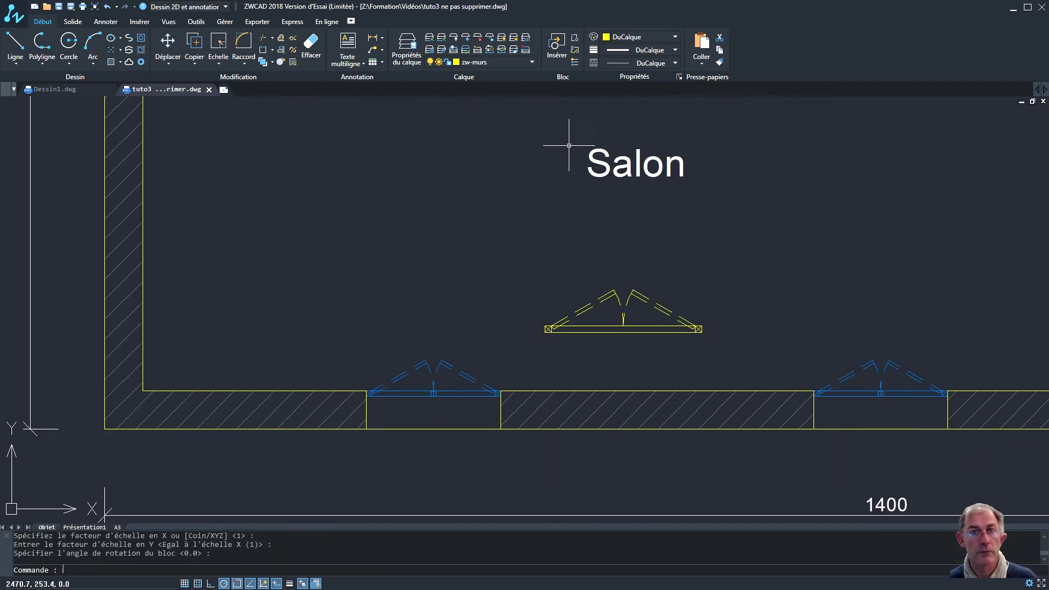
{"action": "scroll", "coordinate": [519, 304], "scroll_direction": "down", "scroll_amount": 1}
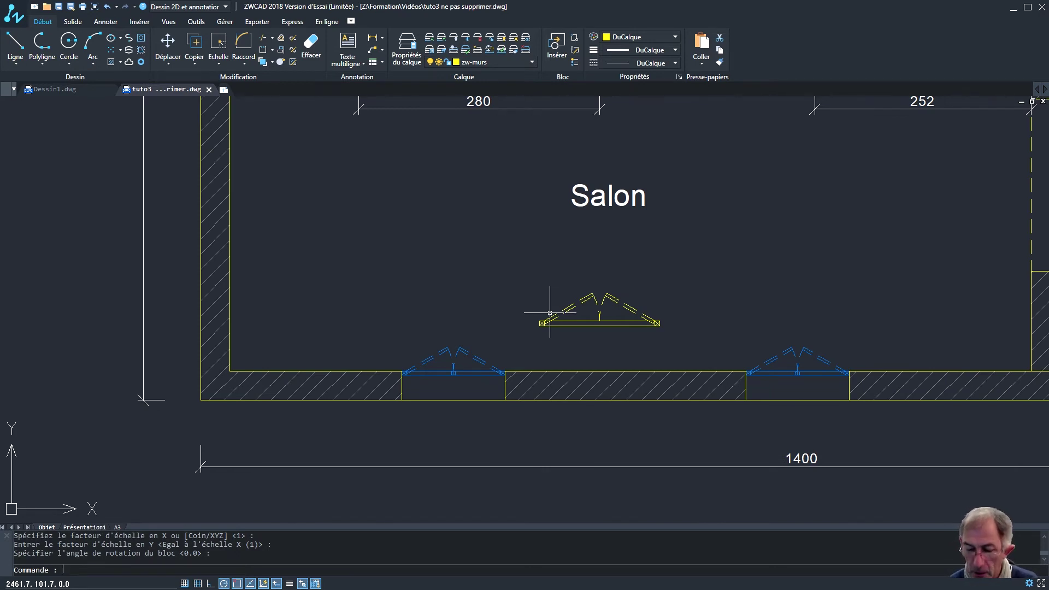
Step: Delete the p140 window block inserted in the Salon
{"action": "scroll", "coordinate": [503, 207], "scroll_direction": "down", "scroll_amount": 3}
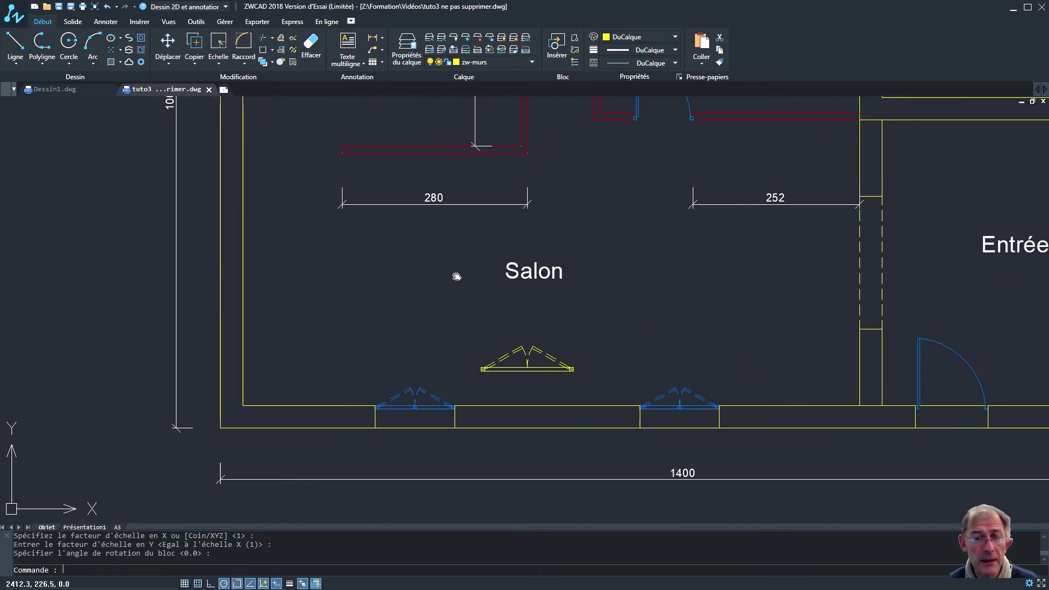
{"action": "middle_click_drag", "start_coordinate": [466, 267], "coordinate": [439, 369]}
{"action": "scroll", "coordinate": [458, 316], "scroll_direction": "down", "scroll_amount": 2}
{"action": "middle_click_drag", "start_coordinate": [450, 330], "coordinate": [450, 350]}
{"action": "left_click", "coordinate": [511, 471]}
{"action": "left_click", "coordinate": [436, 436]}
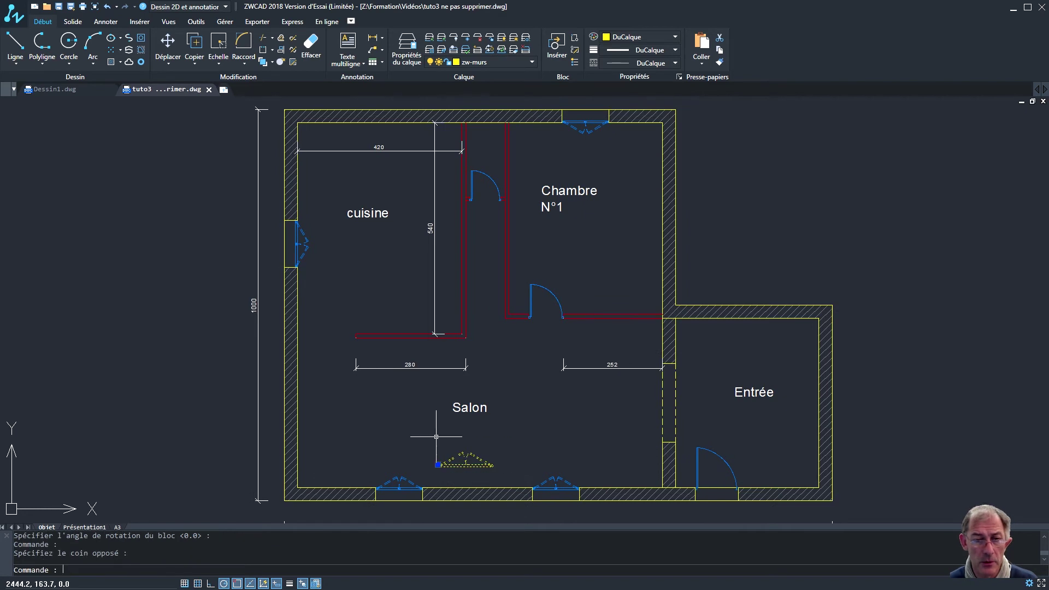
{"action": "key", "text": "Delete"}
{"action": "middle_click_drag", "start_coordinate": [490, 427], "coordinate": [487, 437]}
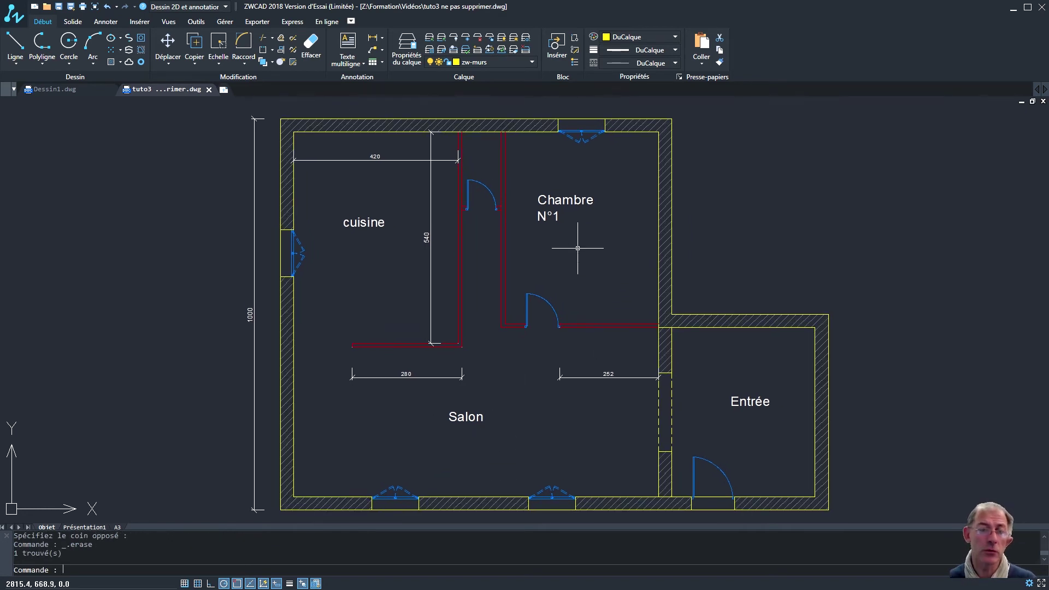
Step: Set the colour of all layers to grey index 252 in the layer properties manager
{"action": "left_click", "coordinate": [411, 54]}
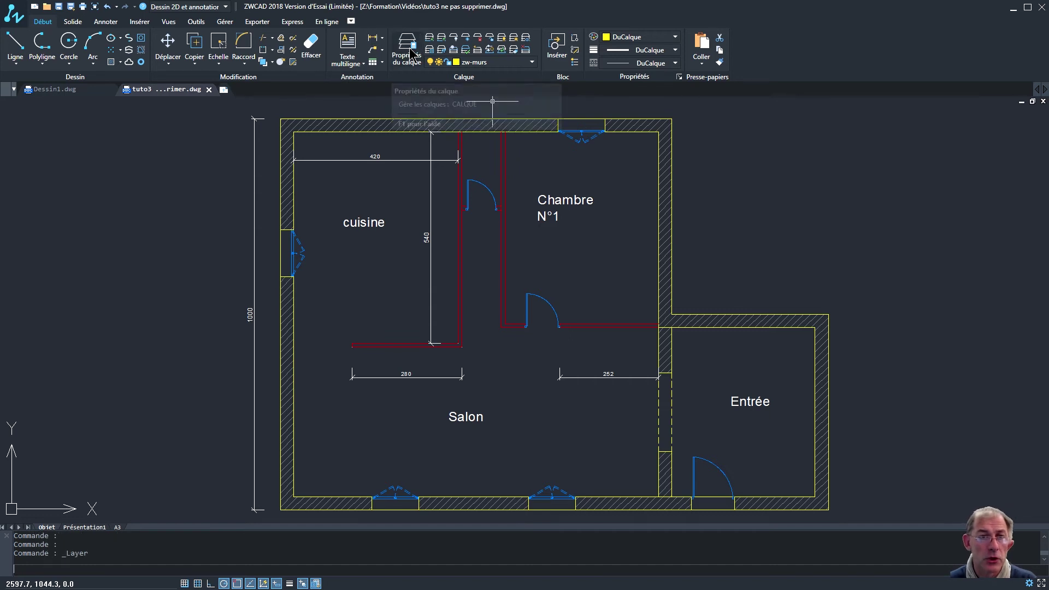
{"action": "left_click_drag", "start_coordinate": [549, 311], "coordinate": [695, 190]}
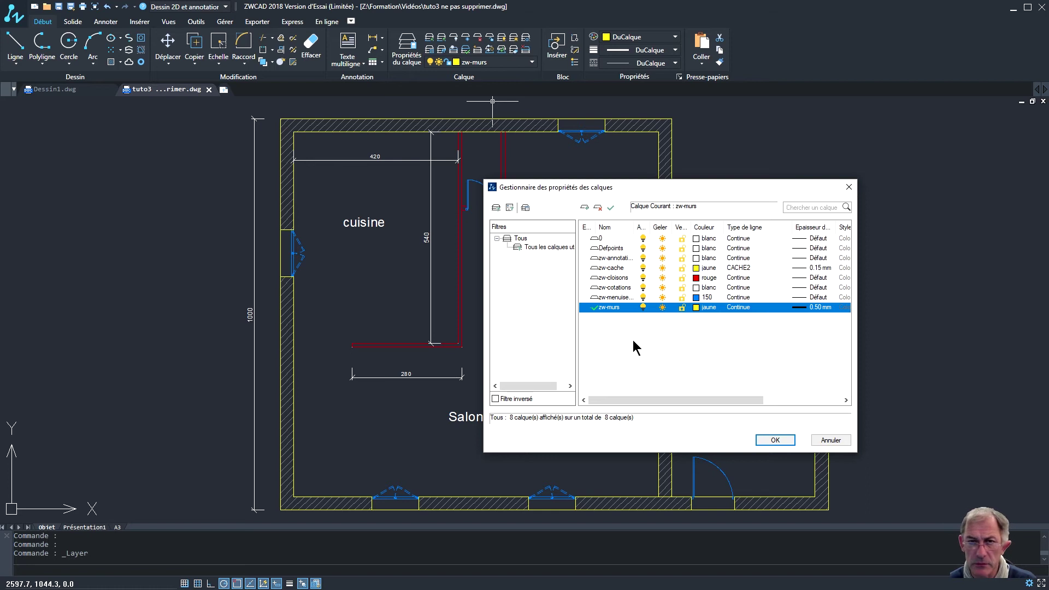
{"action": "left_click_drag", "start_coordinate": [696, 355], "coordinate": [950, 495]}
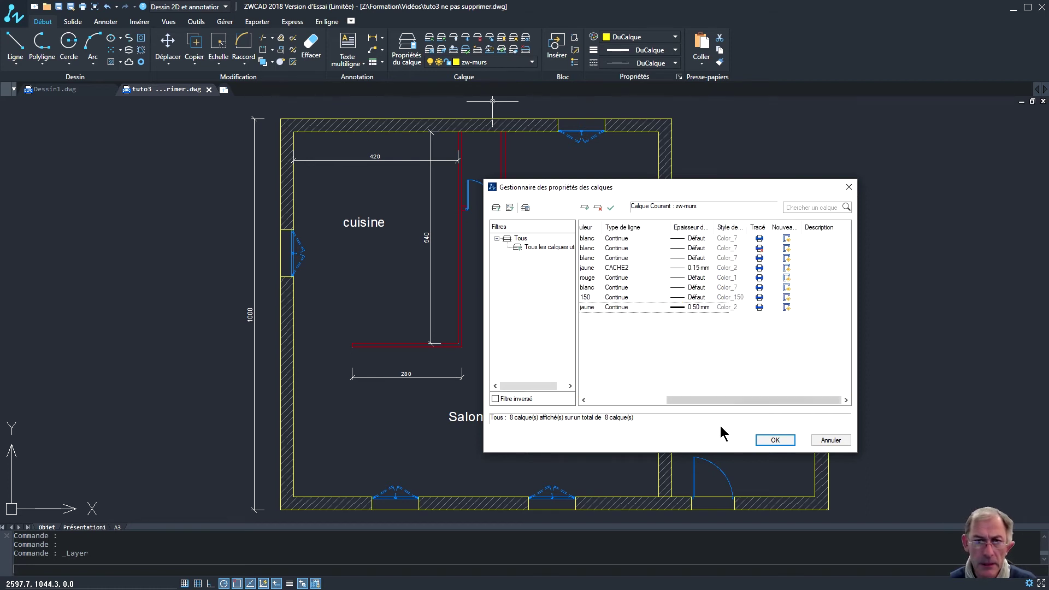
{"action": "left_click_drag", "start_coordinate": [750, 400], "coordinate": [672, 400]}
{"action": "left_click", "coordinate": [610, 288]}
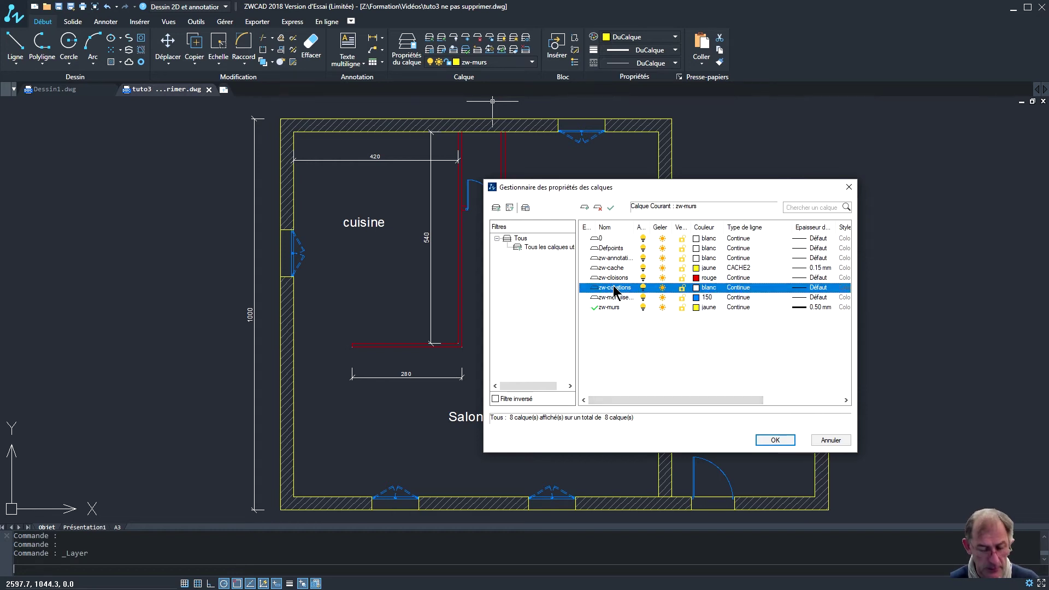
{"action": "key", "text": "ctrl+a"}
{"action": "left_click", "coordinate": [699, 297]}
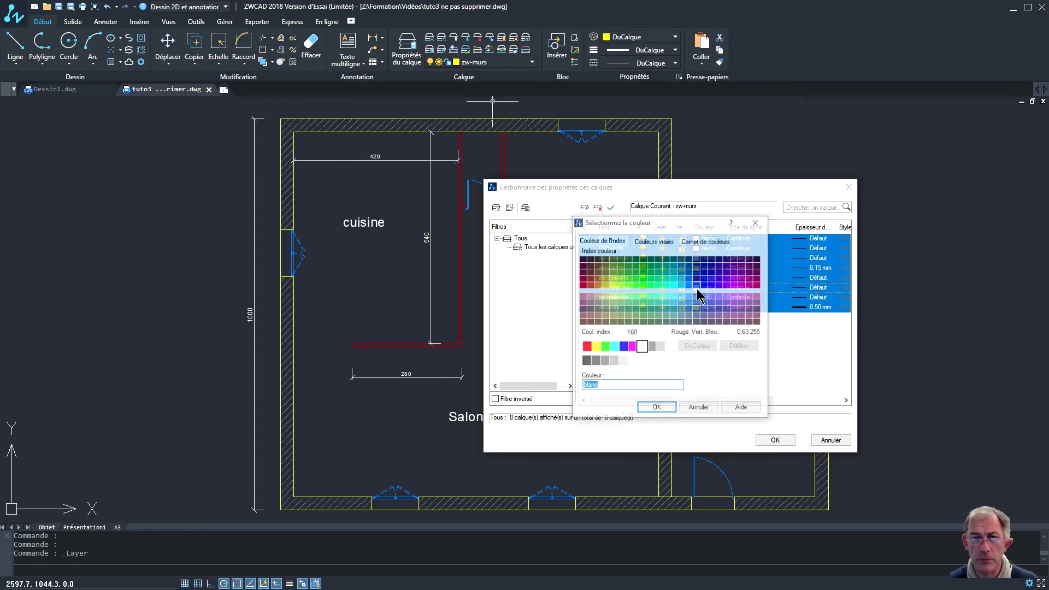
{"action": "left_click", "coordinate": [614, 360]}
{"action": "left_click", "coordinate": [604, 361]}
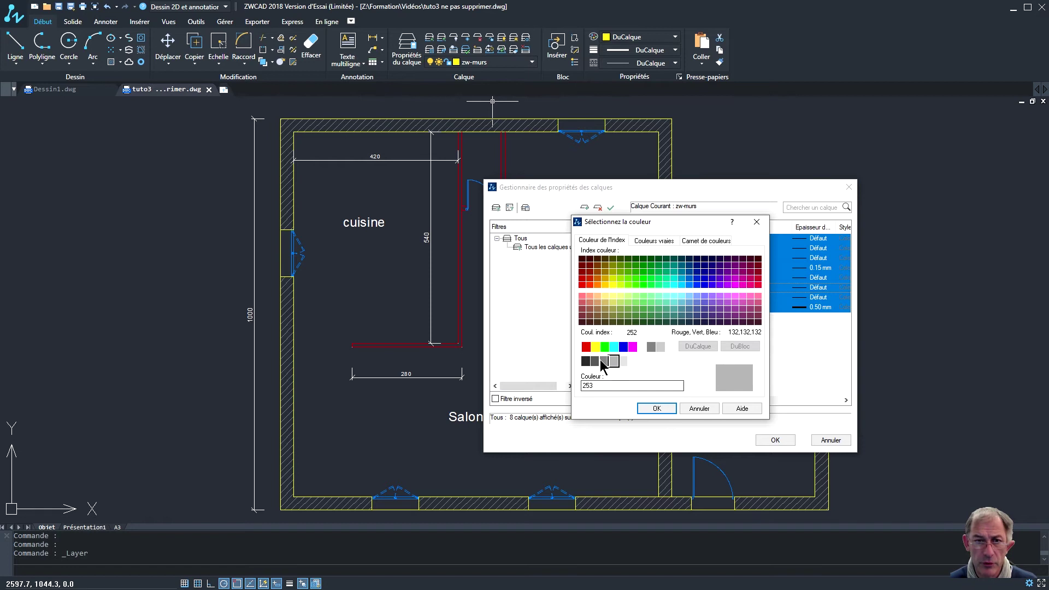
{"action": "left_click", "coordinate": [656, 409]}
Step: Set the zw-murs layer's colour to red and apply the layer changes to the plan
{"action": "left_click", "coordinate": [614, 299]}
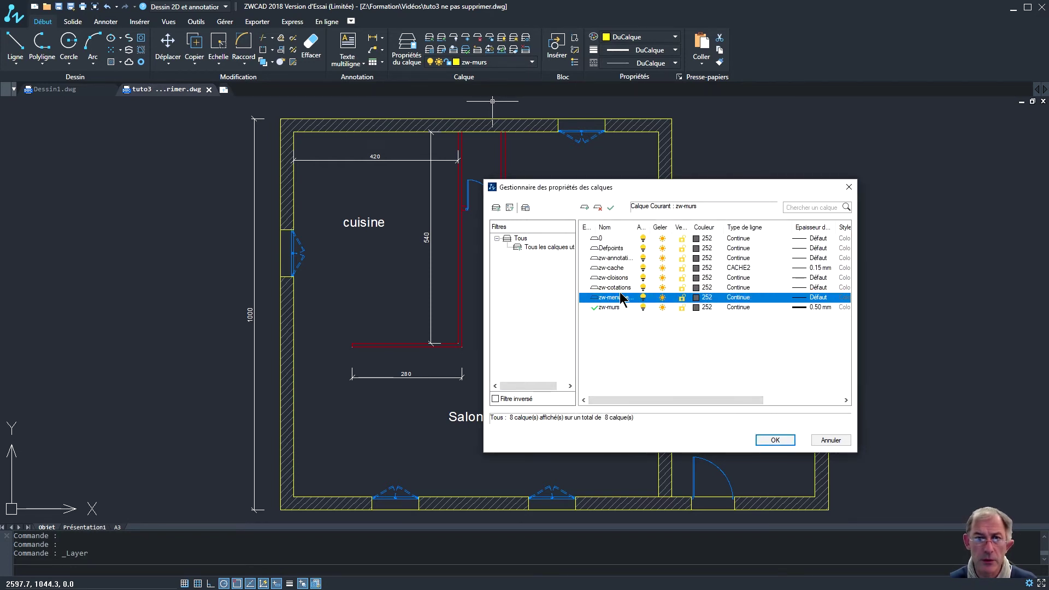
{"action": "left_click", "coordinate": [611, 307]}
{"action": "left_click", "coordinate": [702, 307]}
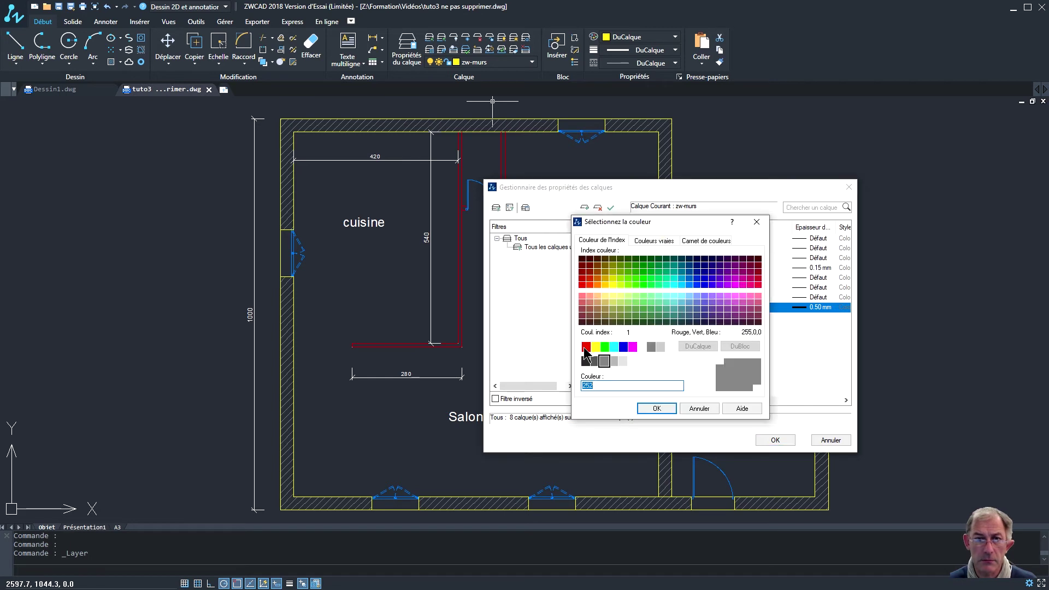
{"action": "left_click", "coordinate": [585, 346]}
{"action": "left_click", "coordinate": [657, 409]}
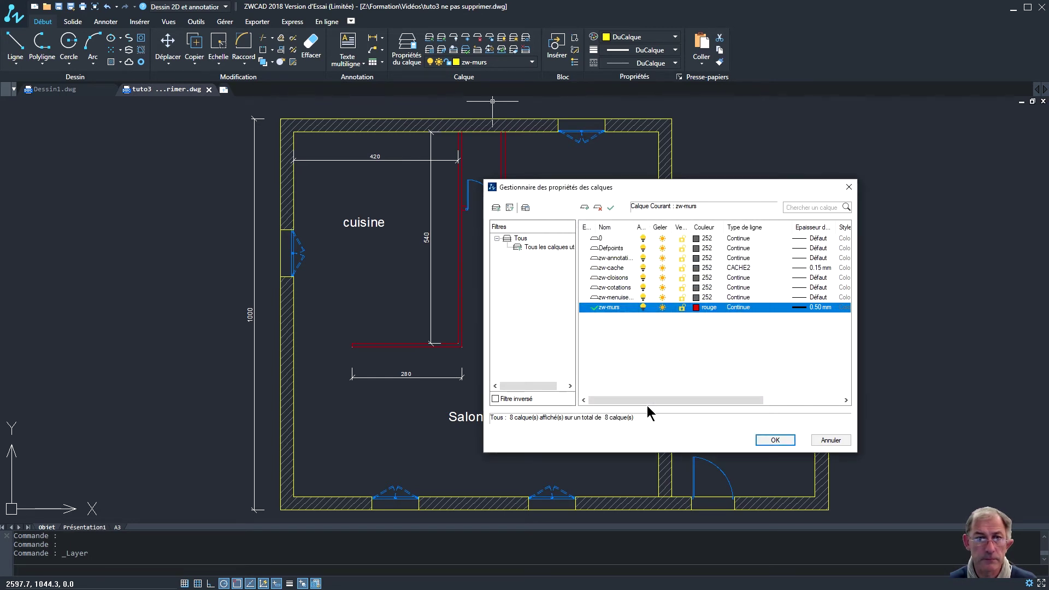
{"action": "left_click", "coordinate": [759, 440]}
{"action": "scroll", "coordinate": [615, 364], "scroll_direction": "down", "scroll_amount": 2}
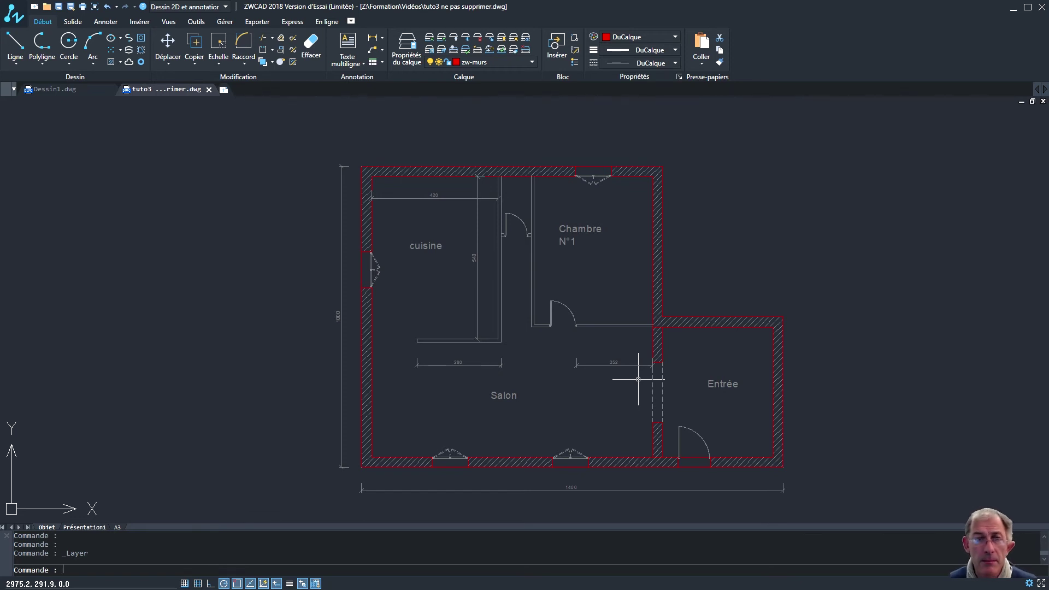
{"action": "middle_click_drag", "start_coordinate": [760, 269], "coordinate": [719, 279]}
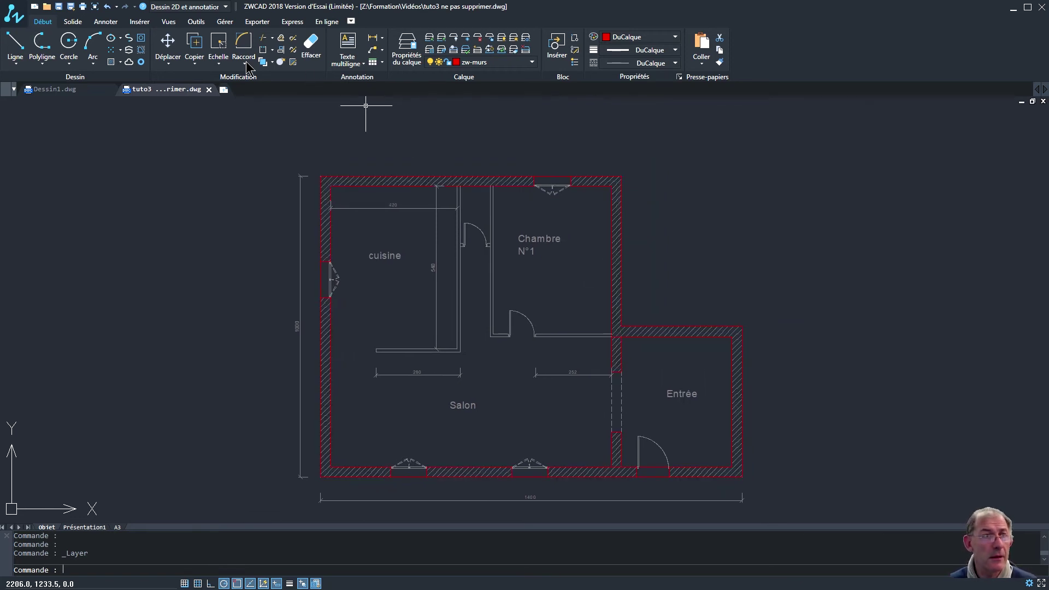
Step: Make the zw-cache layer current and draw an open chain of four line segments in the empty area beside the plan
{"action": "left_click", "coordinate": [470, 63]}
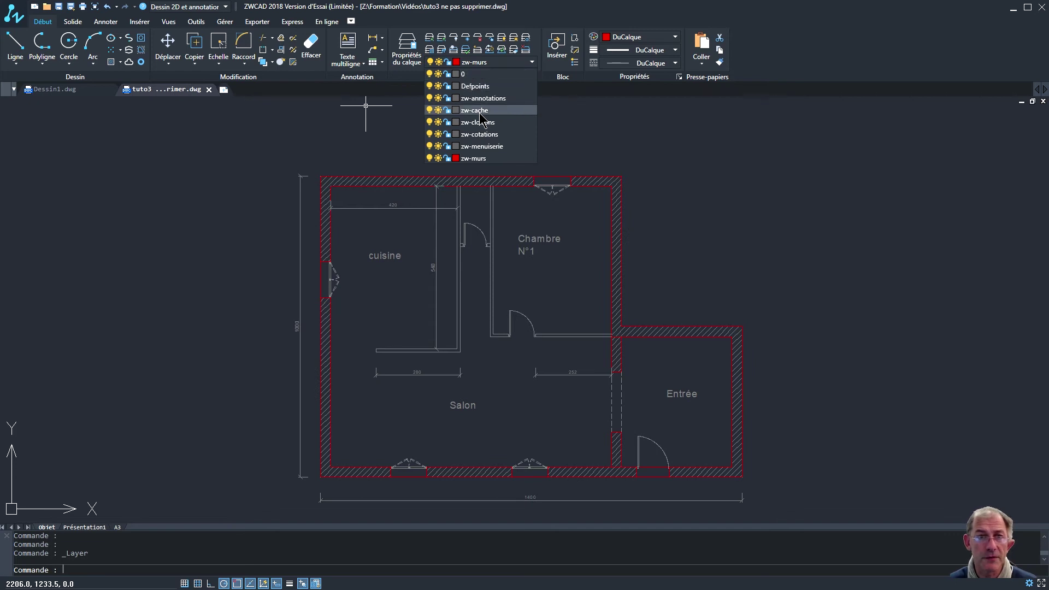
{"action": "left_click", "coordinate": [475, 109]}
{"action": "left_click", "coordinate": [7, 41]}
{"action": "left_click", "coordinate": [776, 281]}
{"action": "left_click", "coordinate": [846, 232]}
{"action": "left_click", "coordinate": [893, 331]}
{"action": "left_click", "coordinate": [881, 405]}
{"action": "left_click", "coordinate": [821, 347]}
{"action": "right_click", "coordinate": [804, 237]}
{"action": "left_click", "coordinate": [821, 245]}
{"action": "scroll", "coordinate": [775, 308], "scroll_direction": "down", "scroll_amount": 1}
{"action": "scroll", "coordinate": [721, 293], "scroll_direction": "down", "scroll_amount": 1}
{"action": "scroll", "coordinate": [734, 298], "scroll_direction": "up", "scroll_amount": 3}
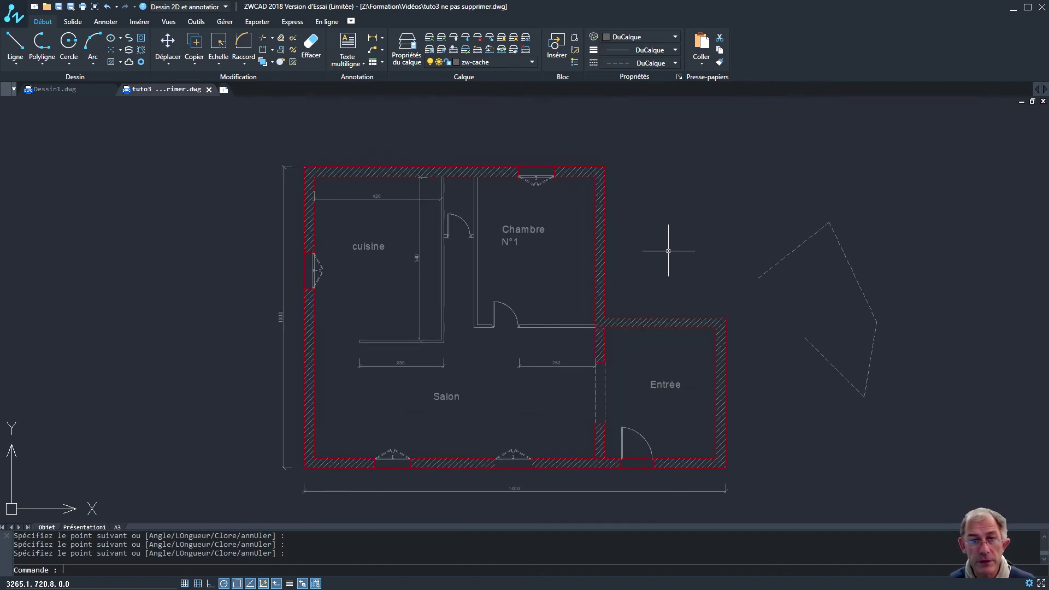
Step: Restore the previous current layer with the CALQUEP command and regenerate the drawing
{"action": "type", "text": "calq"}
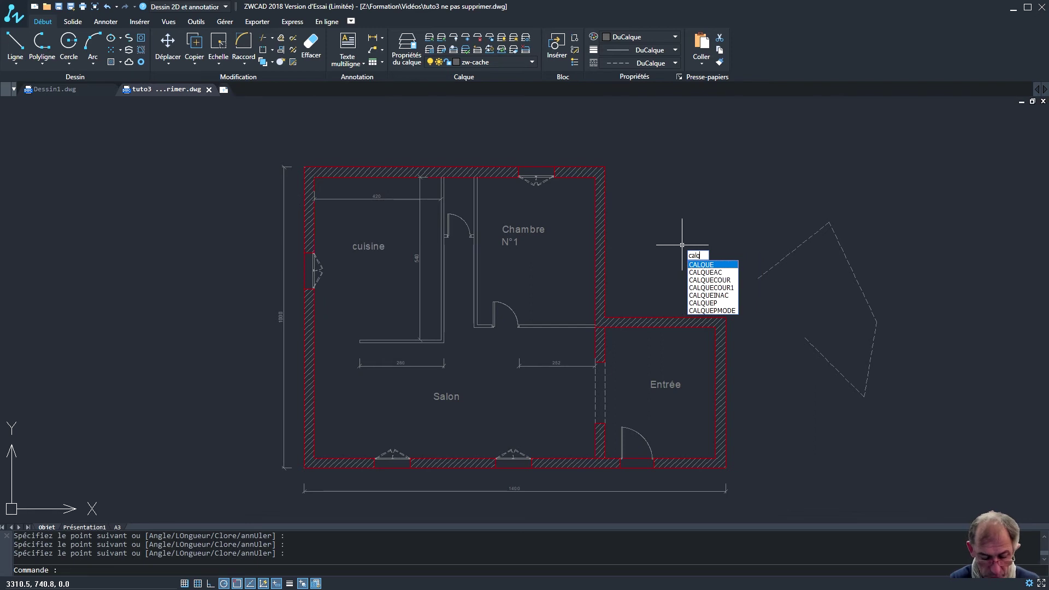
{"action": "type", "text": "ue"}
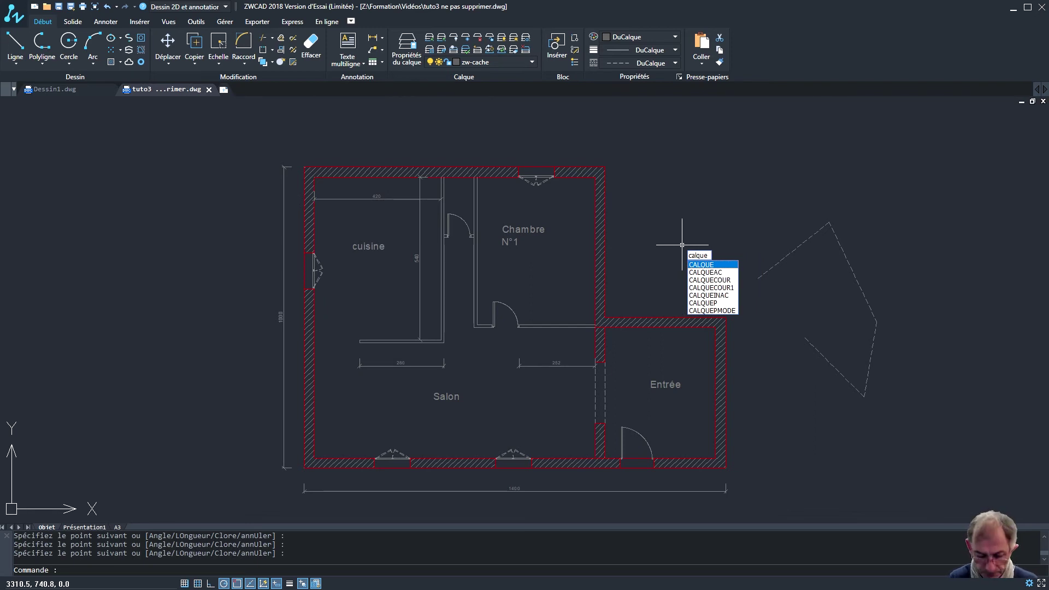
{"action": "type", "text": "p"}
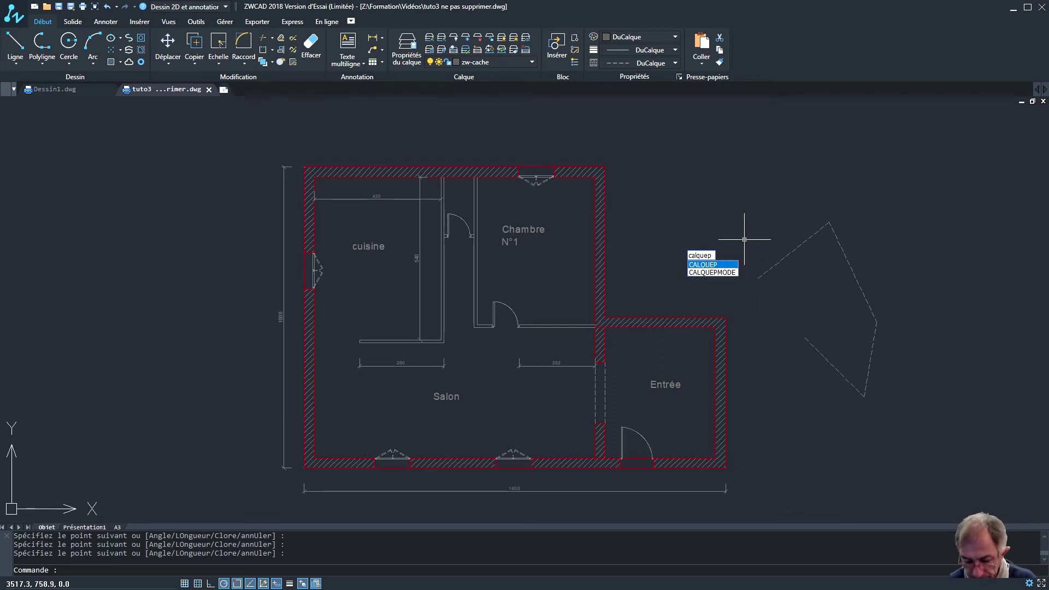
{"action": "key", "text": "Return"}
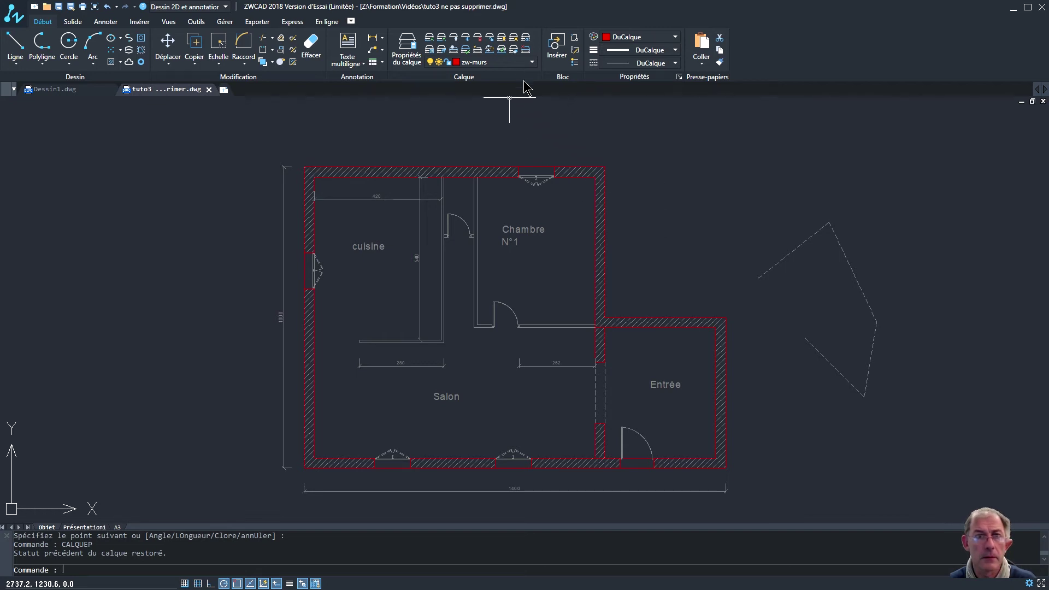
{"action": "type", "text": "rg"}
{"action": "key", "text": "Return"}
{"action": "key", "text": "Escape"}
Step: Undo the grey and red layer recolouring with CALQUEP and check the layer colours in the layer list
{"action": "type", "text": "ca"}
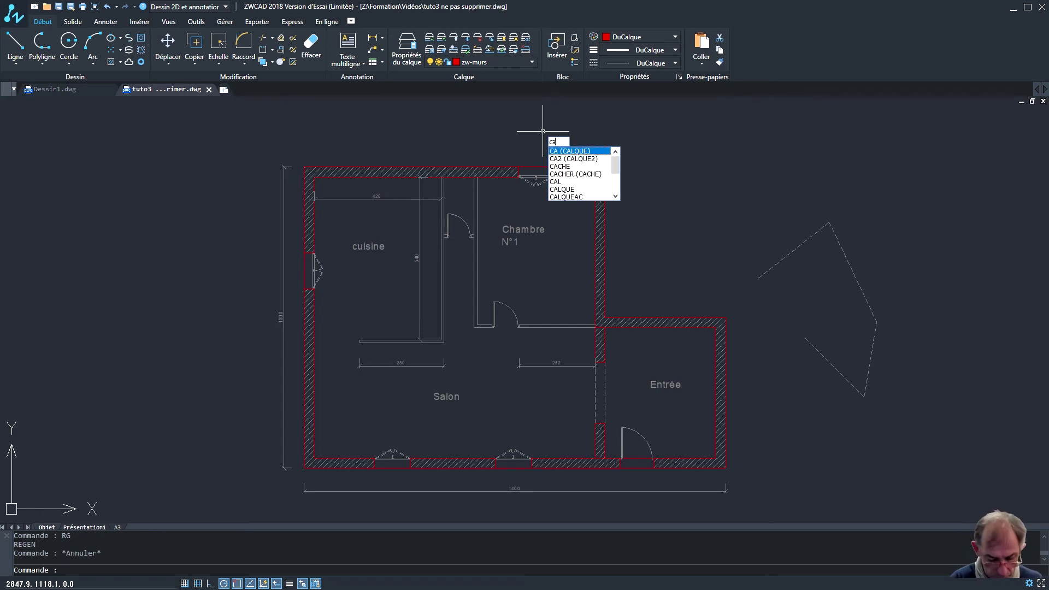
{"action": "type", "text": "lquep"}
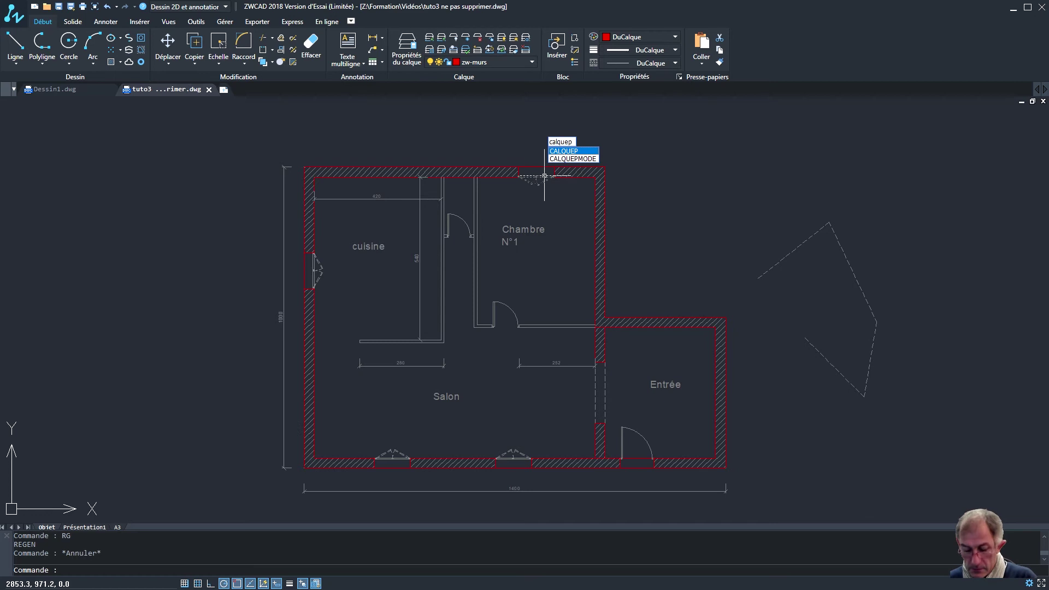
{"action": "key", "text": "Return"}
{"action": "middle_click_drag", "start_coordinate": [587, 310], "coordinate": [605, 310]}
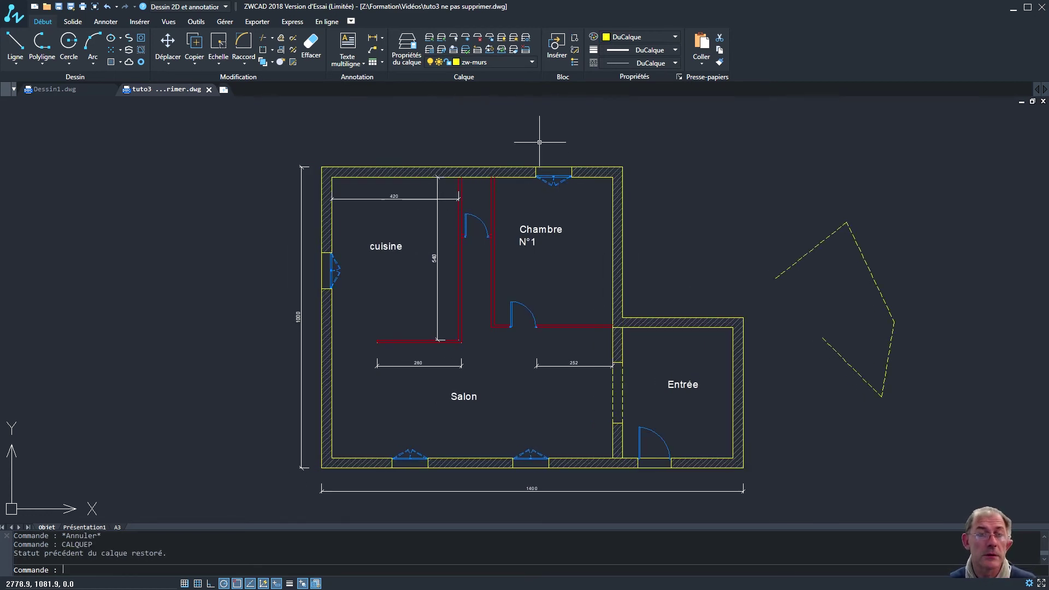
{"action": "left_click", "coordinate": [526, 62]}
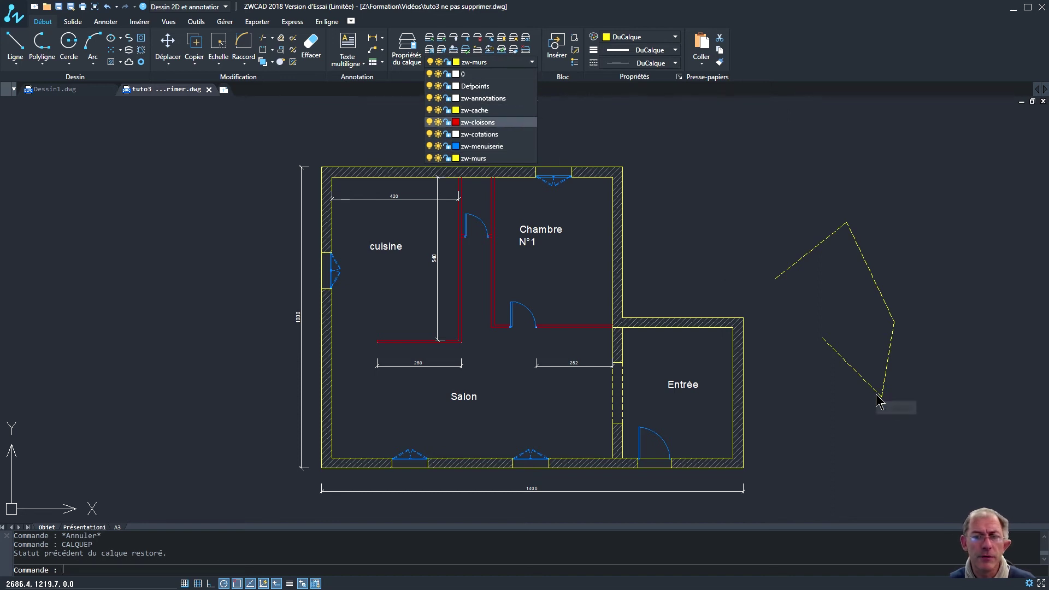
{"action": "left_click", "coordinate": [659, 186]}
Step: Delete the four dashed line segments drawn beside the plan
{"action": "left_click", "coordinate": [917, 440]}
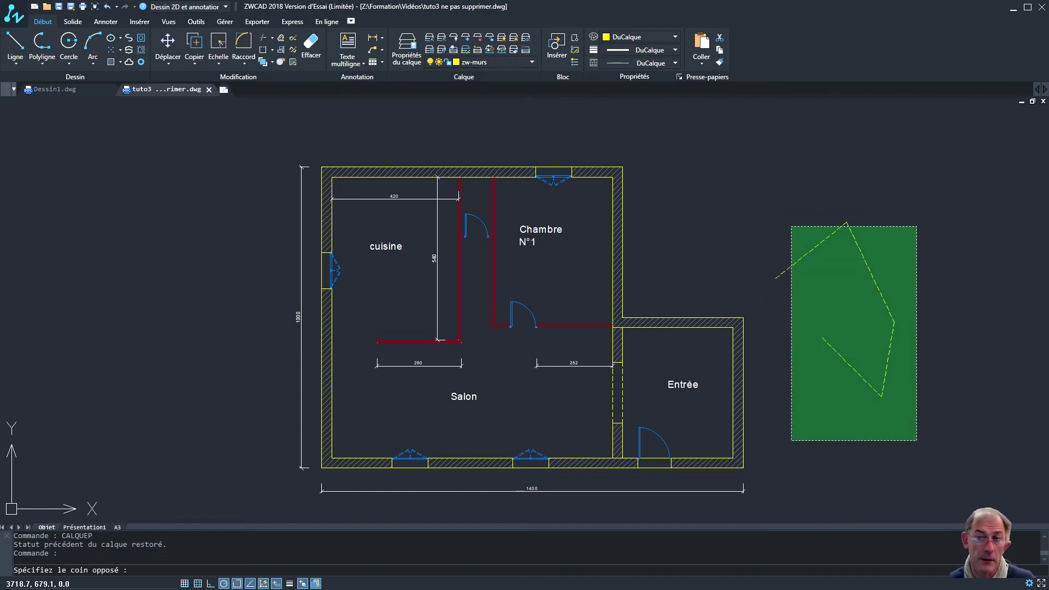
{"action": "left_click", "coordinate": [771, 221]}
{"action": "left_click", "coordinate": [910, 437]}
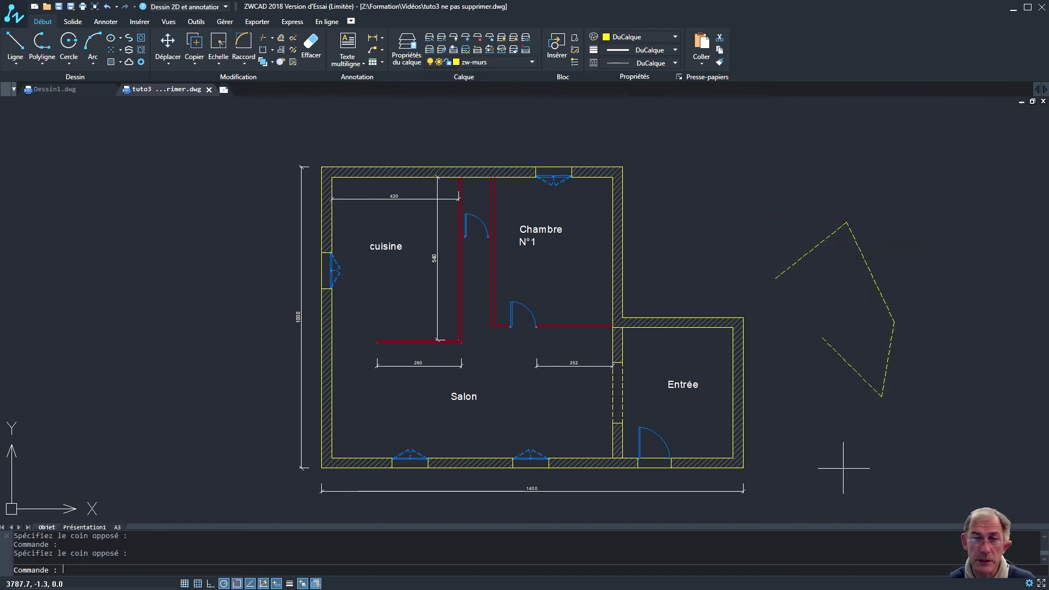
{"action": "left_click", "coordinate": [762, 204]}
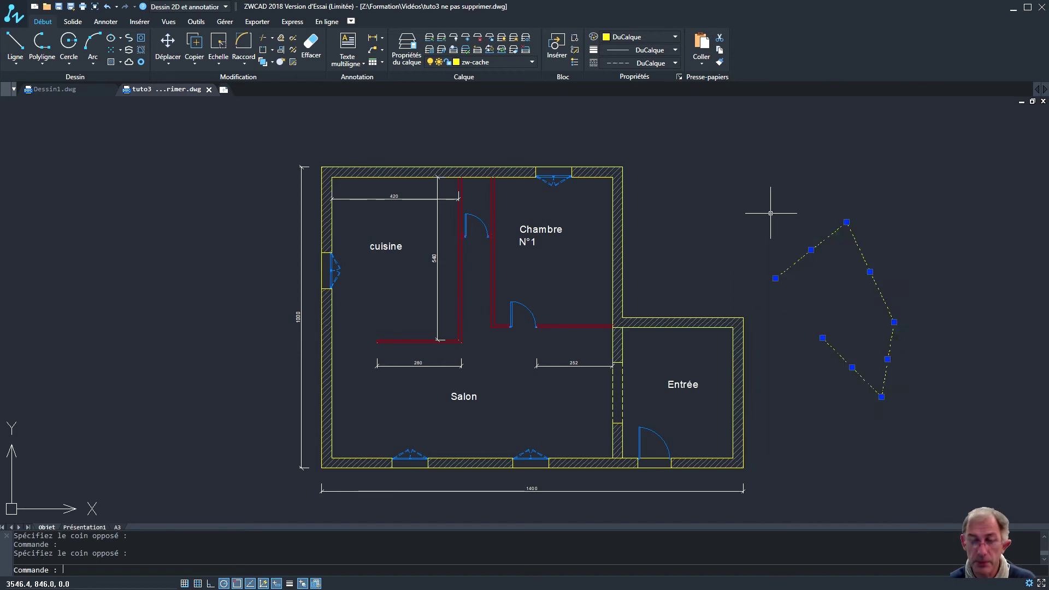
{"action": "key", "text": "Delete"}
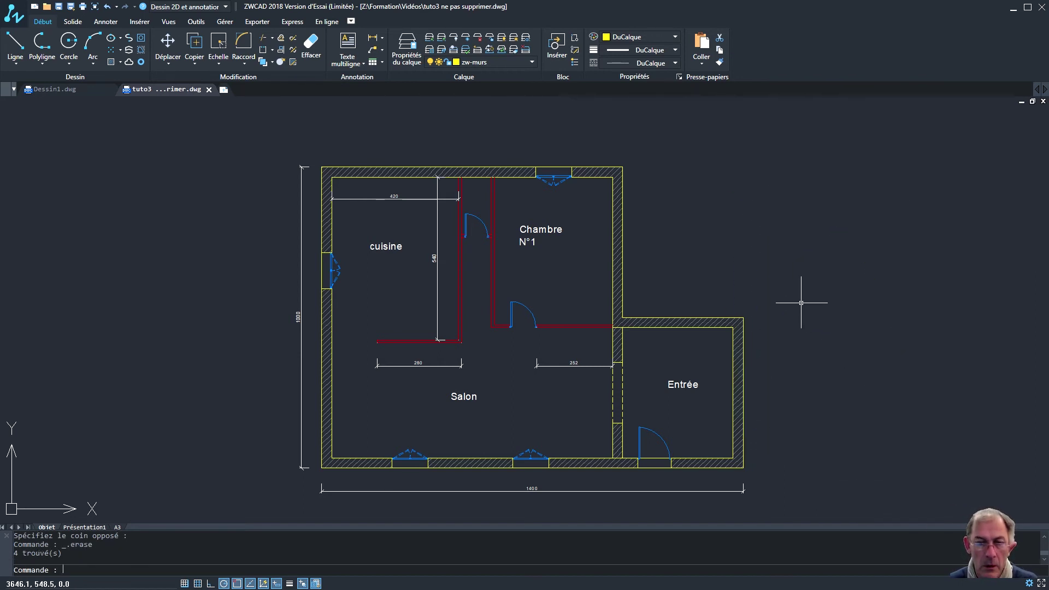
Step: Examine the layer states manager opened from the layer properties manager, and close both dialogs without changes
{"action": "left_click", "coordinate": [410, 57]}
{"action": "left_click", "coordinate": [526, 208]}
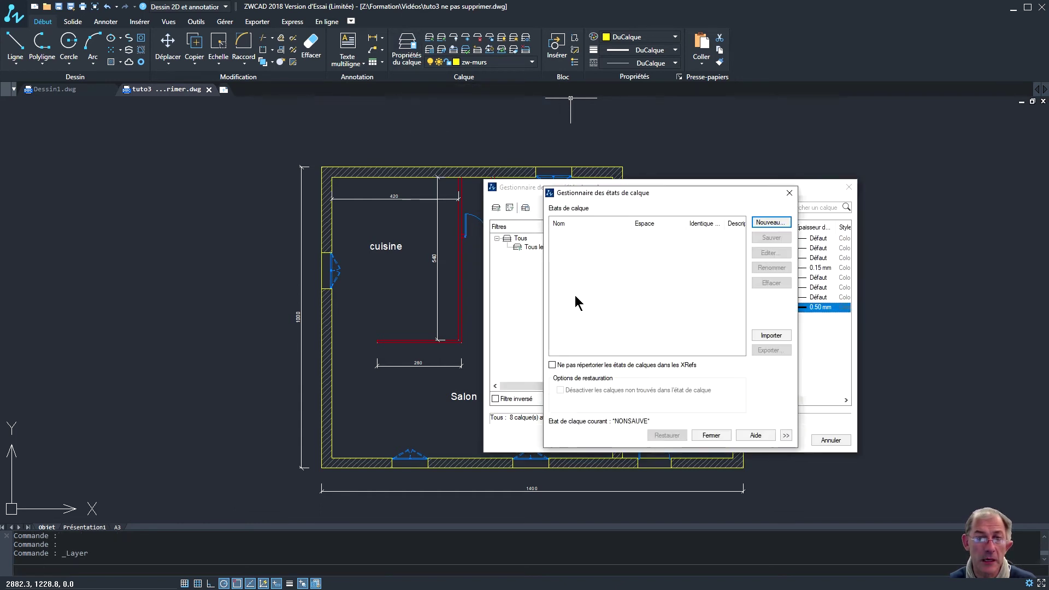
{"action": "left_click_drag", "start_coordinate": [597, 195], "coordinate": [654, 211]}
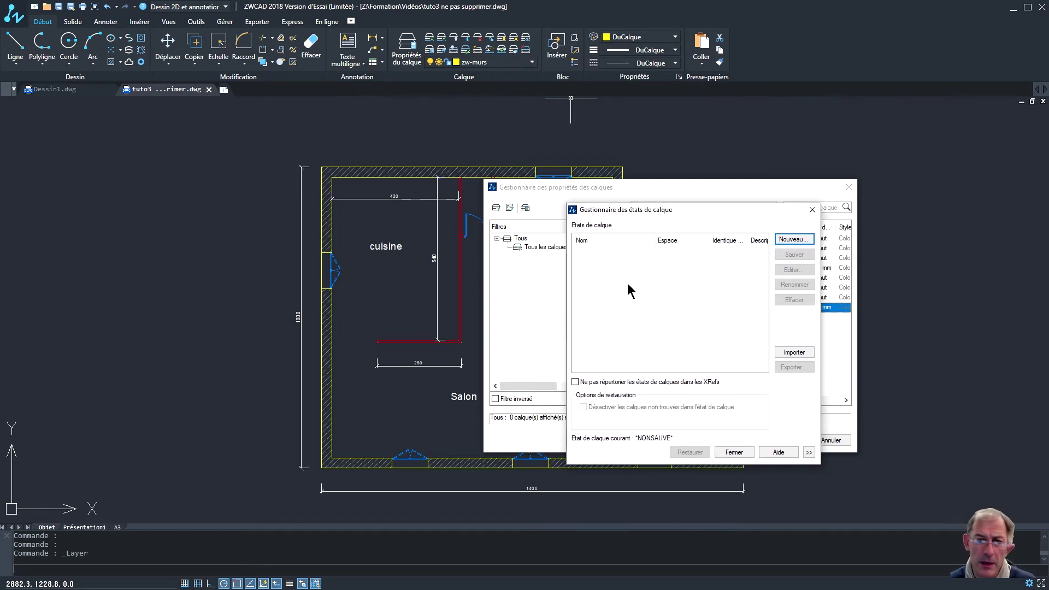
{"action": "left_click", "coordinate": [741, 454]}
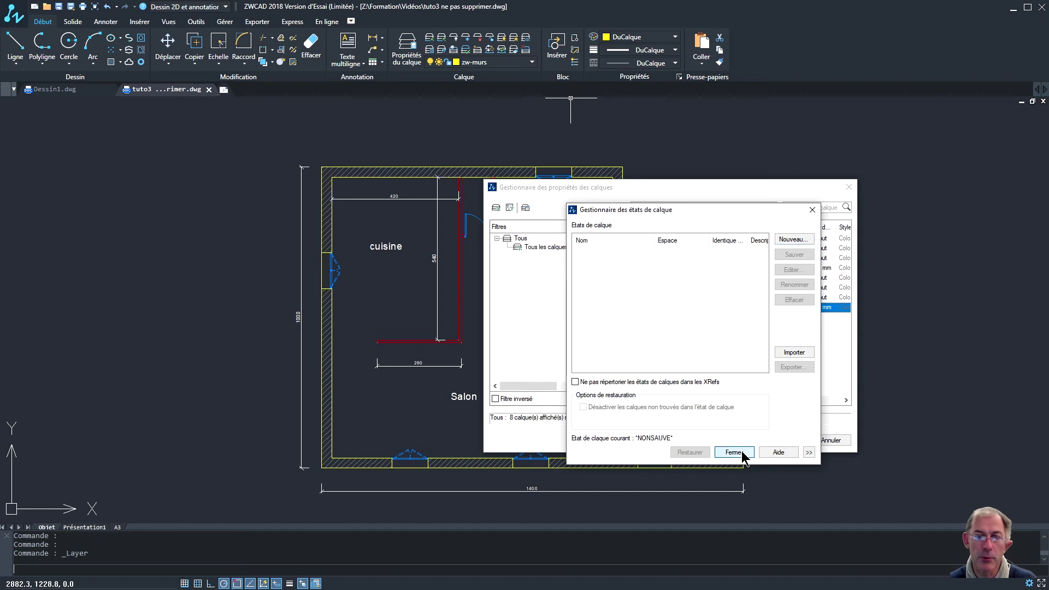
{"action": "left_click", "coordinate": [776, 440]}
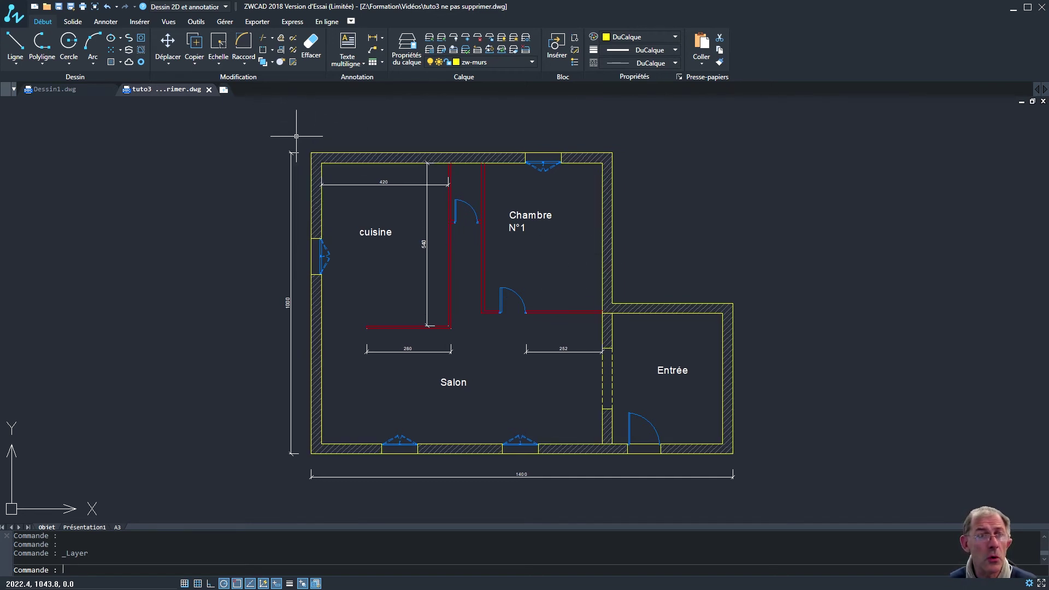
Step: Configure an inspection dimension with the Arrondi shape, the label 10 and an inspection rate of 100%
{"action": "left_click", "coordinate": [105, 21]}
{"action": "scroll", "coordinate": [407, 364], "scroll_direction": "up", "scroll_amount": 2}
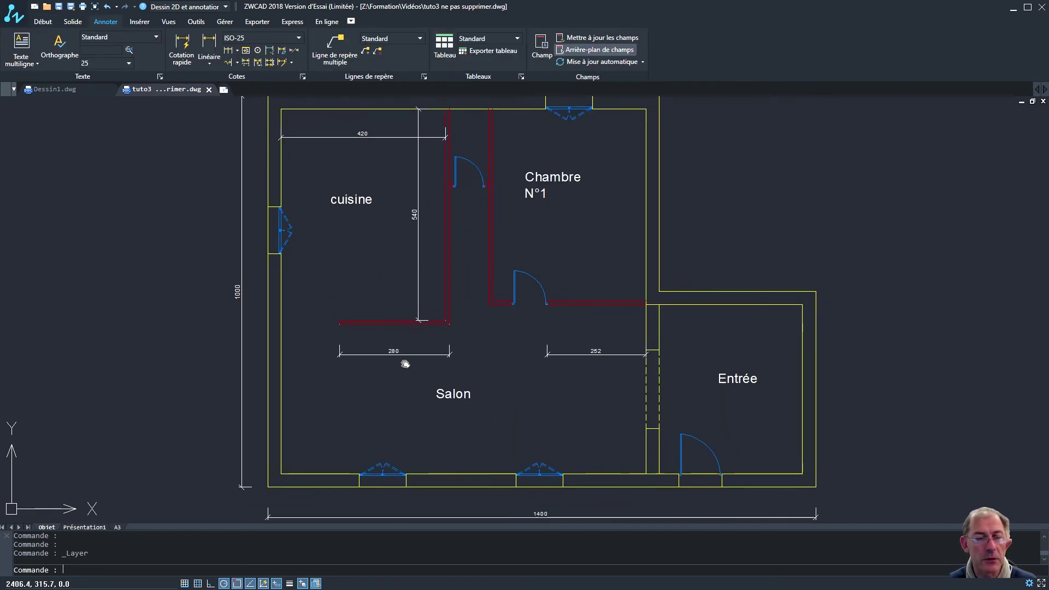
{"action": "left_click", "coordinate": [270, 51]}
{"action": "mouse_move", "coordinate": [425, 420]}
{"action": "left_mouse_down"}
{"action": "mouse_move", "coordinate": [606, 238]}
{"action": "mouse_move", "coordinate": [797, 142]}
{"action": "mouse_move", "coordinate": [797, 159]}
{"action": "mouse_move", "coordinate": [785, 153]}
{"action": "left_mouse_up"}
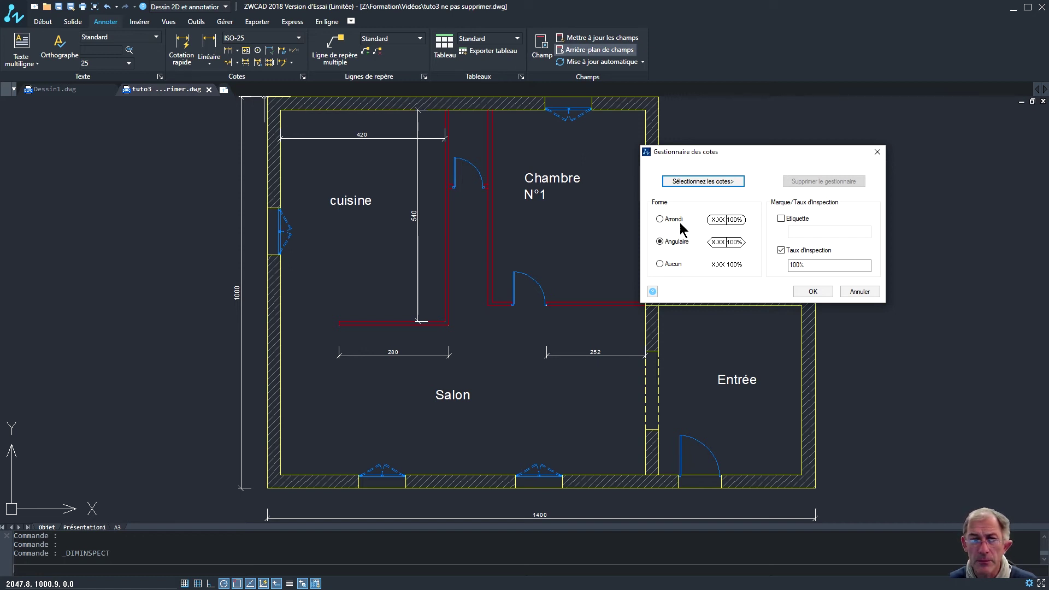
{"action": "left_click", "coordinate": [781, 219]}
{"action": "left_click", "coordinate": [803, 230]}
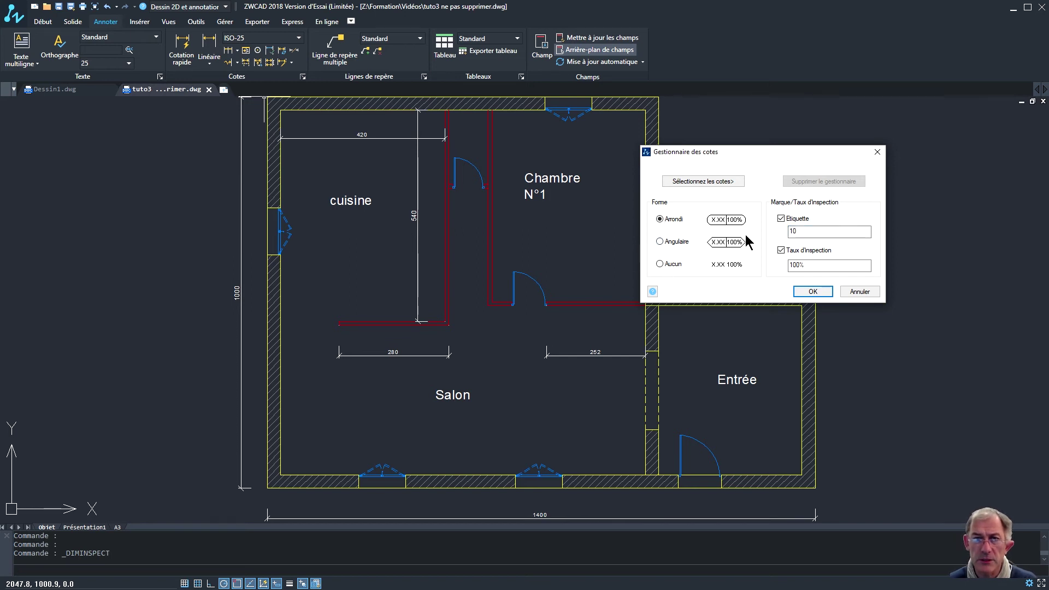
Step: Apply the inspection frame to the 280 and 252 dimensions above the Salon label
{"action": "left_click", "coordinate": [716, 183]}
{"action": "left_click", "coordinate": [573, 333]}
{"action": "left_click", "coordinate": [433, 358]}
{"action": "key", "text": "Return"}
{"action": "left_click", "coordinate": [450, 556]}
Step: Examine the inspection frames on the two Salon dimensions up close and within the whole plan
{"action": "scroll", "coordinate": [468, 344], "scroll_direction": "up", "scroll_amount": 3}
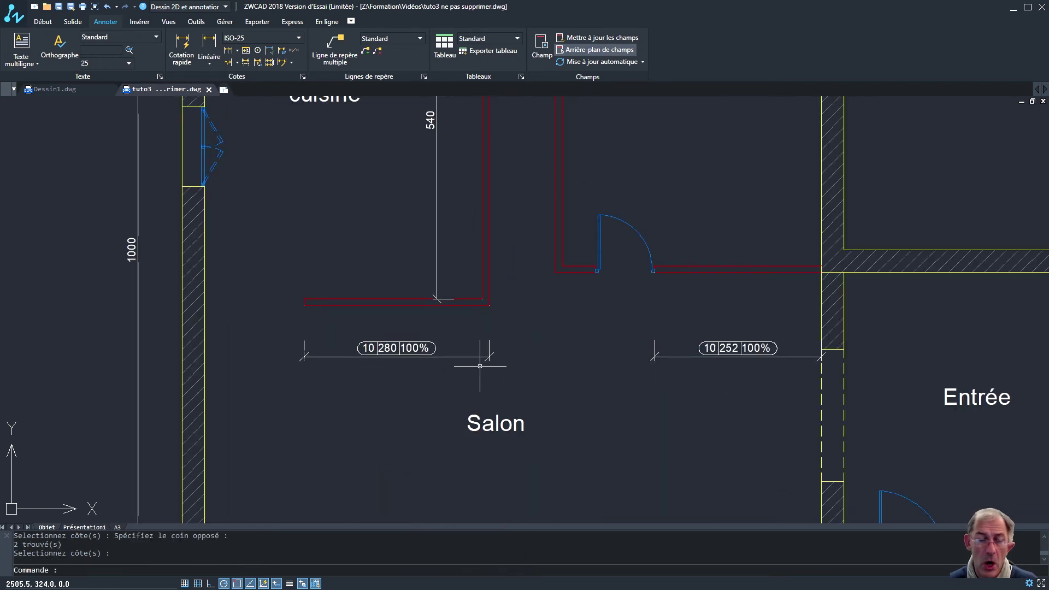
{"action": "scroll", "coordinate": [480, 366], "scroll_direction": "down", "scroll_amount": 3}
{"action": "scroll", "coordinate": [592, 370], "scroll_direction": "up", "scroll_amount": 3}
{"action": "scroll", "coordinate": [592, 370], "scroll_direction": "down", "scroll_amount": 3}
{"action": "scroll", "coordinate": [436, 234], "scroll_direction": "up", "scroll_amount": 3}
{"action": "scroll", "coordinate": [436, 234], "scroll_direction": "down", "scroll_amount": 3}
{"action": "scroll", "coordinate": [396, 278], "scroll_direction": "up", "scroll_amount": 3}
{"action": "mouse_move", "coordinate": [397, 280]}
{"action": "middle_mouse_down"}
{"action": "mouse_move", "coordinate": [382, 300]}
{"action": "mouse_move", "coordinate": [415, 303]}
{"action": "middle_mouse_up"}
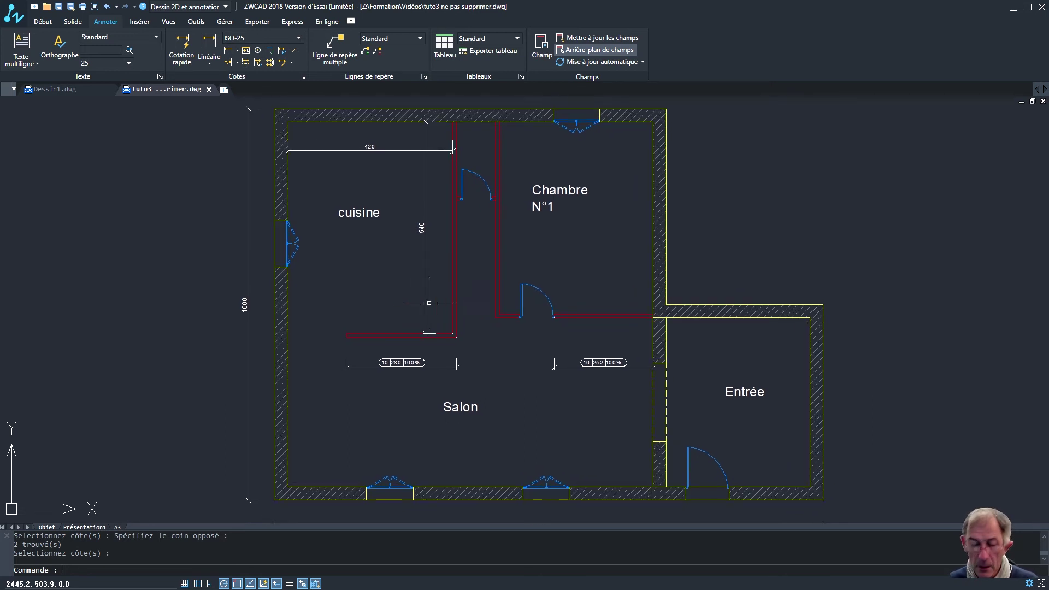
{"action": "middle_click_drag", "start_coordinate": [470, 305], "coordinate": [492, 308]}
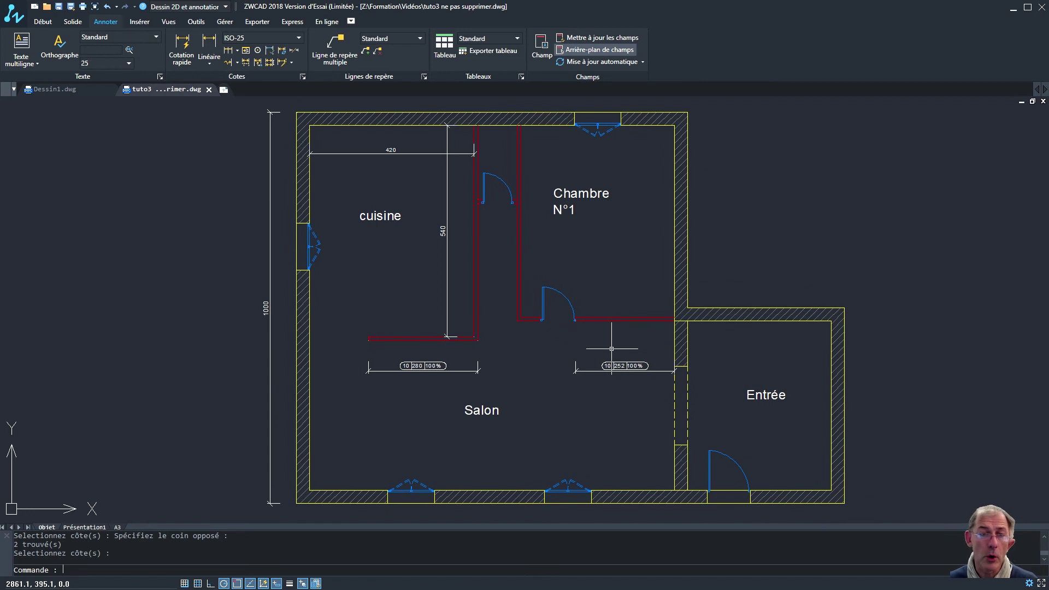
{"action": "middle_click_drag", "start_coordinate": [445, 333], "coordinate": [456, 340]}
{"action": "middle_click_drag", "start_coordinate": [467, 298], "coordinate": [478, 301]}
Step: Check the drawing's dates and editing time with the TIME command and close the text window
{"action": "type", "text": "time"}
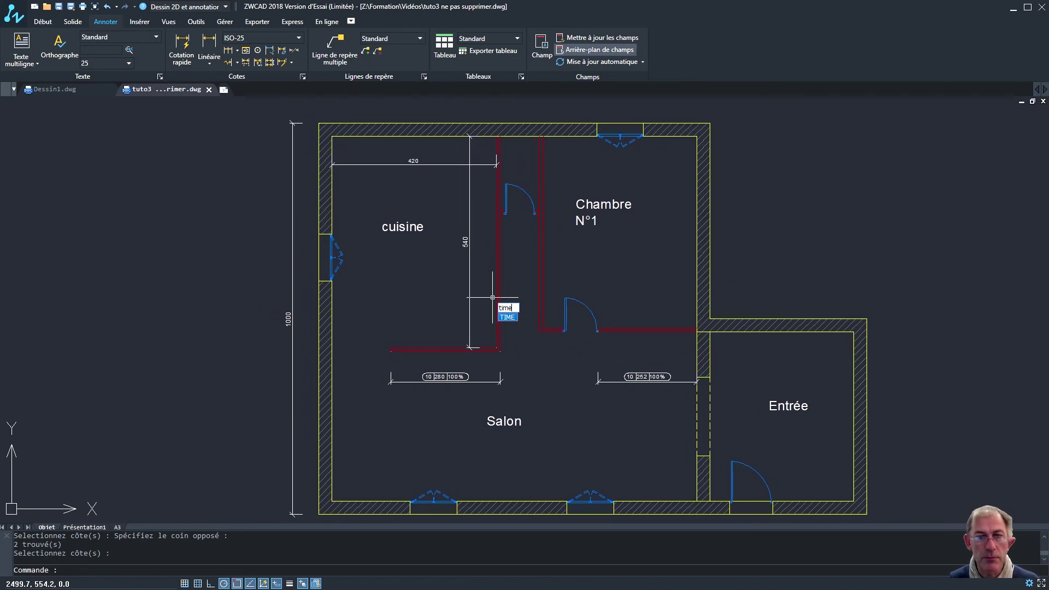
{"action": "key", "text": "Return"}
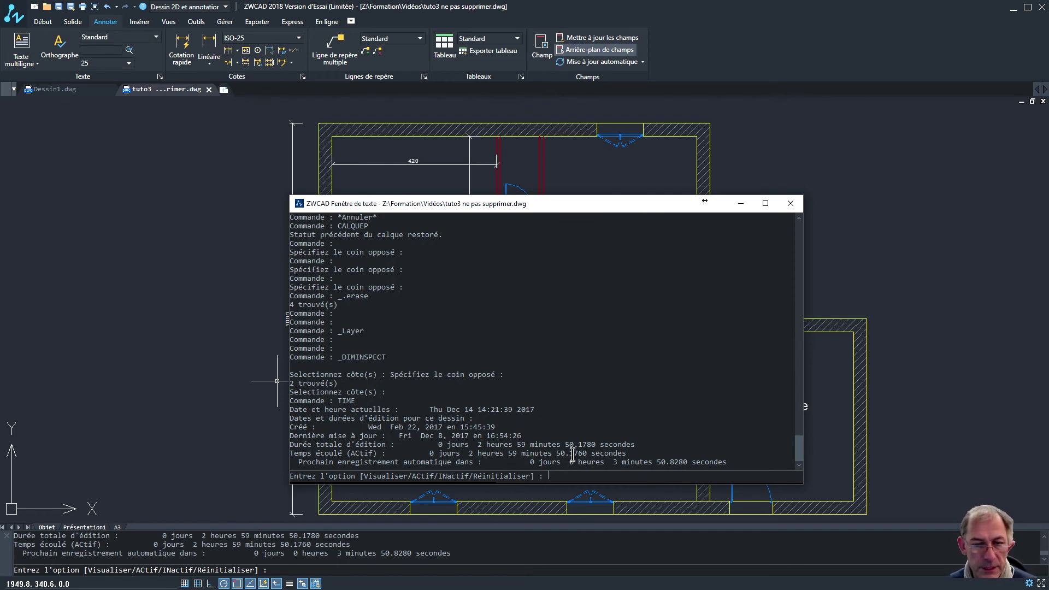
{"action": "left_click", "coordinate": [790, 203]}
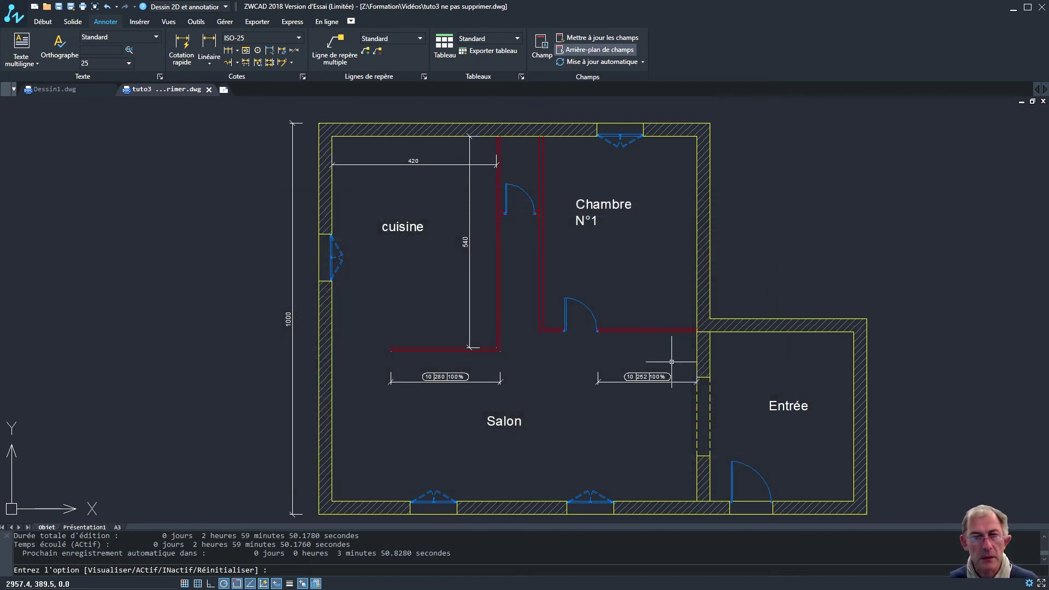
{"action": "middle_click_drag", "start_coordinate": [610, 380], "coordinate": [609, 375]}
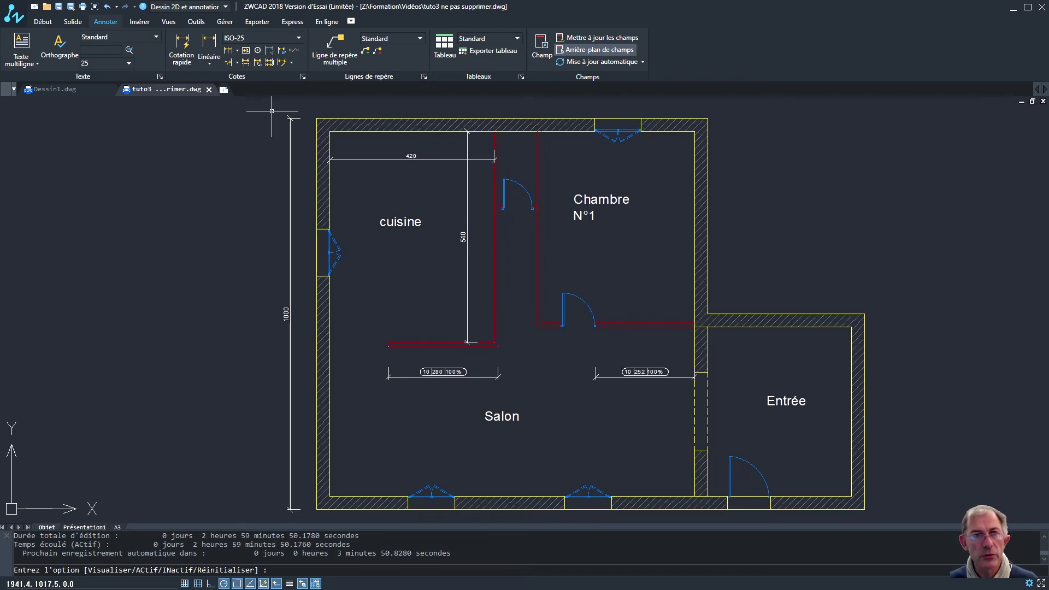
Step: Open the user interface customization dialog and reposition it so that it is entirely visible
{"action": "left_click", "coordinate": [225, 22]}
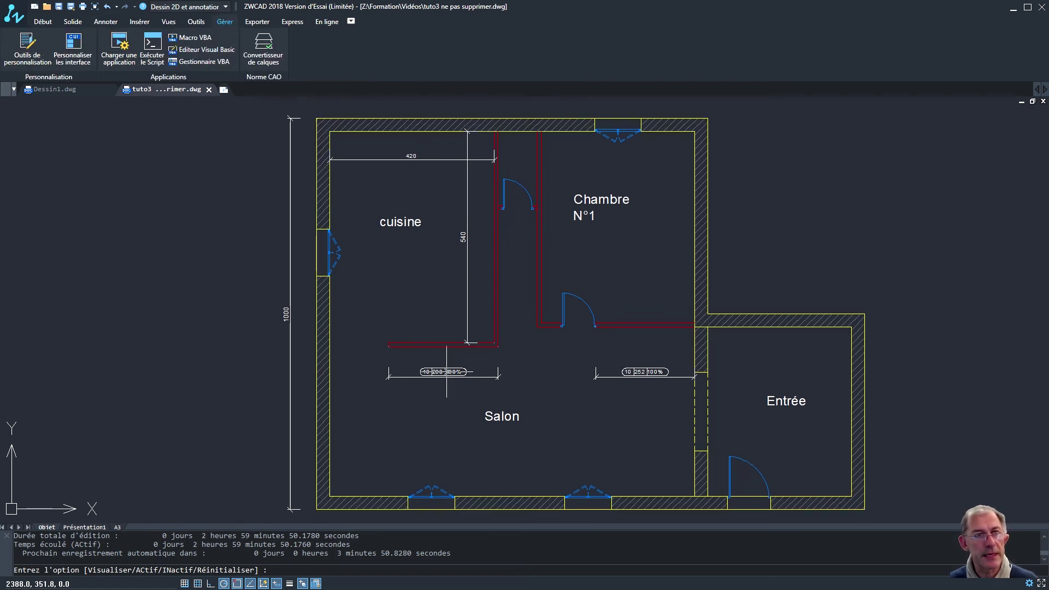
{"action": "mouse_move", "coordinate": [415, 267]}
{"action": "middle_mouse_down"}
{"action": "mouse_move", "coordinate": [424, 264]}
{"action": "mouse_move", "coordinate": [390, 265]}
{"action": "middle_mouse_up"}
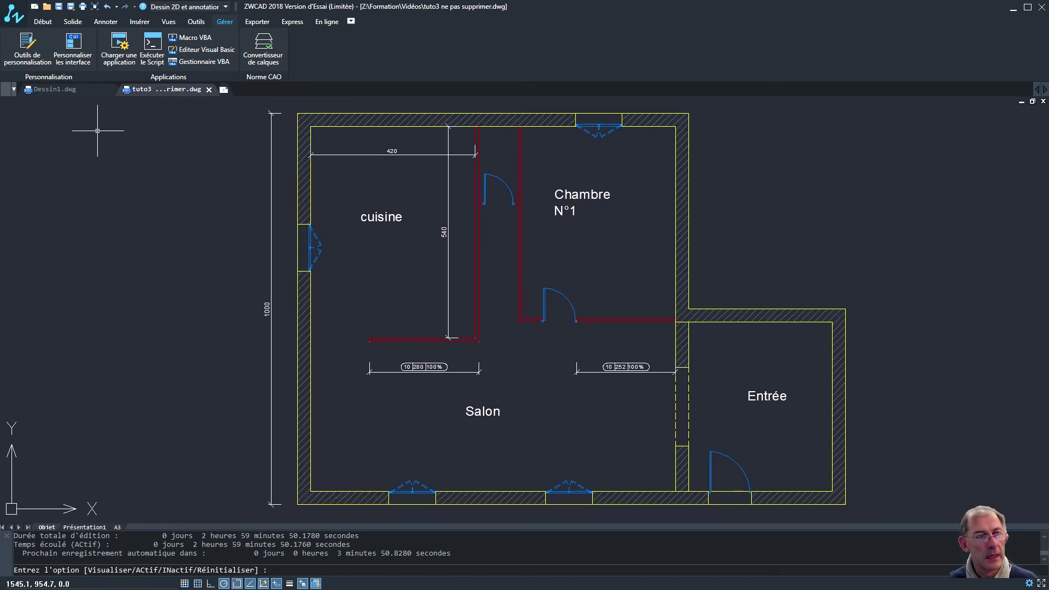
{"action": "left_click", "coordinate": [66, 63]}
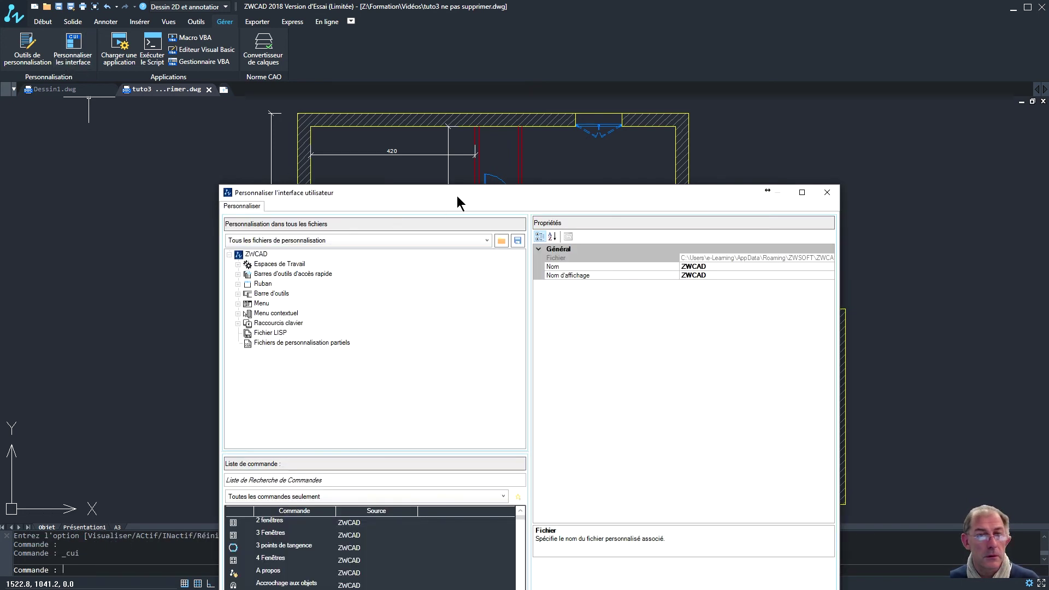
{"action": "left_click_drag", "start_coordinate": [457, 198], "coordinate": [473, 42]}
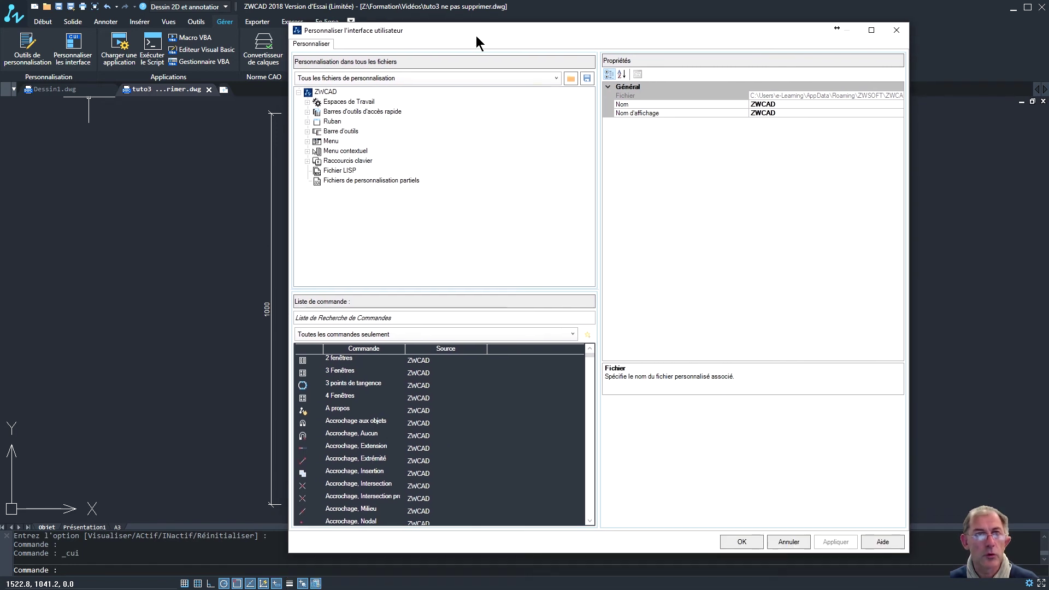
Step: Browse the Ruban node in the customization tree and expand the Menu node to view its menus
{"action": "left_click", "coordinate": [309, 122]}
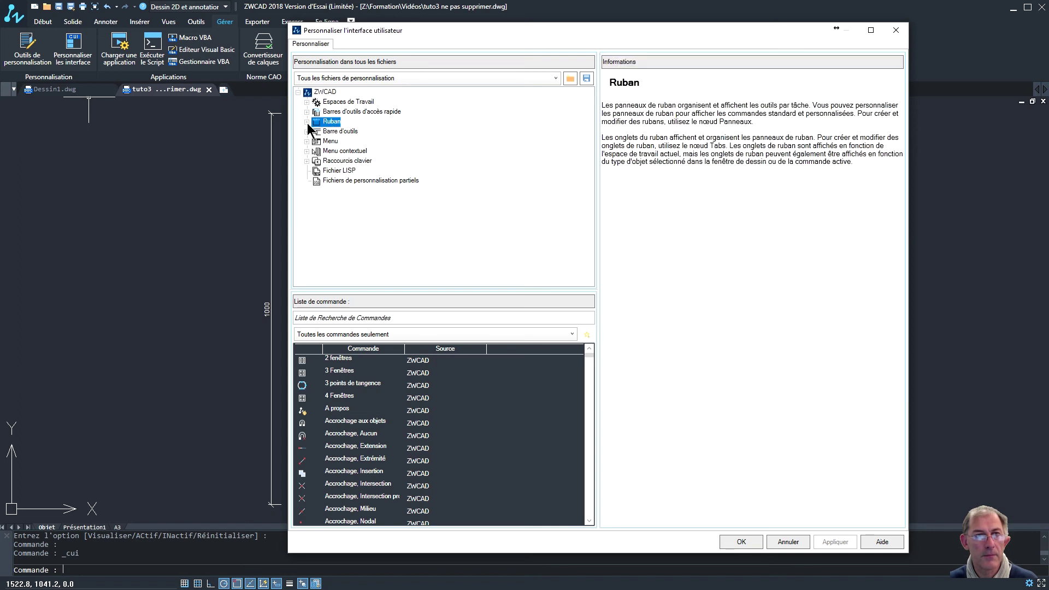
{"action": "left_click", "coordinate": [306, 122]}
{"action": "left_click", "coordinate": [306, 121]}
{"action": "left_click", "coordinate": [309, 141]}
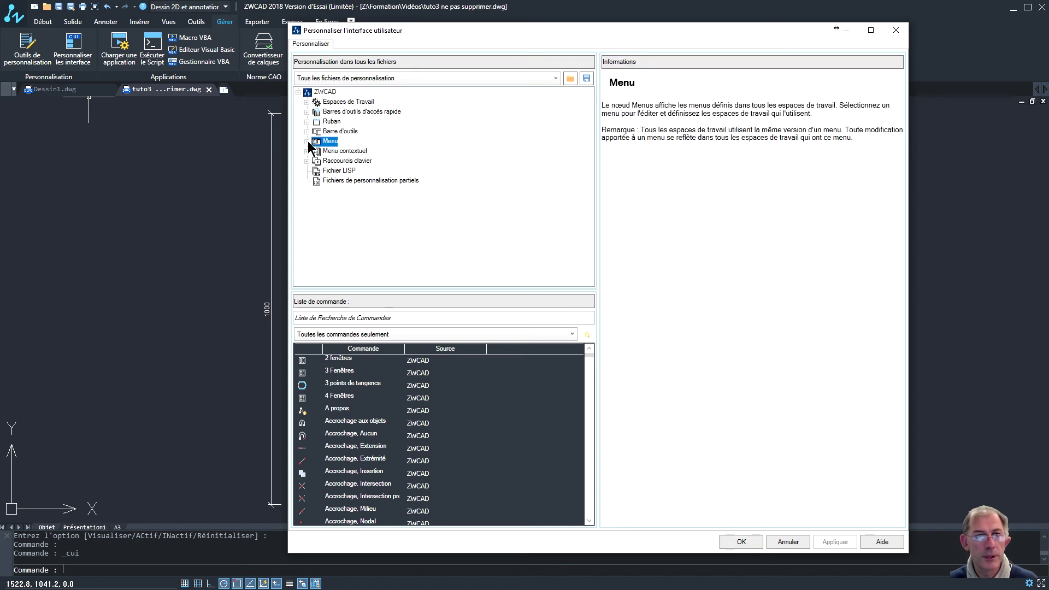
{"action": "left_click", "coordinate": [306, 141]}
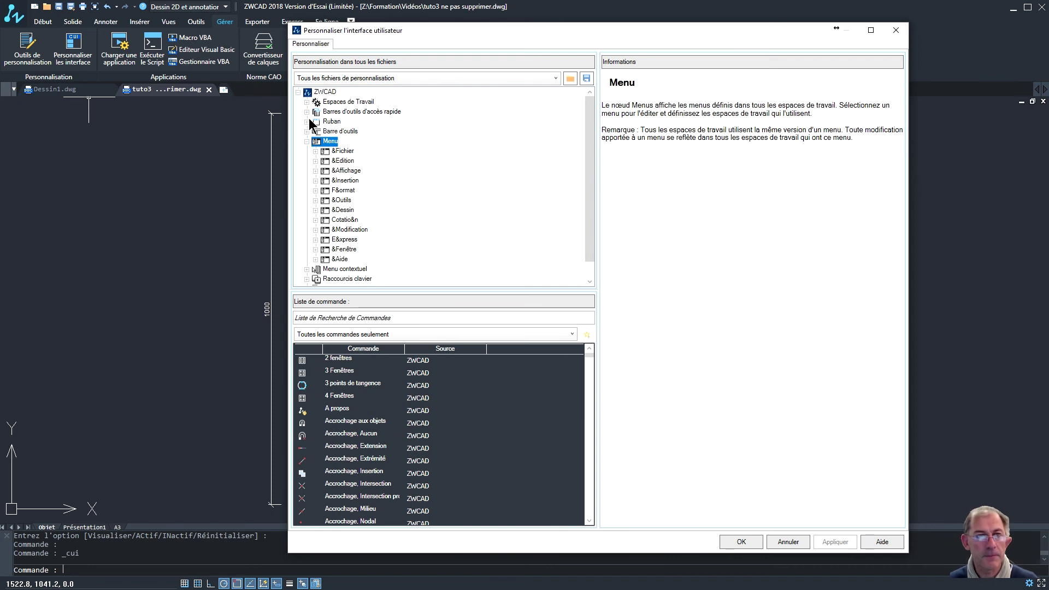
Step: Collapse the Menu node, expand Ruban and look through the ribbon tabs listed under Position tabulation
{"action": "left_click", "coordinate": [306, 141]}
{"action": "left_click", "coordinate": [306, 121]}
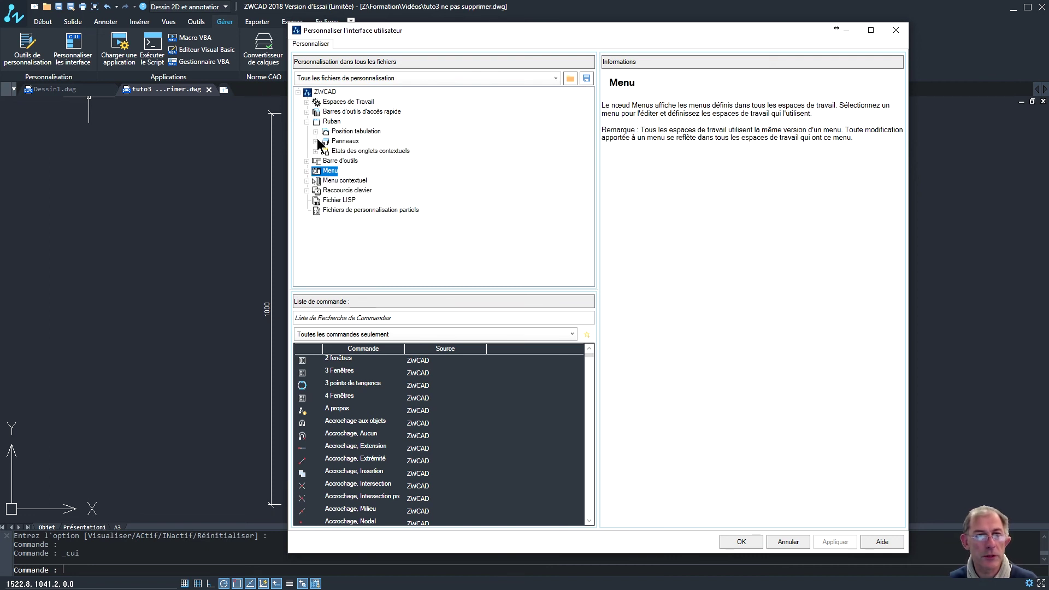
{"action": "left_click", "coordinate": [316, 131]}
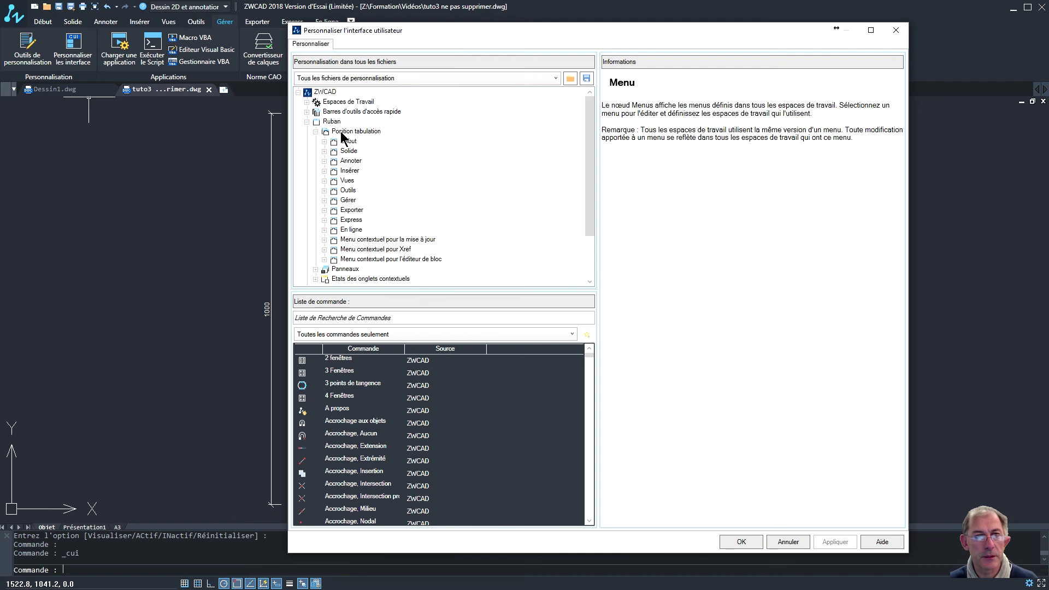
{"action": "left_click", "coordinate": [316, 131]}
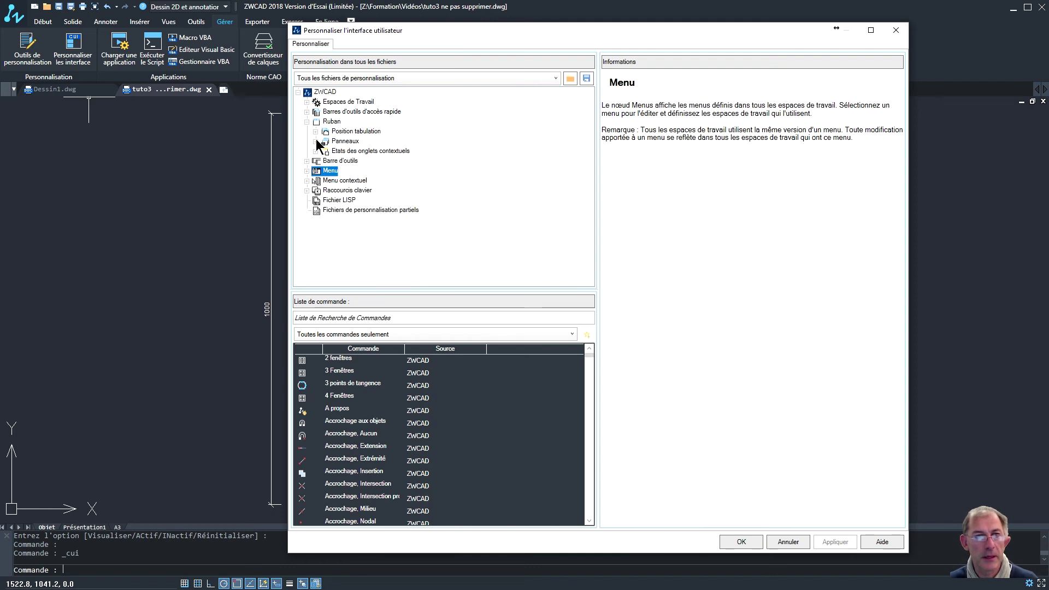
Step: Expand Panneaux down to Rangée 1 of the Début - Dessin panel and inspect the properties of its Ligne button
{"action": "left_click", "coordinate": [316, 141]}
{"action": "left_click", "coordinate": [345, 153]}
{"action": "left_click", "coordinate": [324, 151]}
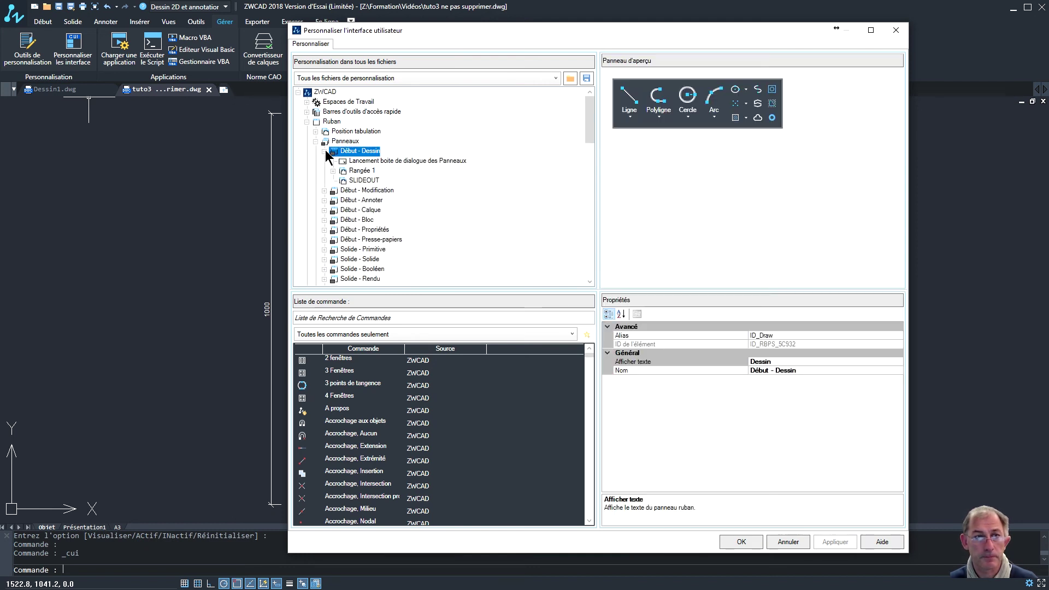
{"action": "left_click", "coordinate": [333, 171]}
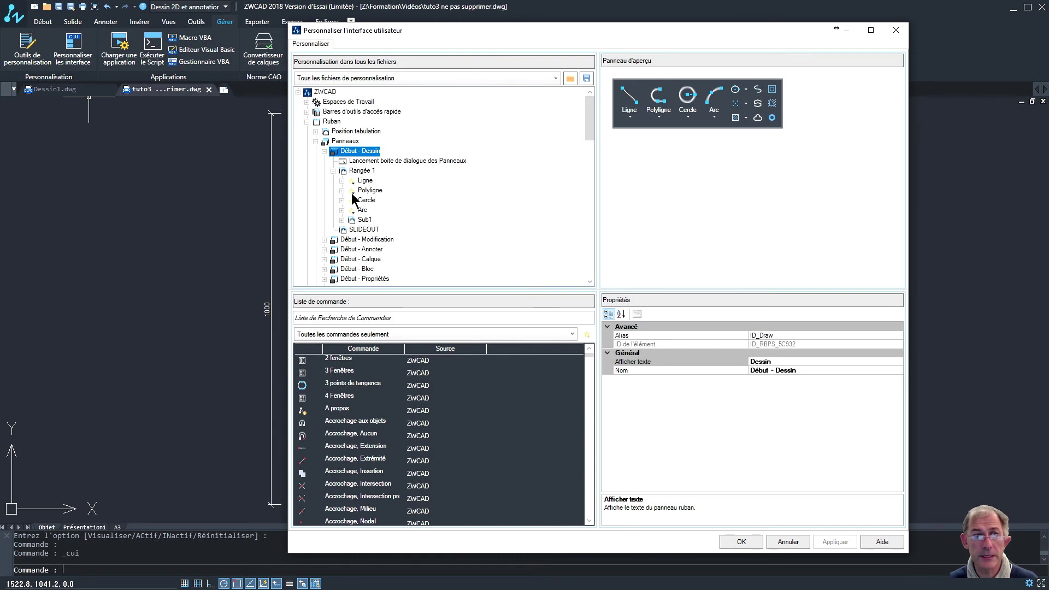
{"action": "left_click", "coordinate": [365, 180]}
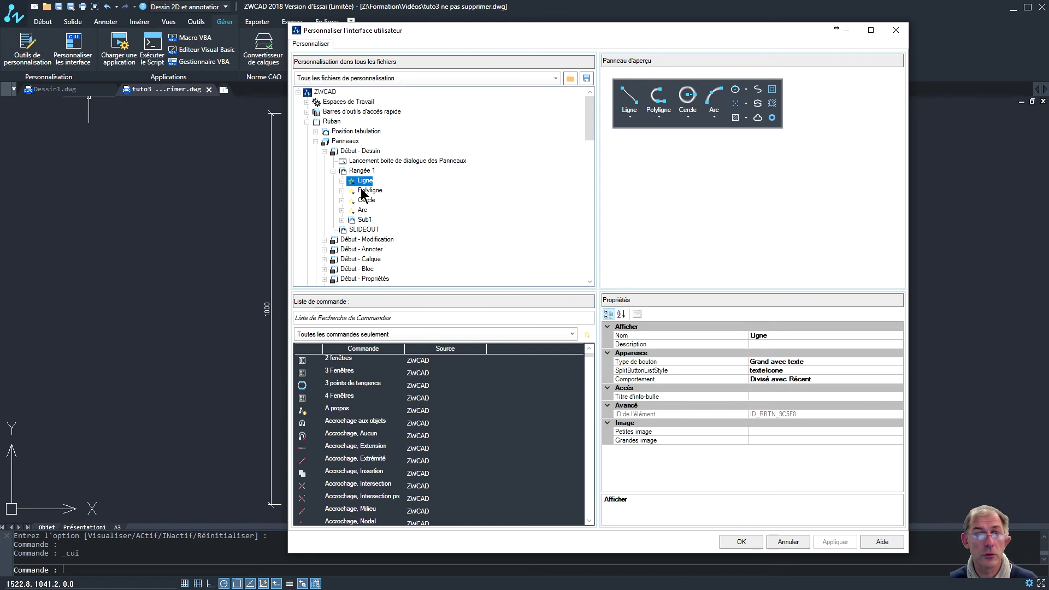
{"action": "scroll", "coordinate": [588, 366], "scroll_direction": "down", "scroll_amount": 2}
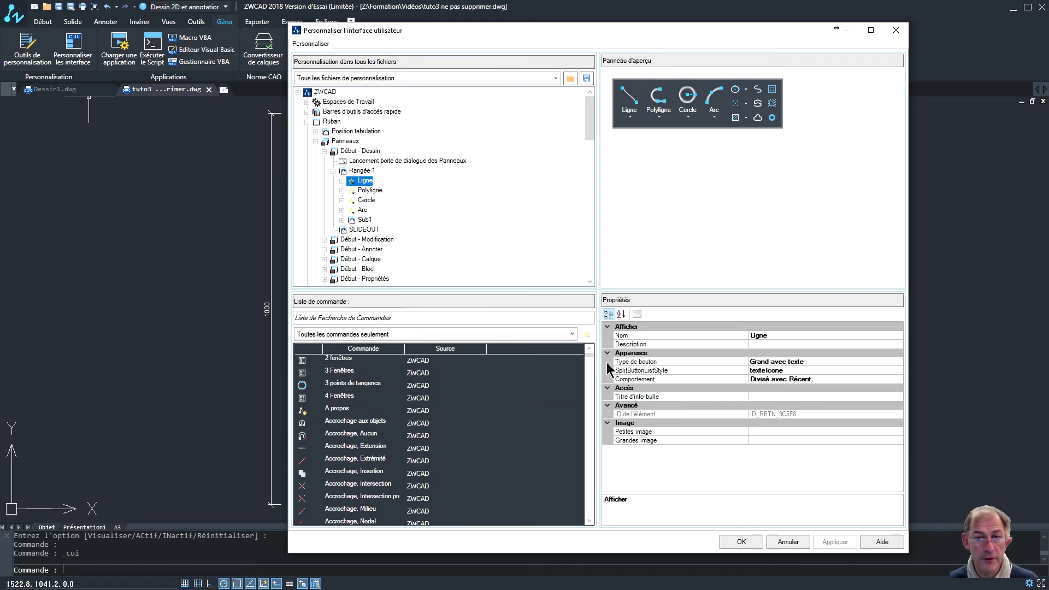
Step: Filter the command list with "li" and add the Multiligne command after Ligne in Rangée 1 of Début - Dessin
{"action": "scroll", "coordinate": [588, 366], "scroll_direction": "down", "scroll_amount": 3}
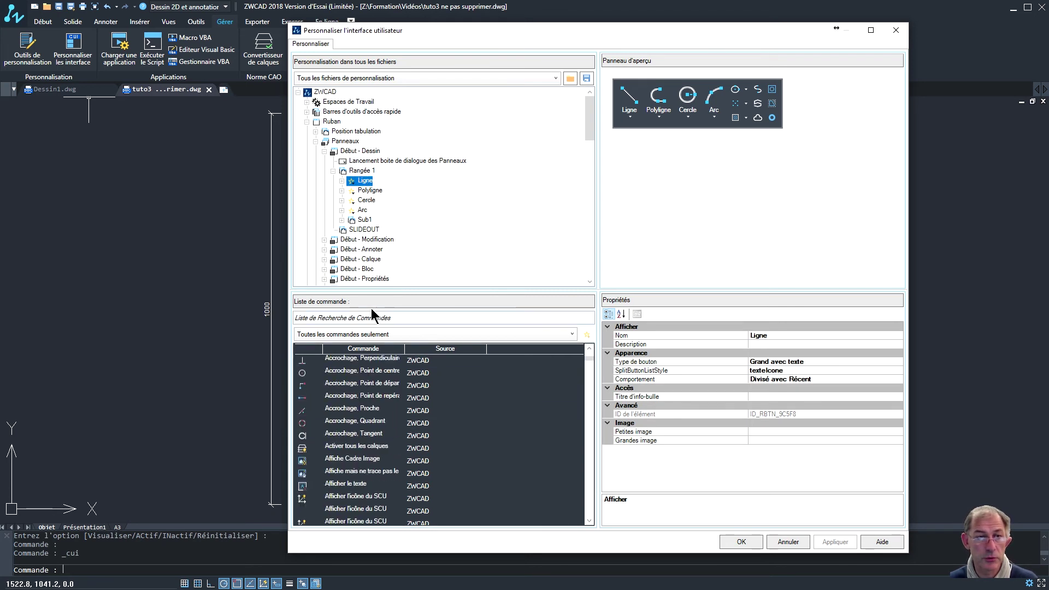
{"action": "left_click", "coordinate": [479, 320]}
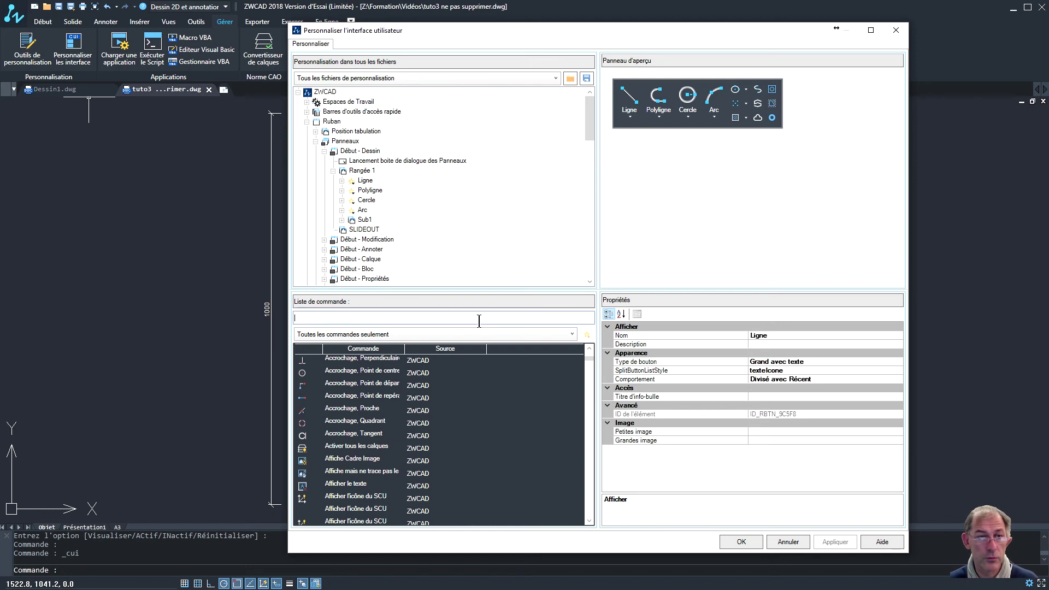
{"action": "type", "text": "li"}
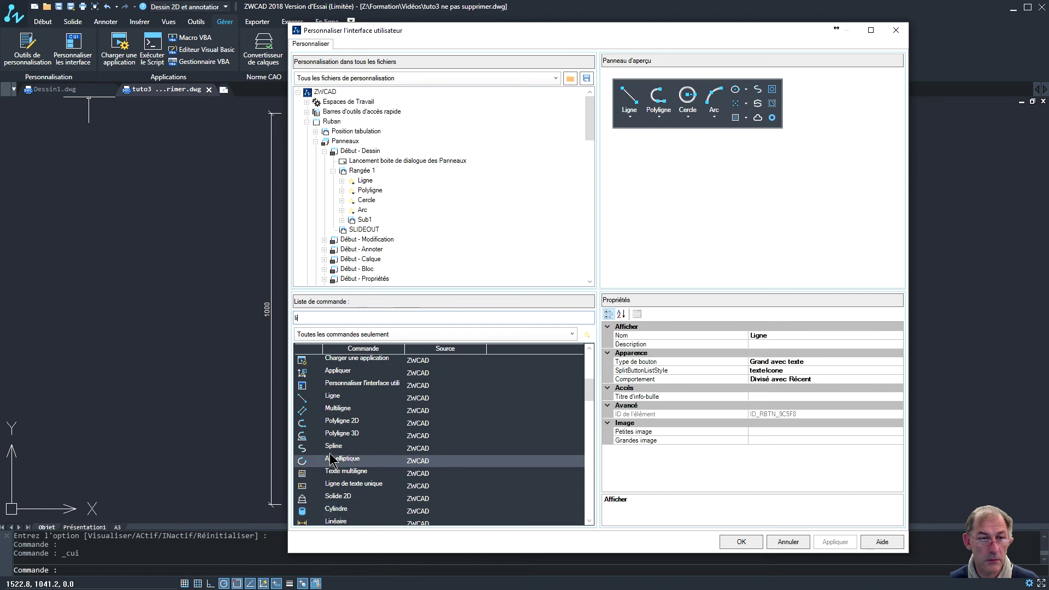
{"action": "left_click_drag", "start_coordinate": [340, 420], "coordinate": [381, 182]}
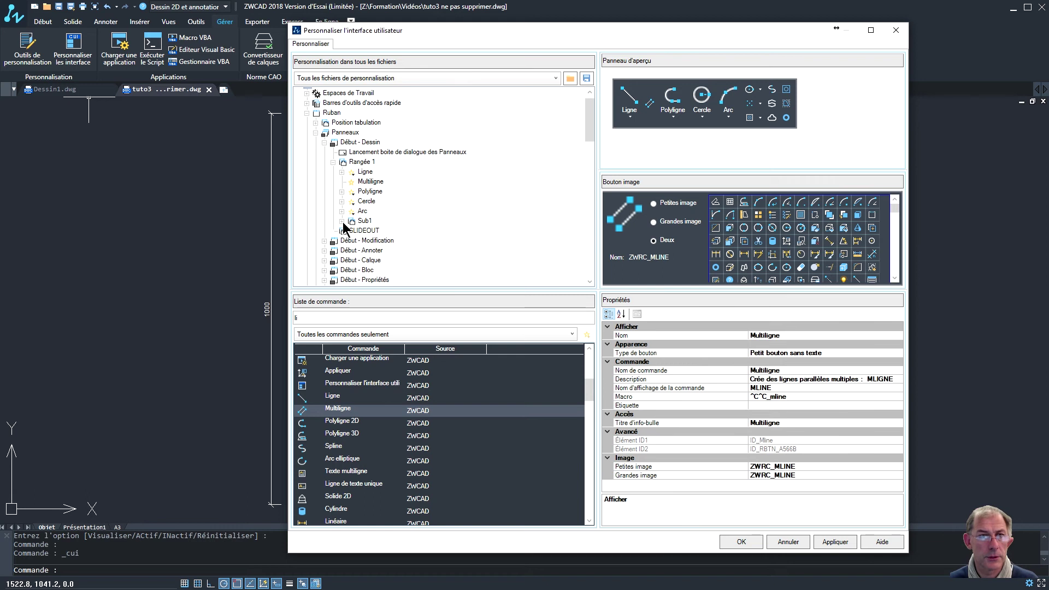
Step: Add a second Multiligne command at the end of Rangée 1 and delete the Sub1 group from that row
{"action": "mouse_move", "coordinate": [347, 416]}
{"action": "left_mouse_down"}
{"action": "mouse_move", "coordinate": [381, 238]}
{"action": "mouse_move", "coordinate": [371, 164]}
{"action": "left_mouse_up"}
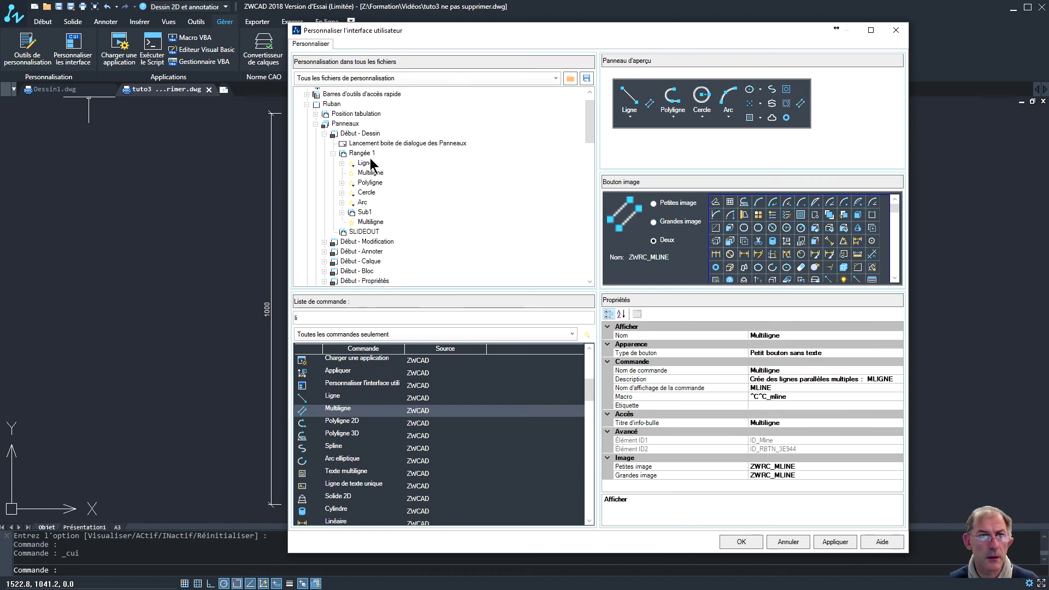
{"action": "left_click", "coordinate": [362, 213]}
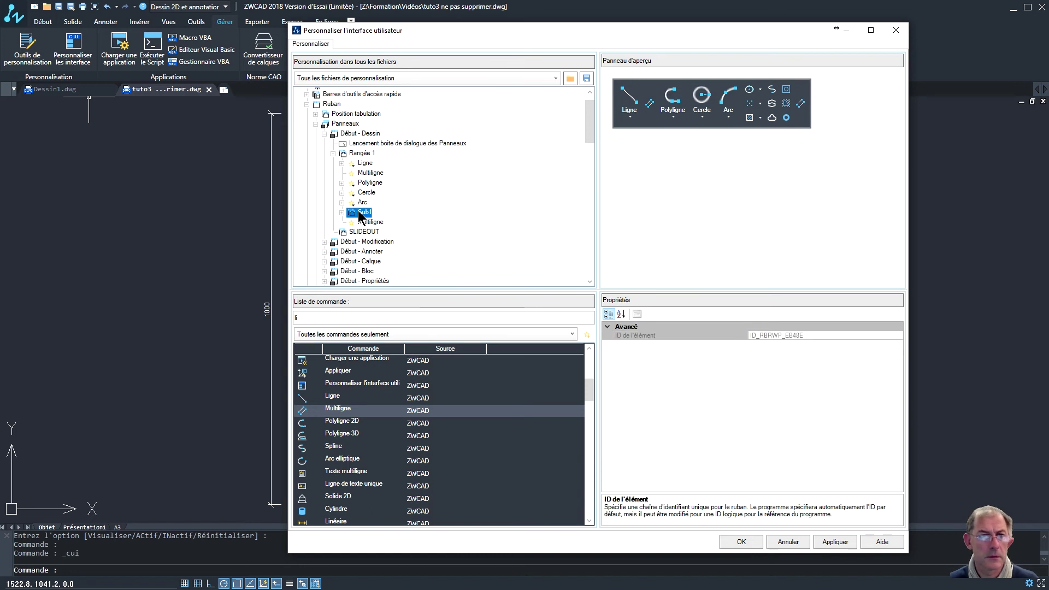
{"action": "right_click", "coordinate": [361, 216]}
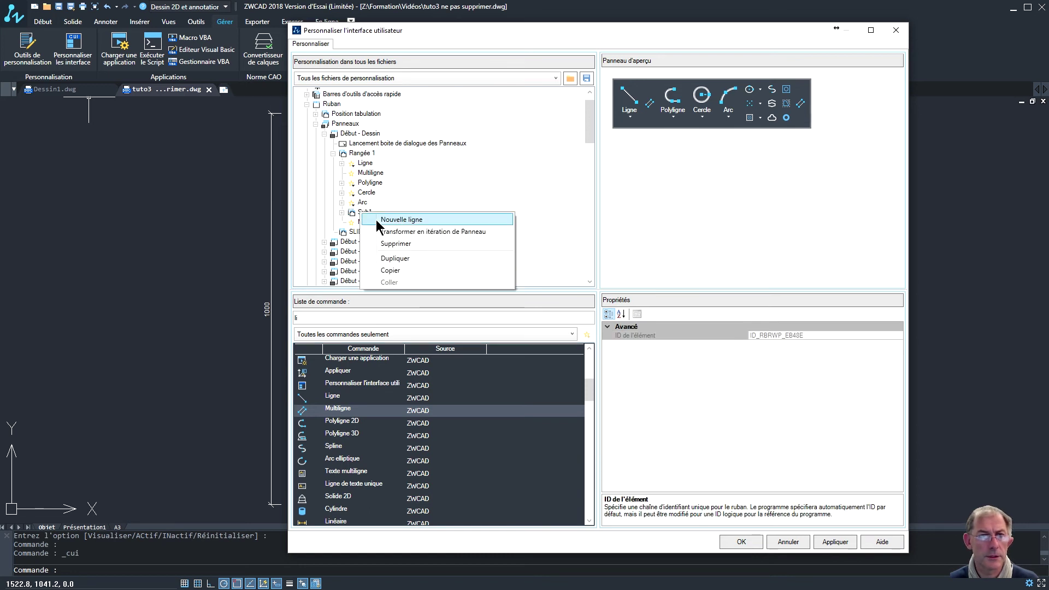
{"action": "left_click", "coordinate": [392, 249]}
Step: Set the button type of the last Multiligne in Rangée 1 to Grand avec texte and apply it
{"action": "left_click", "coordinate": [607, 318]}
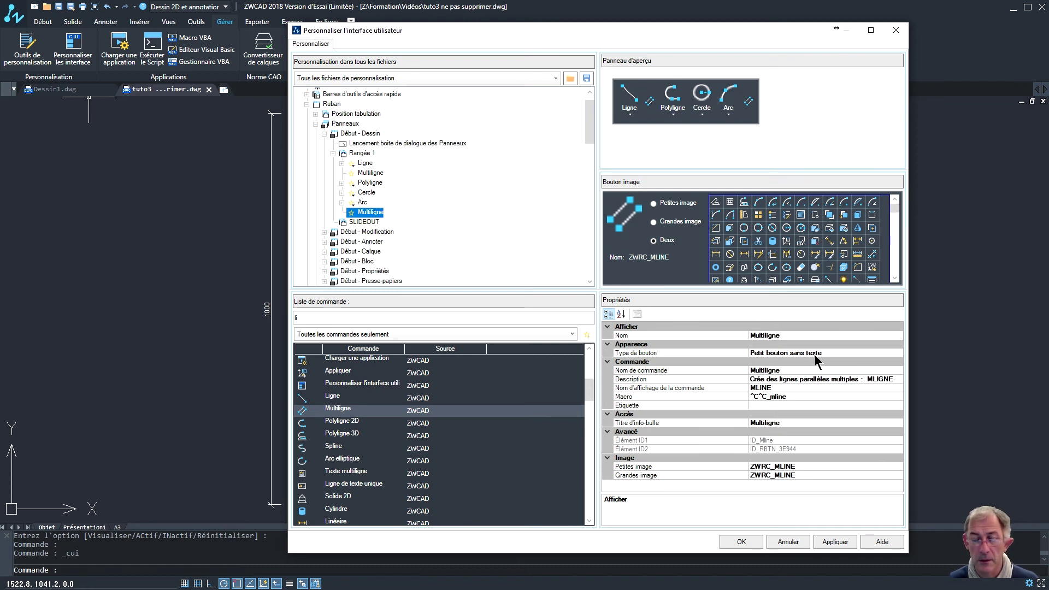
{"action": "left_click", "coordinate": [802, 353]}
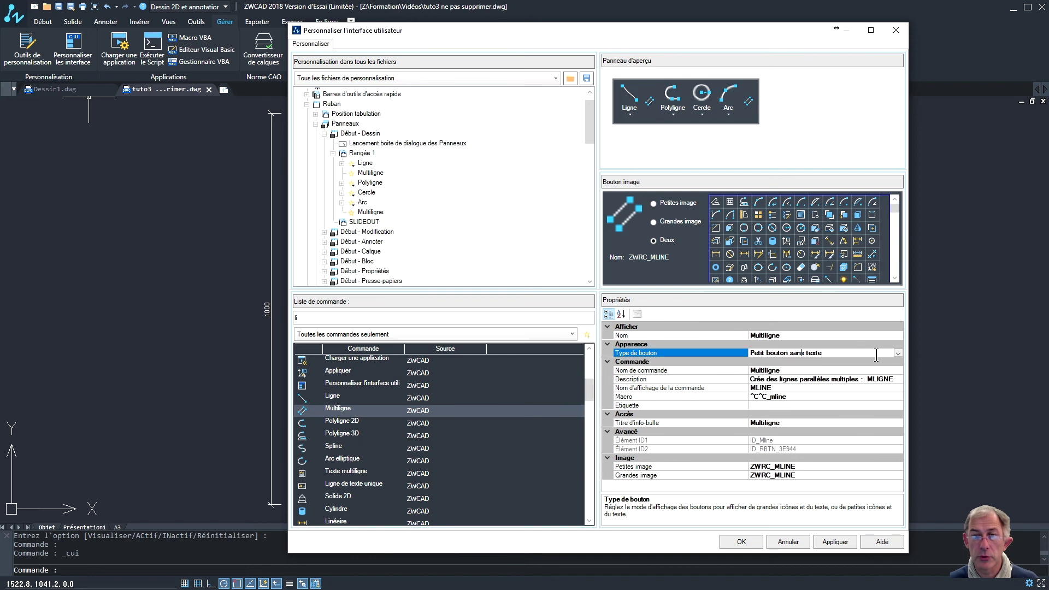
{"action": "left_click", "coordinate": [898, 353]}
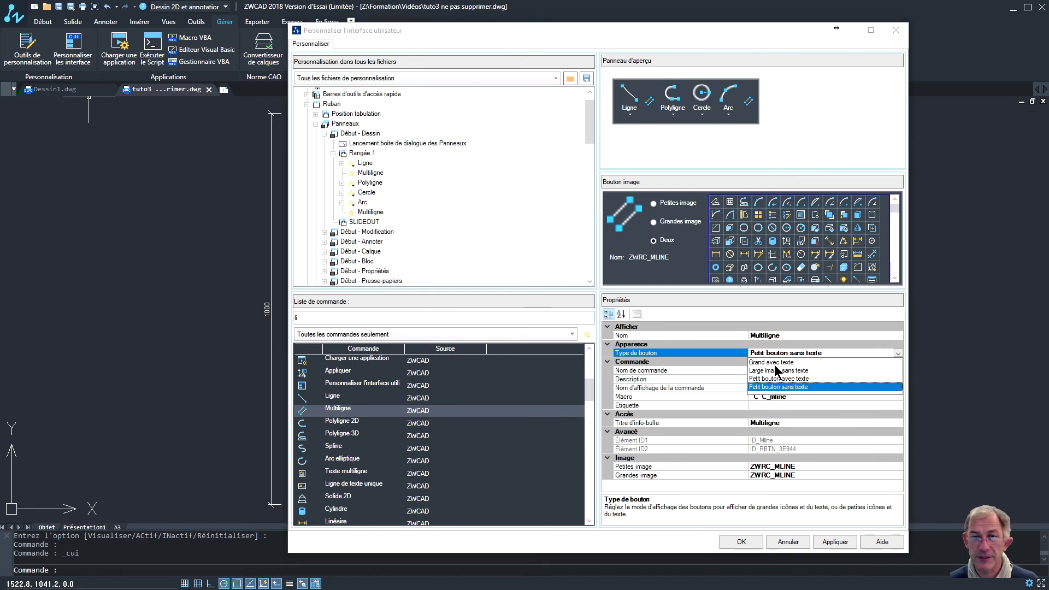
{"action": "left_click", "coordinate": [776, 362]}
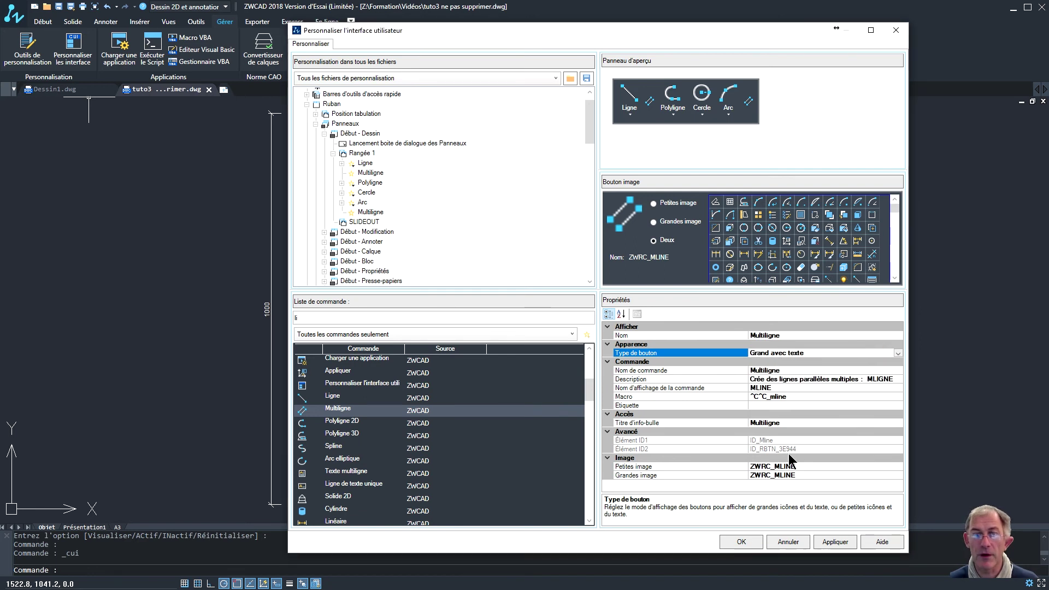
{"action": "left_click", "coordinate": [831, 547]}
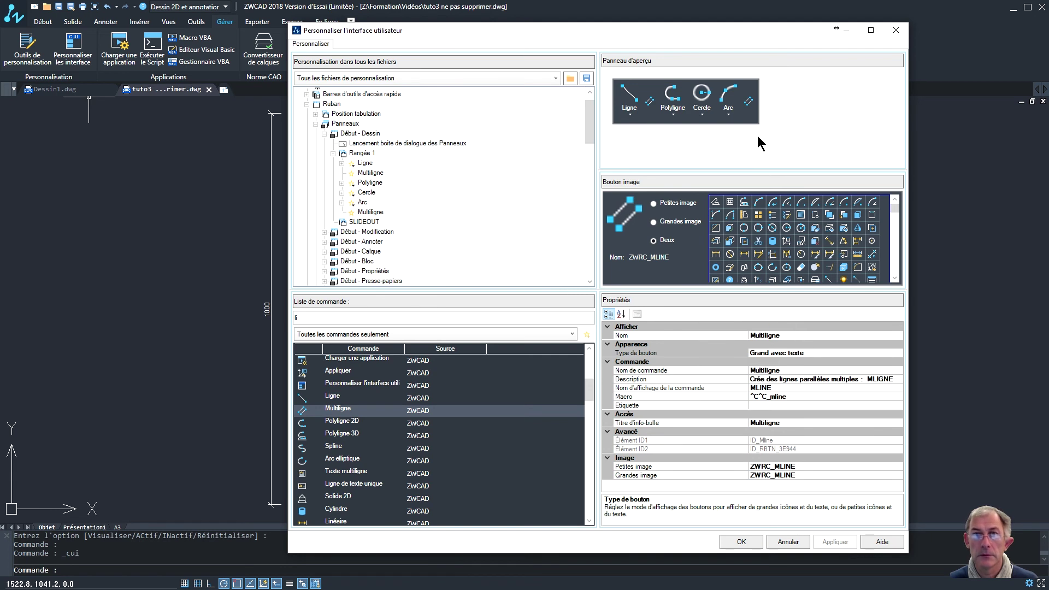
Step: Set that Multiligne's button type to Large image sans texte, accept the customization and check the Dessin panel on the Début ribbon
{"action": "left_click", "coordinate": [807, 353]}
{"action": "left_click", "coordinate": [898, 353]}
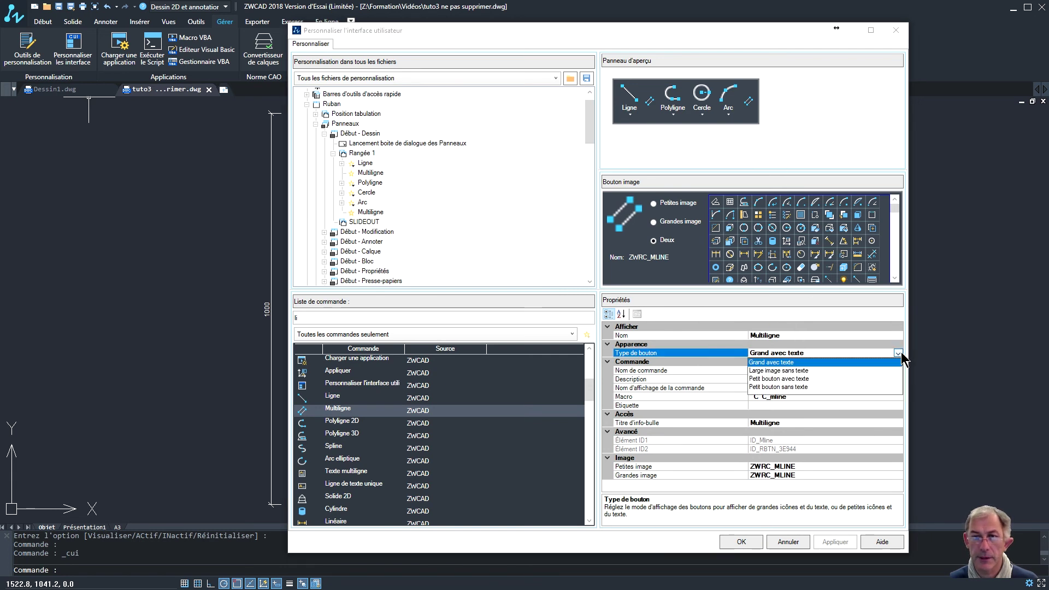
{"action": "left_click", "coordinate": [799, 370]}
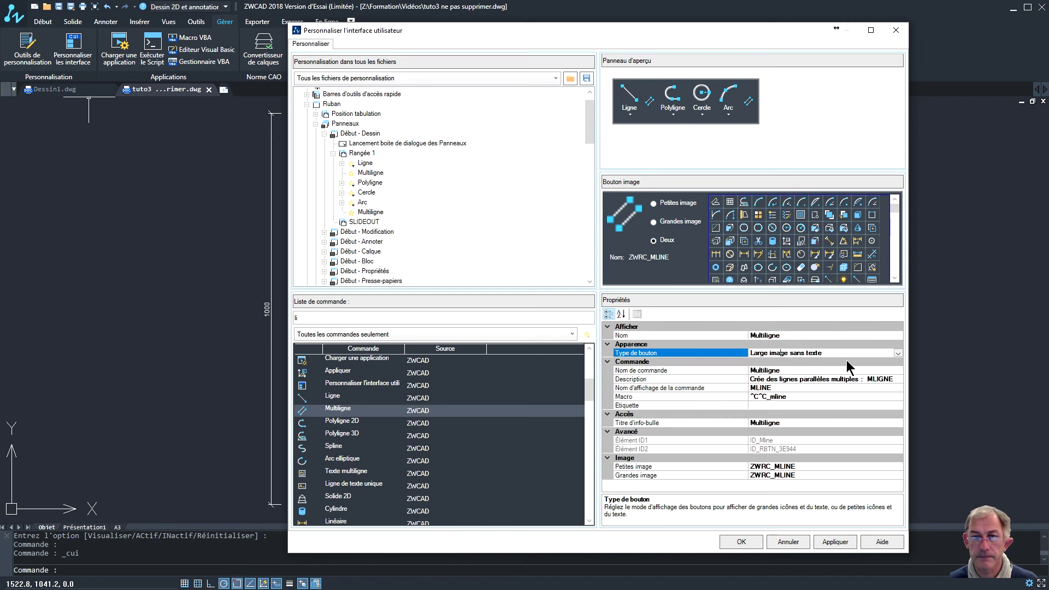
{"action": "left_click", "coordinate": [900, 353]}
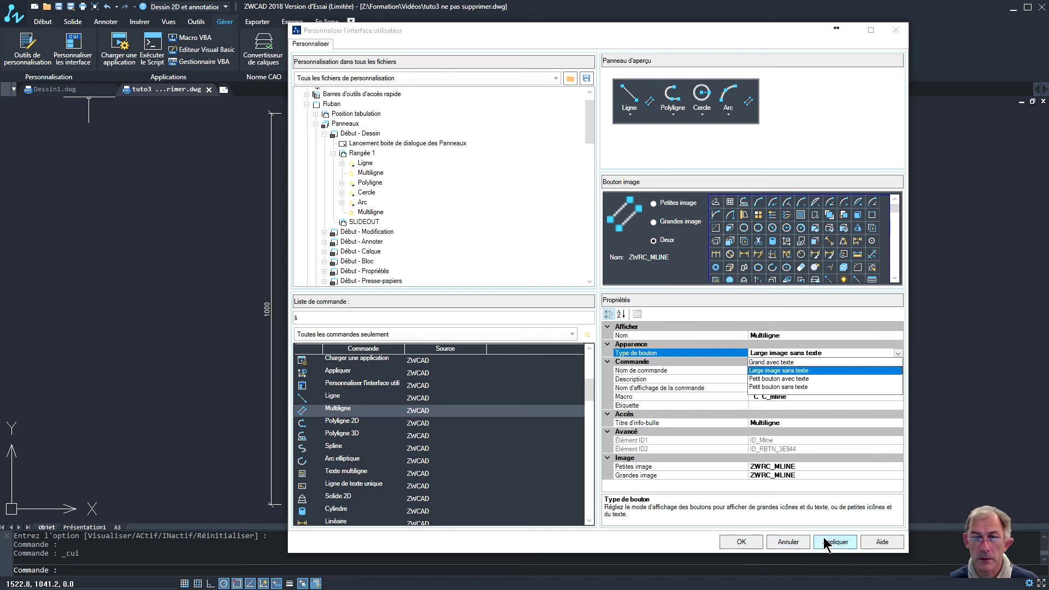
{"action": "left_click", "coordinate": [826, 540]}
{"action": "left_click", "coordinate": [741, 542]}
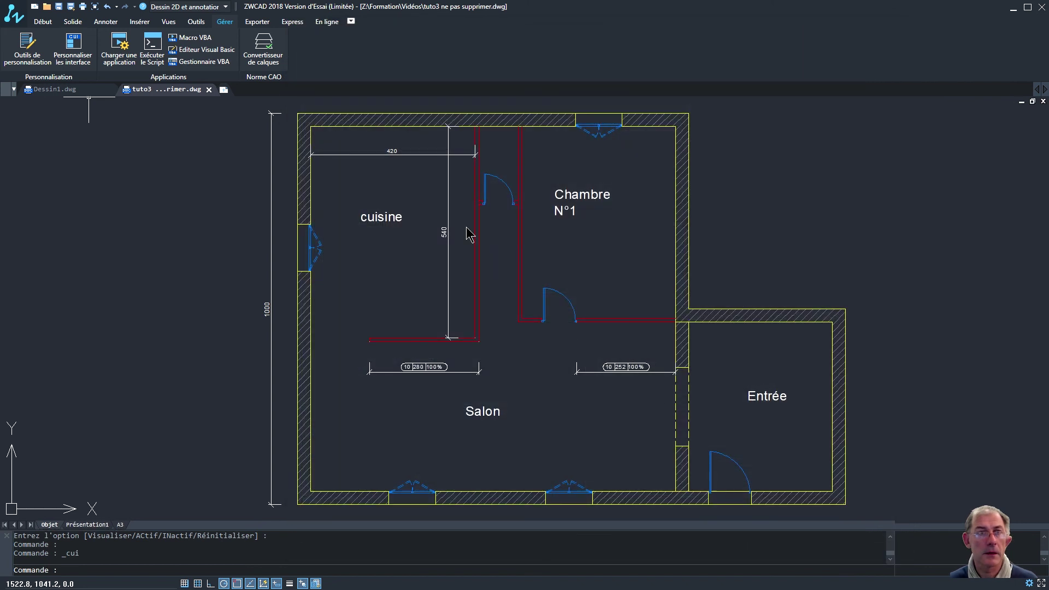
{"action": "left_click", "coordinate": [46, 23]}
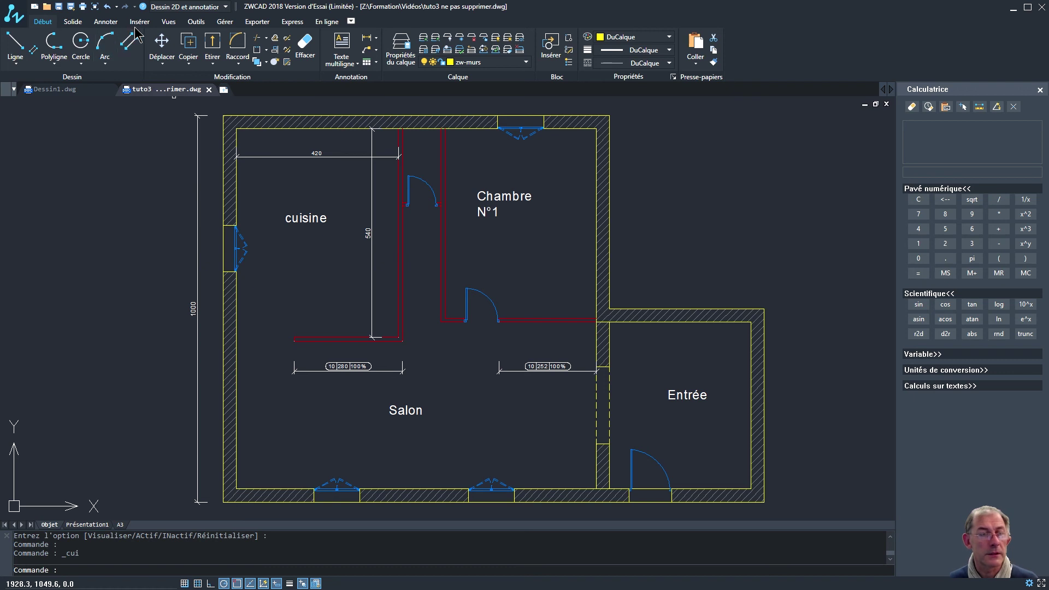
Step: Reopen the interface customization dialog and view the information on Fichiers de personnalisation partiels
{"action": "left_click", "coordinate": [200, 22]}
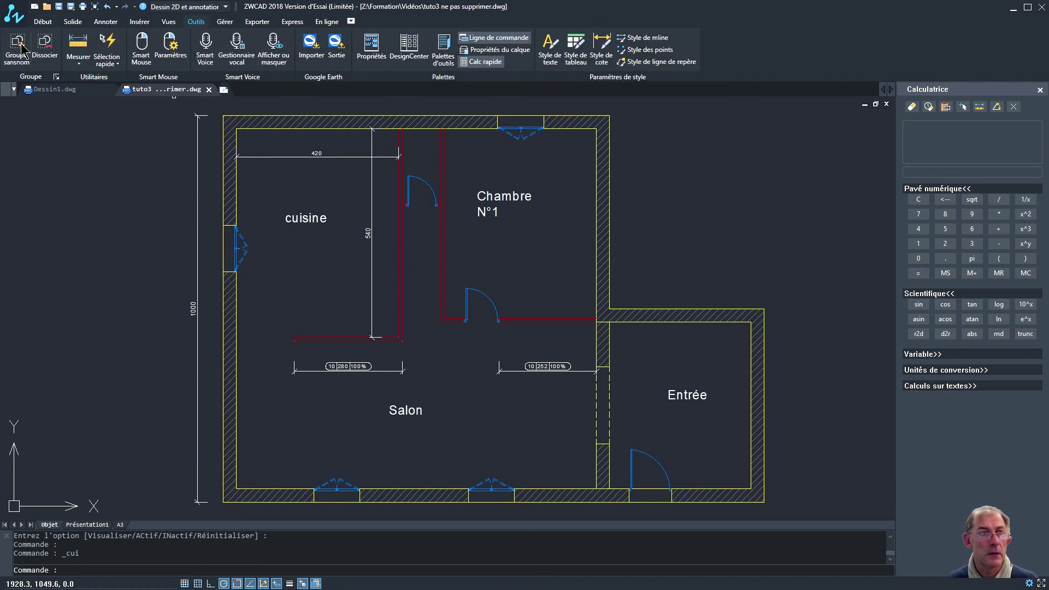
{"action": "left_click", "coordinate": [228, 23]}
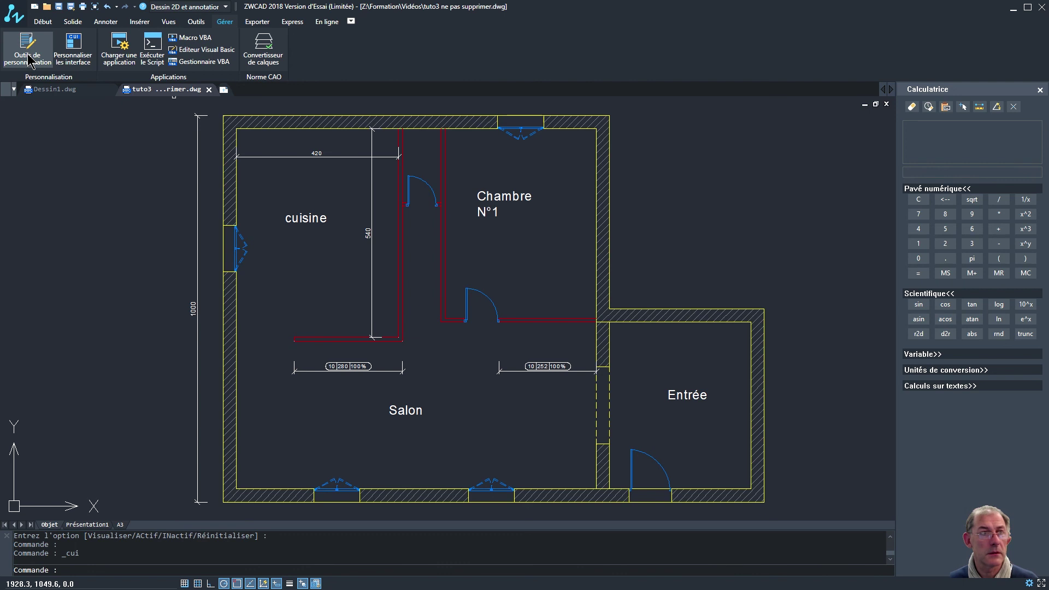
{"action": "left_click", "coordinate": [74, 61]}
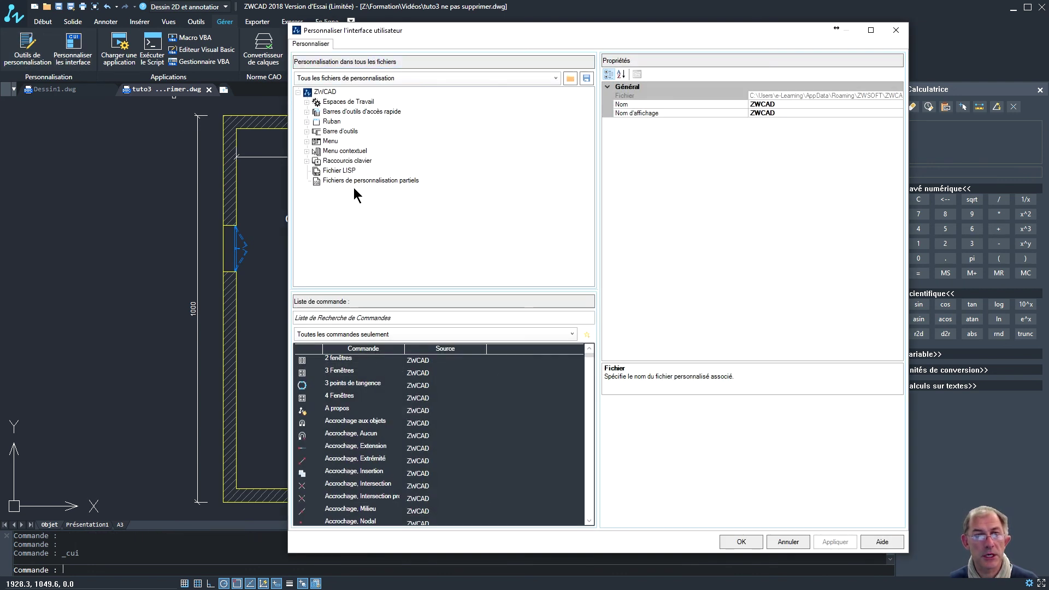
{"action": "left_click", "coordinate": [402, 183]}
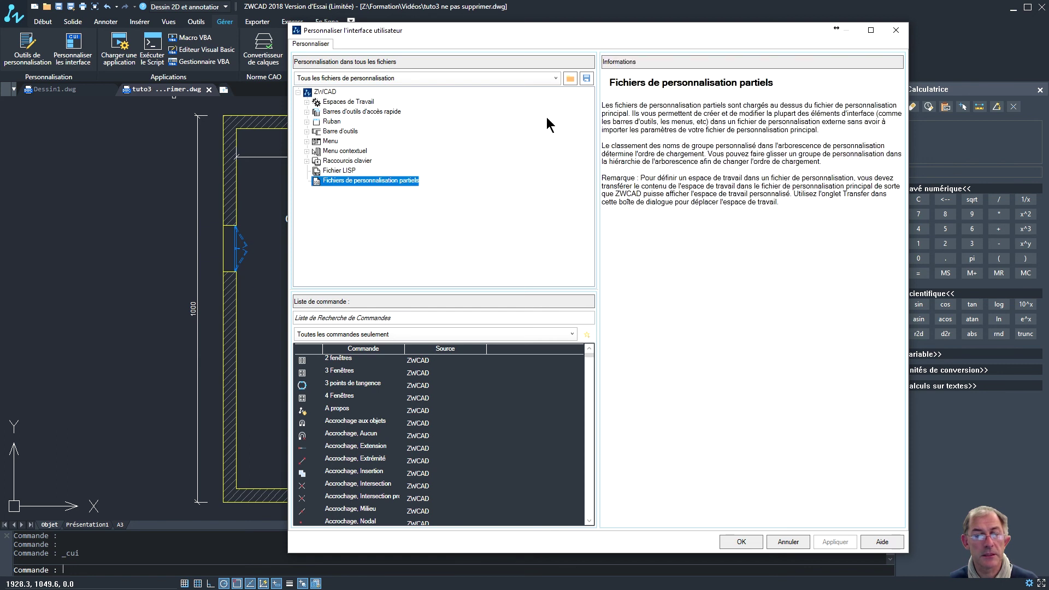
Step: Save all current customization files from the interface customization dialog
{"action": "right_click", "coordinate": [323, 182]}
{"action": "left_click", "coordinate": [443, 241]}
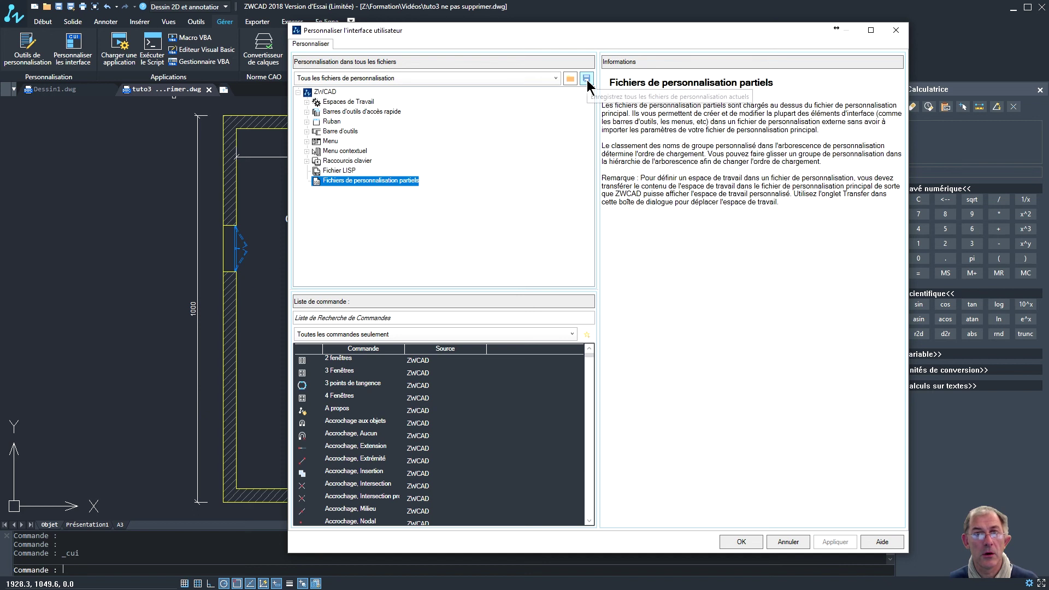
{"action": "left_click", "coordinate": [588, 81]}
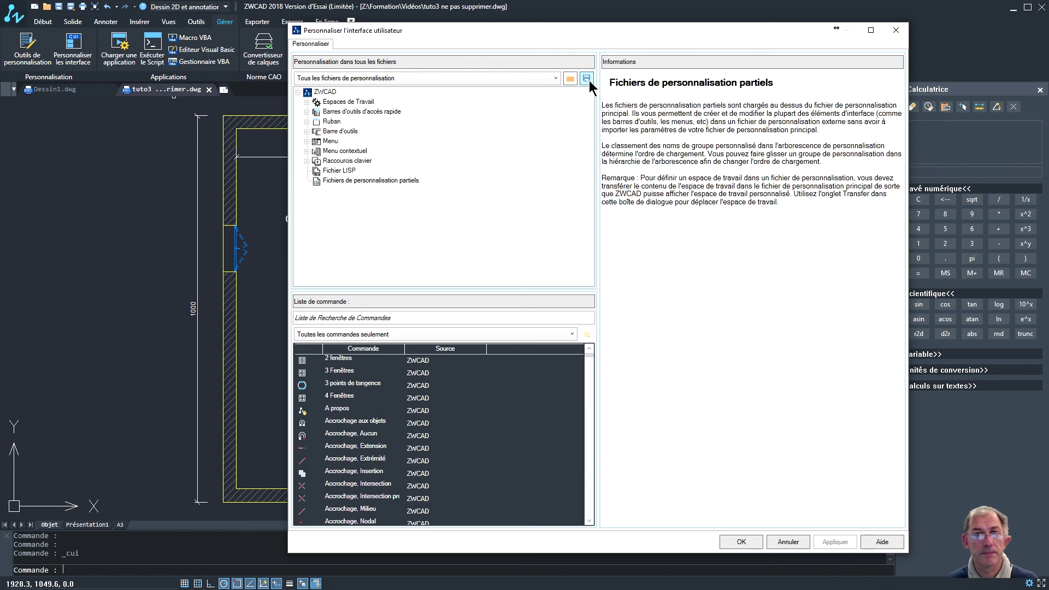
Step: Look at the file browser for loading a CUIX customization file and cancel it without choosing one
{"action": "left_click", "coordinate": [570, 80]}
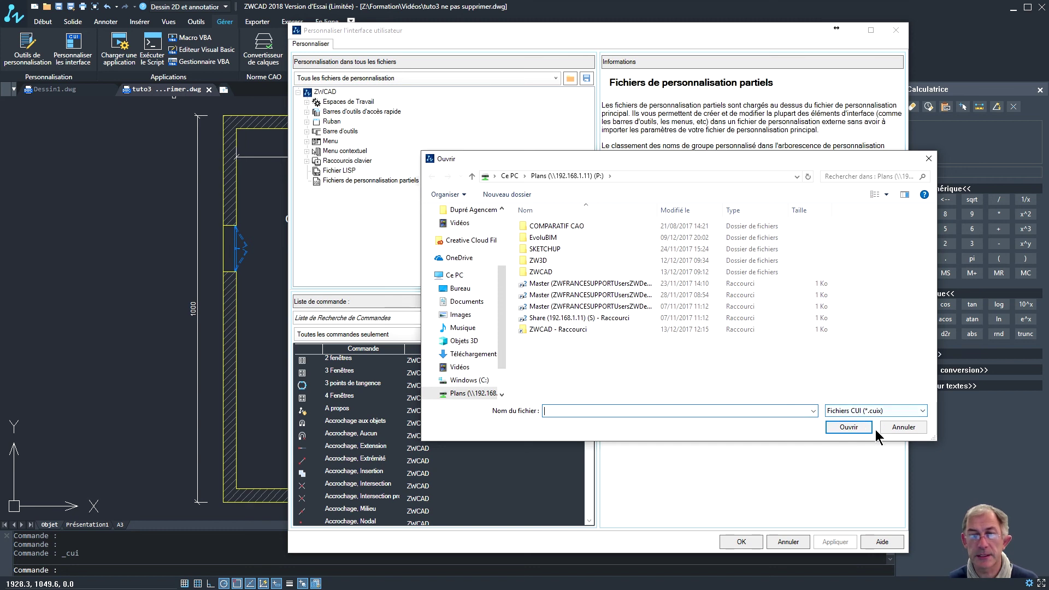
{"action": "left_click_drag", "start_coordinate": [645, 157], "coordinate": [626, 207]}
{"action": "left_click_drag", "start_coordinate": [521, 219], "coordinate": [524, 192]}
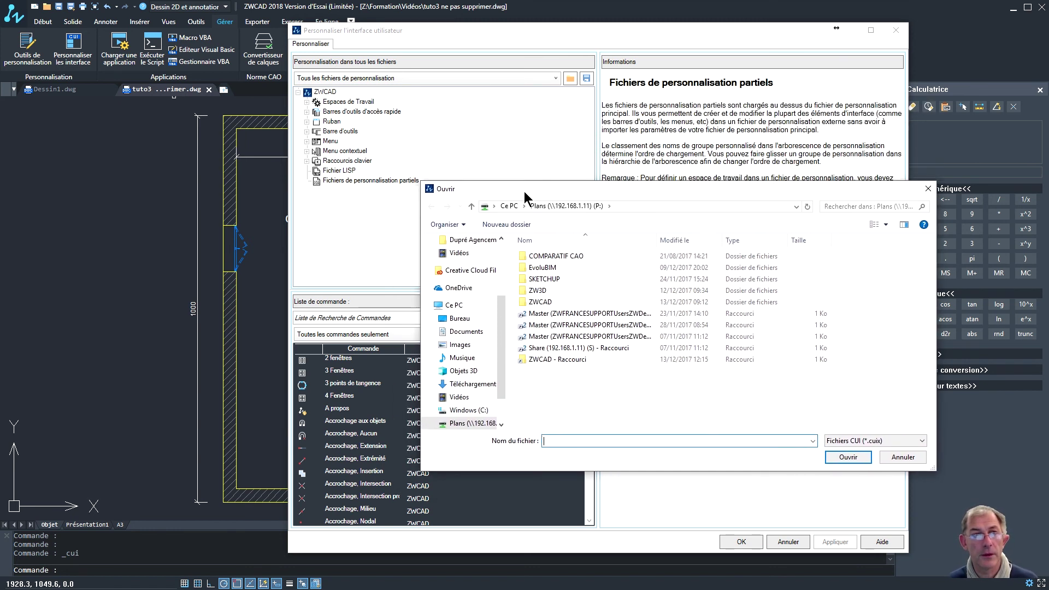
{"action": "left_click", "coordinate": [907, 456]}
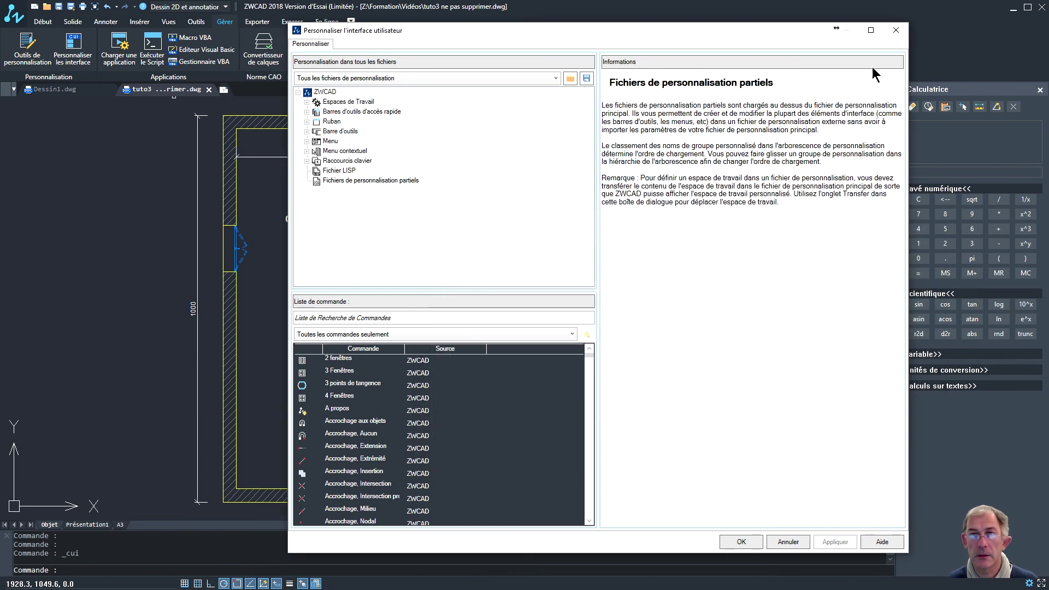
Step: Accept and close the interface customization dialog to return to the house plan
{"action": "mouse_move", "coordinate": [752, 34]}
{"action": "left_mouse_down"}
{"action": "mouse_move", "coordinate": [706, 63]}
{"action": "mouse_move", "coordinate": [748, 35]}
{"action": "mouse_move", "coordinate": [736, 39]}
{"action": "left_mouse_up"}
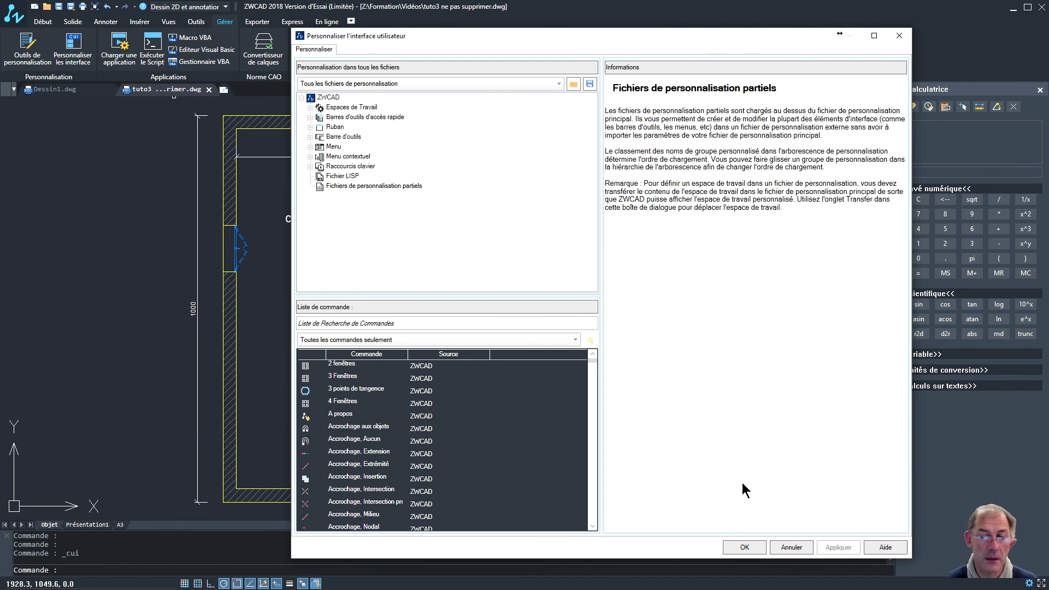
{"action": "left_click", "coordinate": [738, 548]}
{"action": "middle_click_drag", "start_coordinate": [457, 279], "coordinate": [466, 267]}
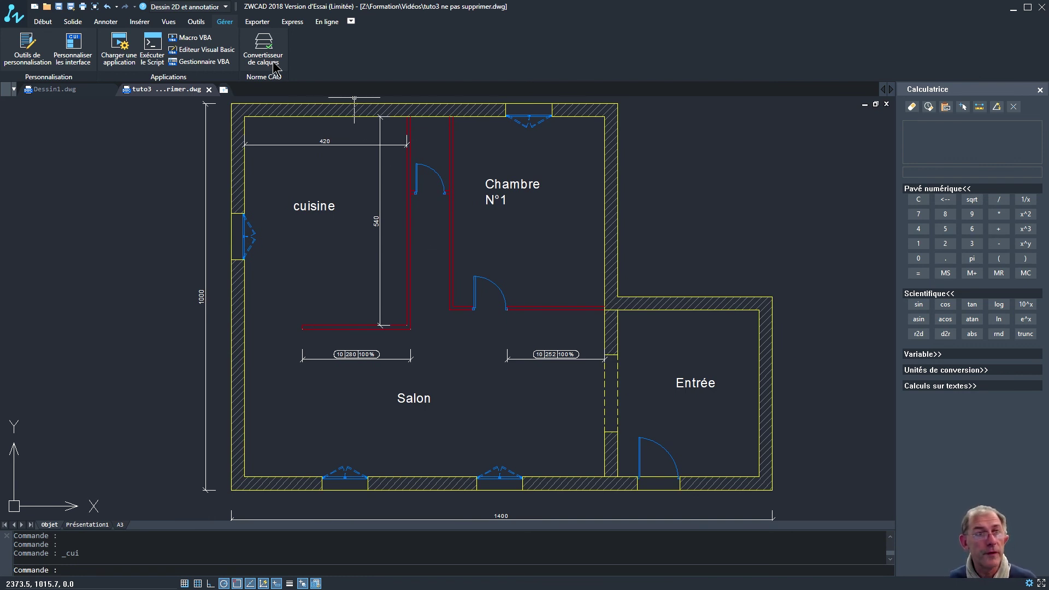
Step: Look through the 3D solid modelling tools and the mesh primitives offered under Boite maillée without starting any command
{"action": "left_click", "coordinate": [79, 24]}
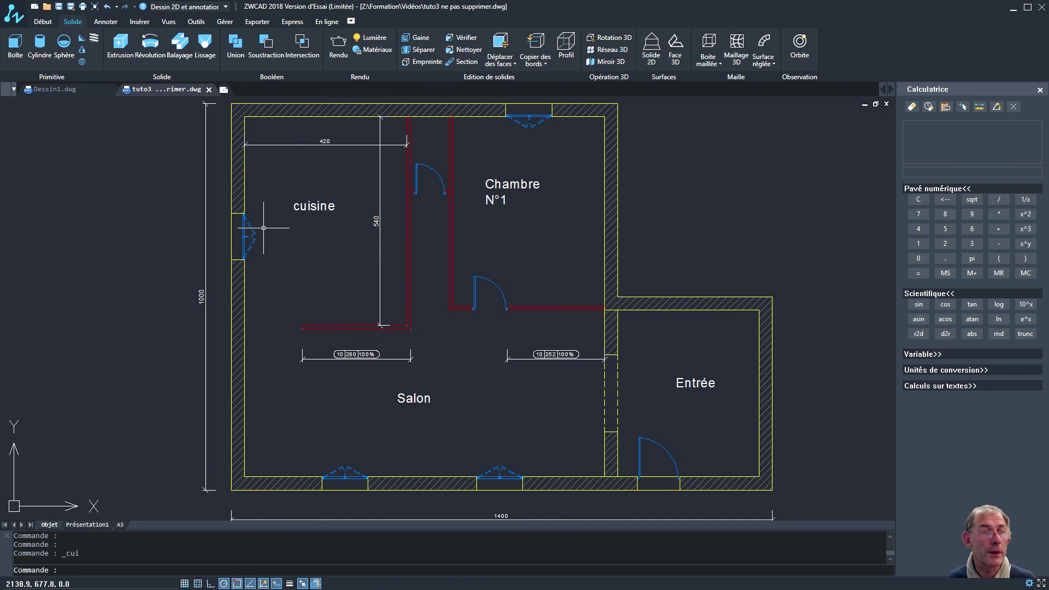
{"action": "middle_click_drag", "start_coordinate": [356, 248], "coordinate": [357, 254]}
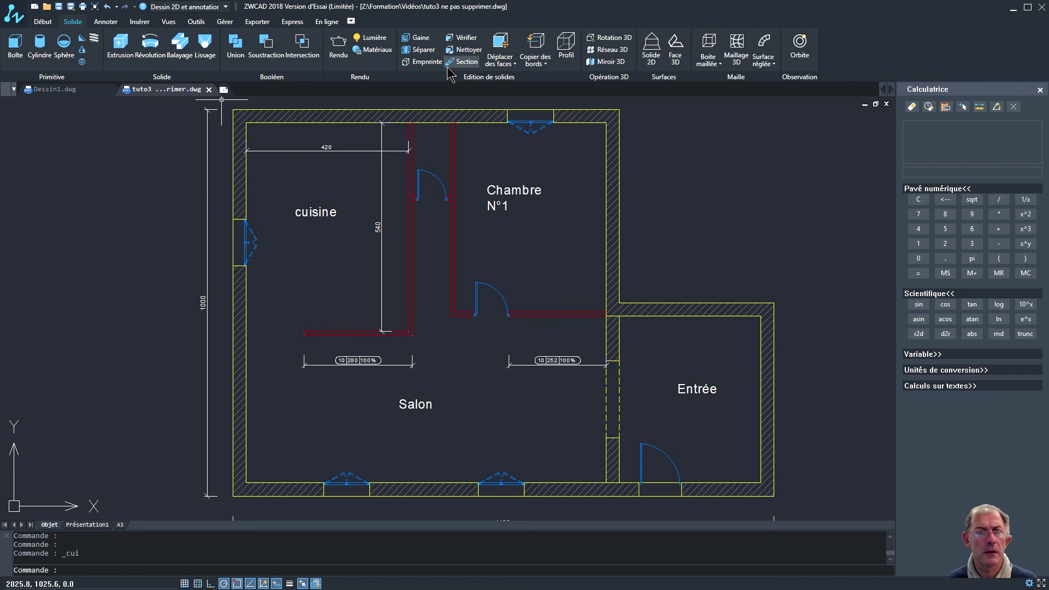
{"action": "left_click", "coordinate": [714, 63]}
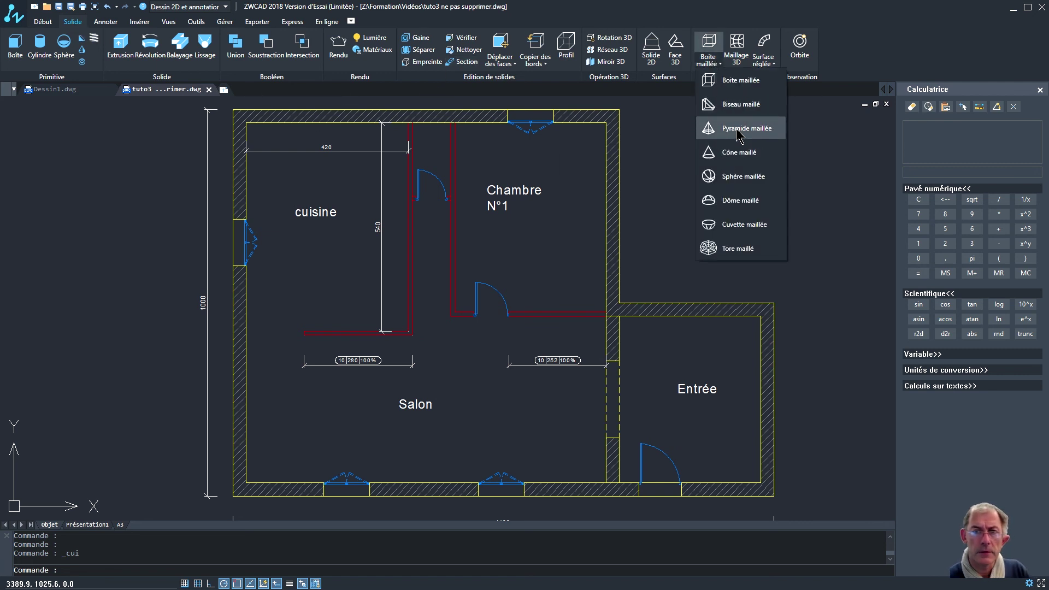
{"action": "left_click", "coordinate": [651, 195]}
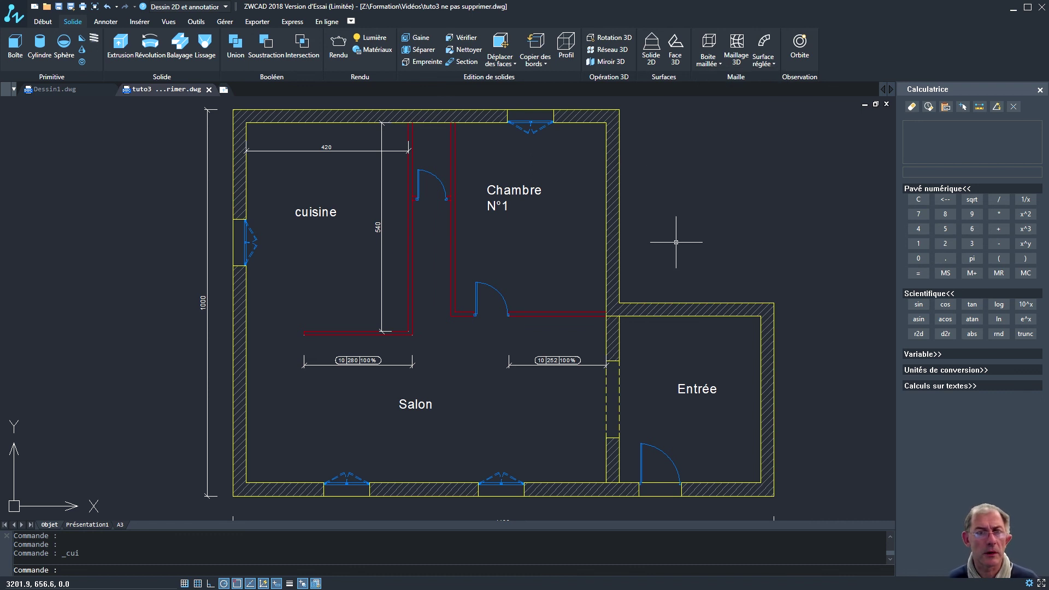
{"action": "middle_click_drag", "start_coordinate": [681, 241], "coordinate": [666, 234]}
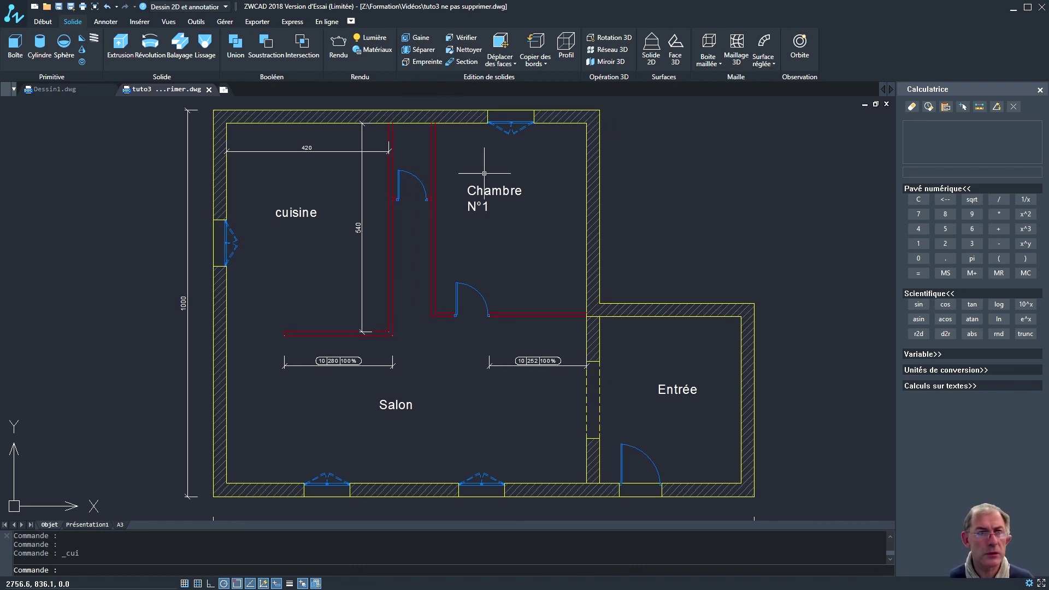
Step: Check online whether a ZWCAD update is available and close the update check dialog
{"action": "left_click", "coordinate": [330, 22]}
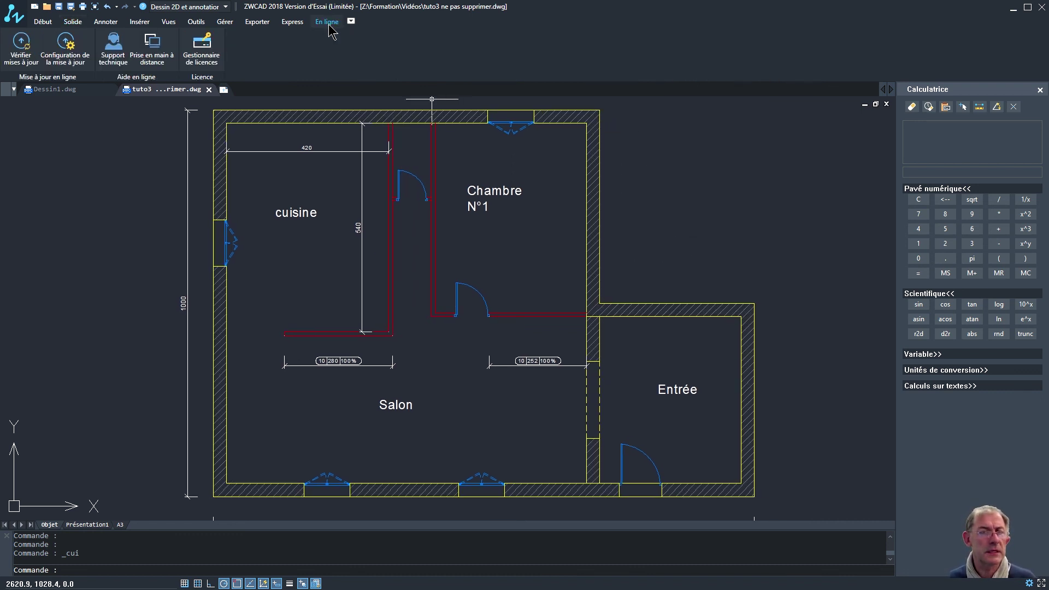
{"action": "middle_click_drag", "start_coordinate": [489, 192], "coordinate": [493, 191]}
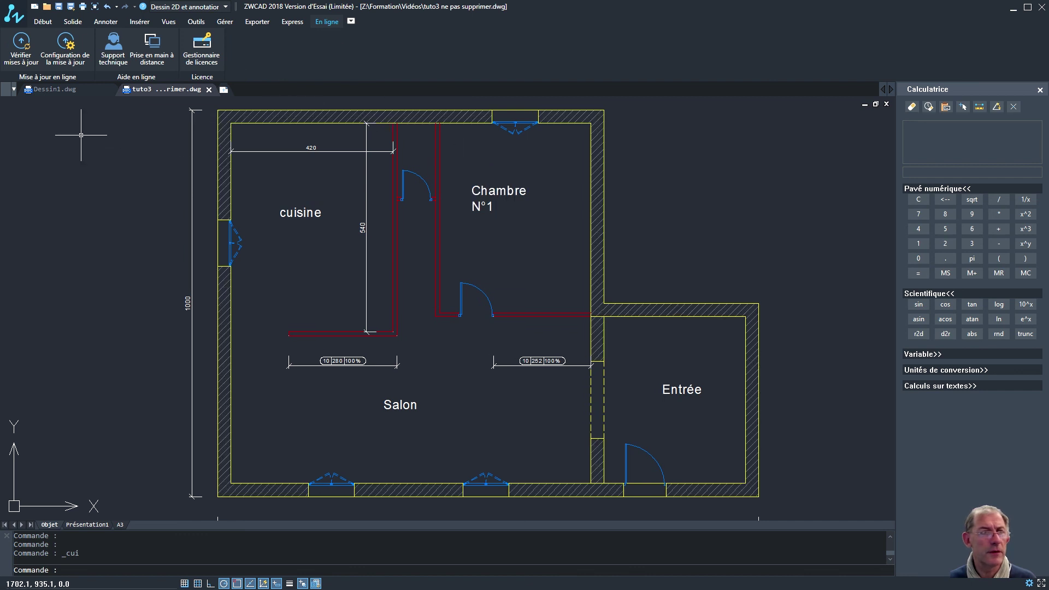
{"action": "left_click", "coordinate": [30, 68]}
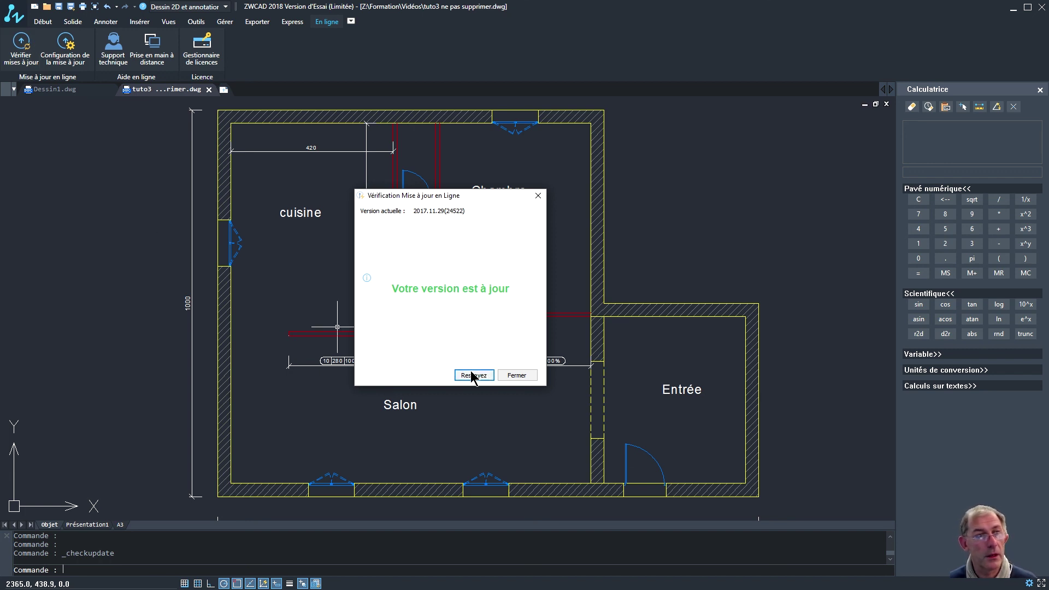
{"action": "left_click", "coordinate": [517, 376]}
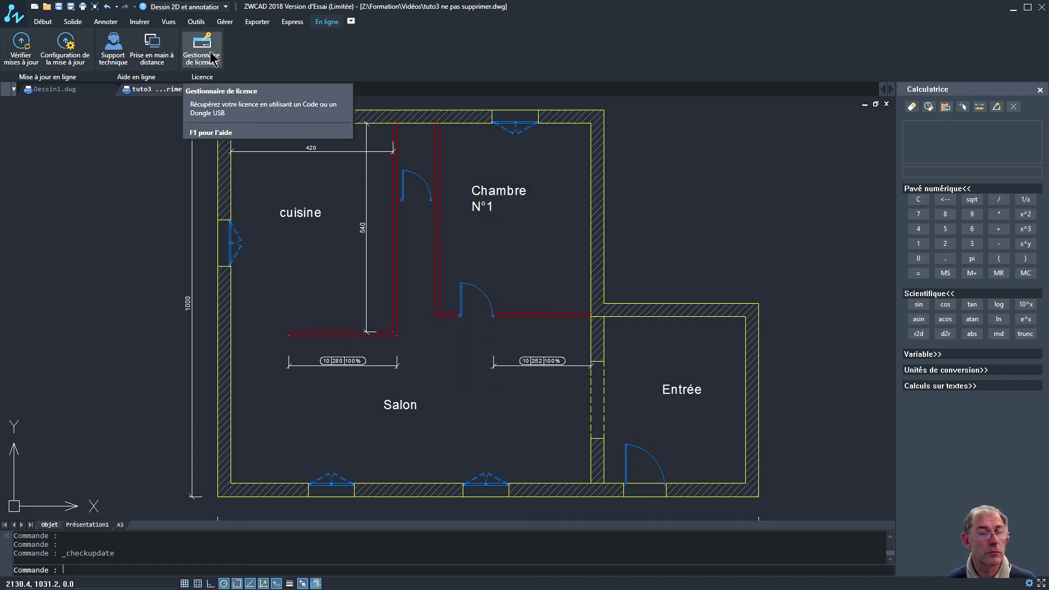
Step: Open the technical support web page in the browser, then close it and return to the house plan
{"action": "left_click", "coordinate": [126, 51]}
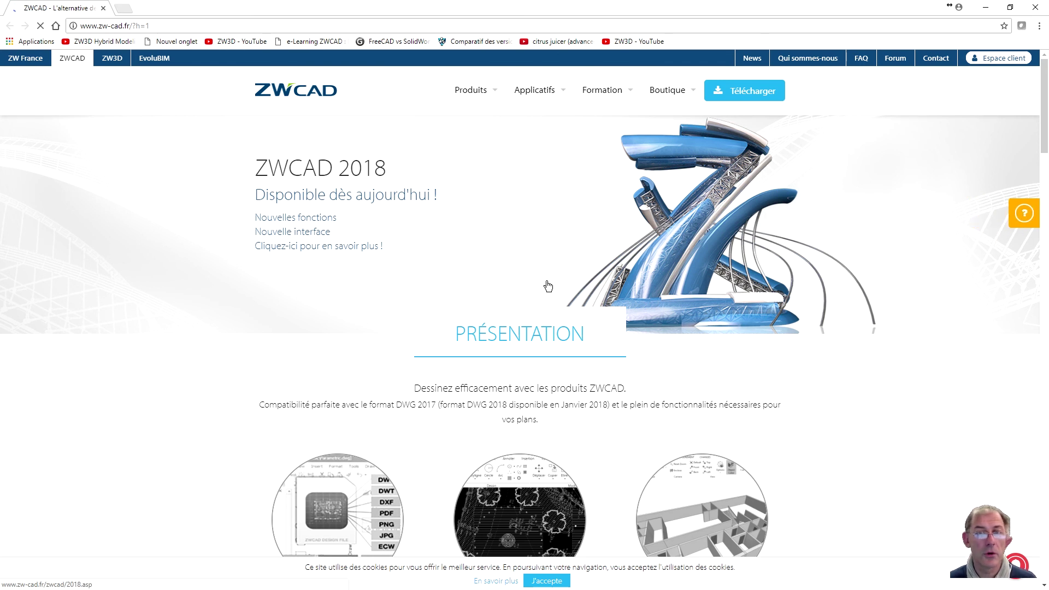
{"action": "left_click", "coordinate": [1036, 8]}
{"action": "middle_click_drag", "start_coordinate": [436, 267], "coordinate": [470, 303]}
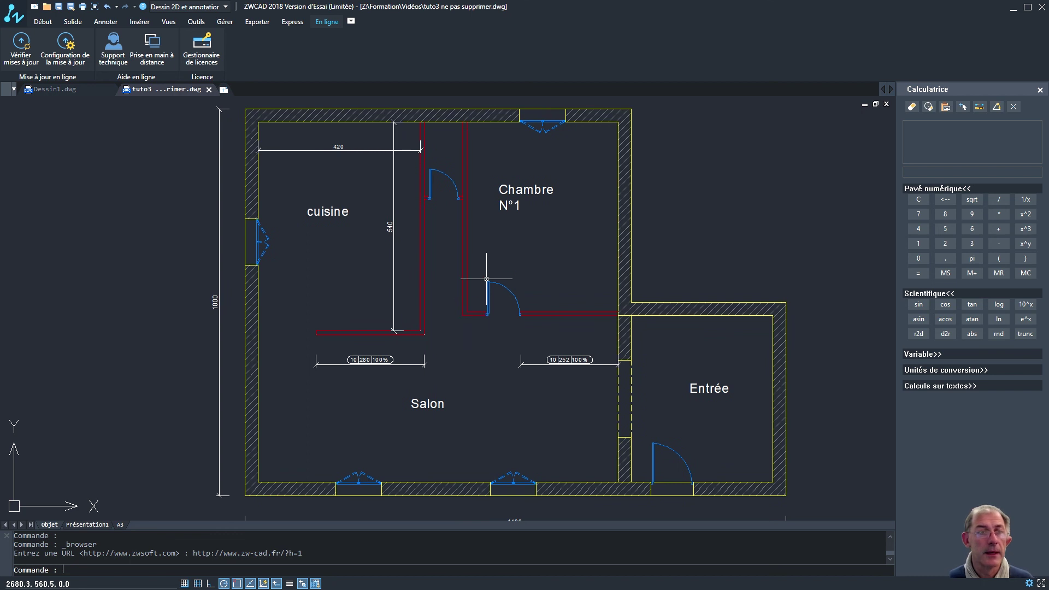